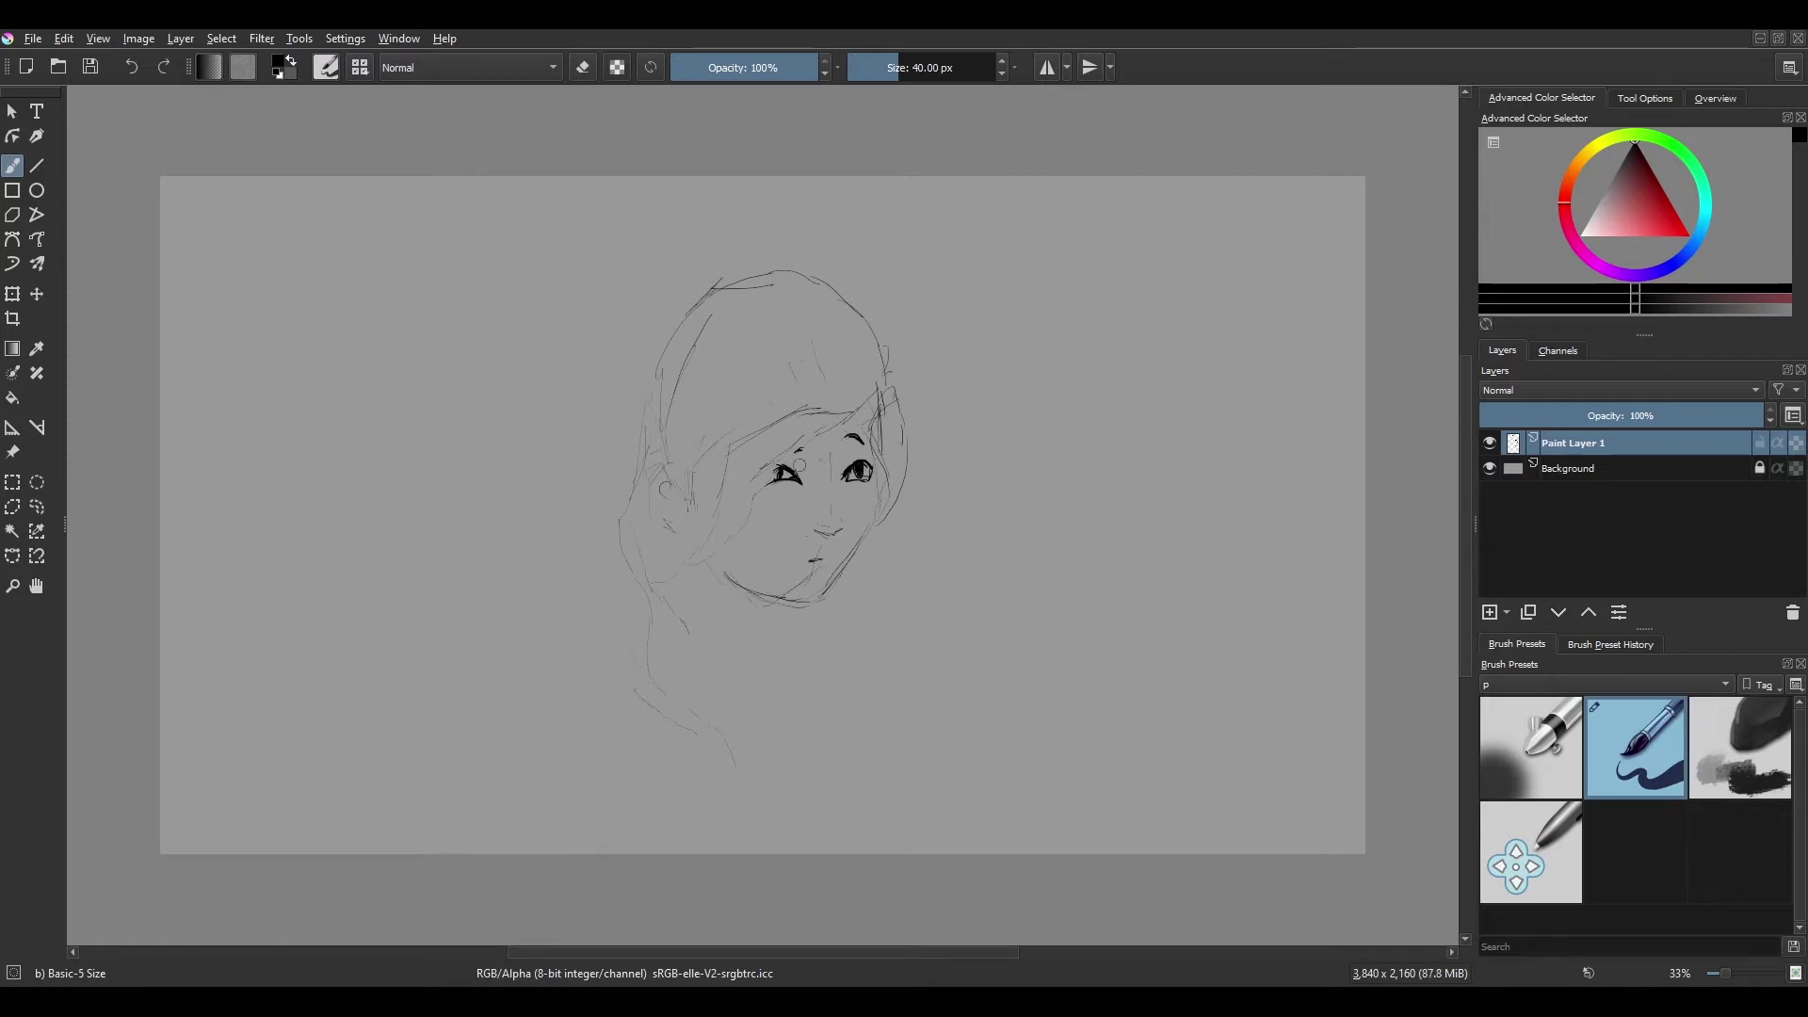
# Ink bolder outlines over the sketched hair, ear, face-framing lock and the hair beside the far cheek.
pyautogui.moveTo(742, 539); pyautogui.dragTo(549, 660)
pyautogui.moveTo(671, 332); pyautogui.dragTo(871, 320)
pyautogui.moveTo(885, 395); pyautogui.dragTo(864, 530)
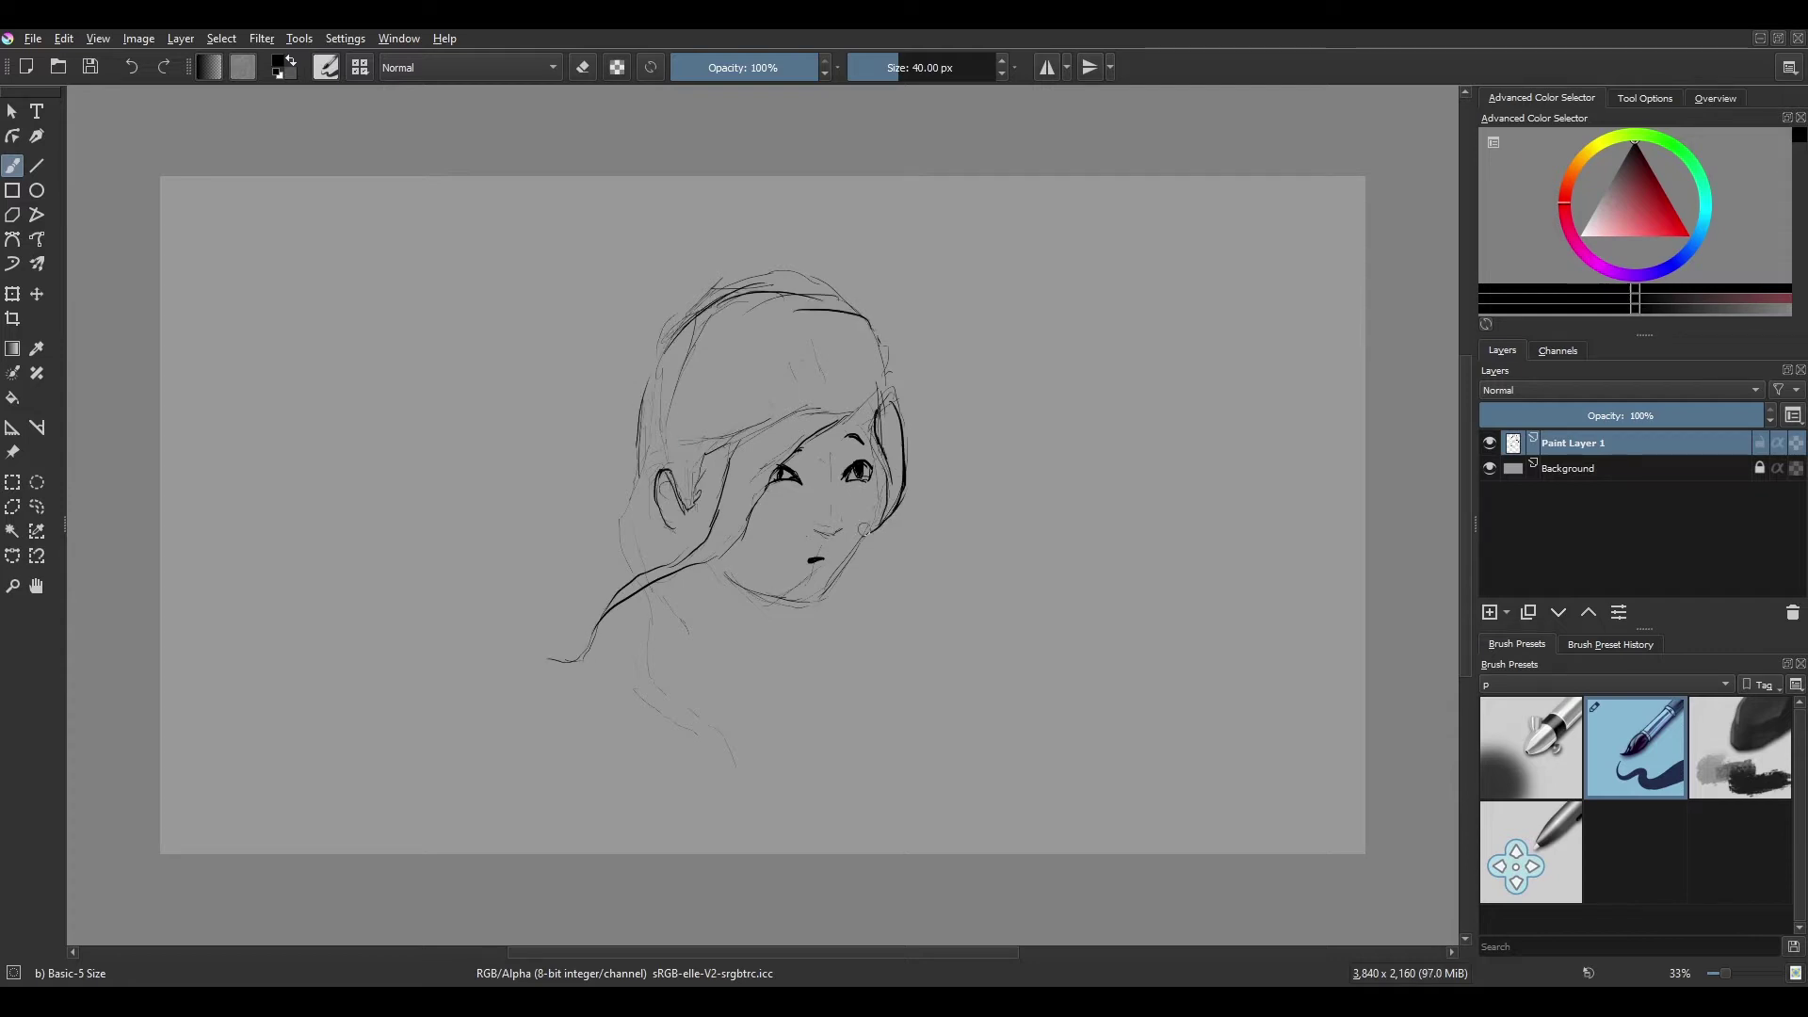
# Erase the thin end of the hair lock that trails outward past the neck.
pyautogui.press('e')
pyautogui.moveTo(574, 603)
pyautogui.mouseDown()
pyautogui.moveTo(510, 674)
pyautogui.moveTo(624, 611)
pyautogui.moveTo(579, 701)
pyautogui.mouseUp()
pyautogui.hotkey('ctrl', 'z')
pyautogui.press('e')
# Add a new layer and sketch the left-hand side's curved blade and clawed hand, blocking the hand in with thick black strokes.
pyautogui.press('Insert')
pyautogui.moveTo(686, 626); pyautogui.dragTo(622, 687)
pyautogui.moveTo(683, 664); pyautogui.dragTo(650, 707)
pyautogui.moveTo(686, 697); pyautogui.dragTo(692, 744)
pyautogui.moveTo(548, 475); pyautogui.dragTo(617, 647)
pyautogui.moveTo(654, 685); pyautogui.dragTo(591, 739)
pyautogui.moveTo(688, 708); pyautogui.dragTo(584, 786)
# Draw the shoulder and forearm lines below the black hand and sketch the chest contour across the torso.
pyautogui.moveTo(508, 702); pyautogui.dragTo(497, 748)
pyautogui.moveTo(610, 751); pyautogui.dragTo(584, 852)
pyautogui.moveTo(670, 772); pyautogui.dragTo(660, 852)
pyautogui.moveTo(649, 624); pyautogui.dragTo(852, 767)
# Sketch the matching curved blade and finger strokes on the right side of the figure, erasing and redrawing the blade's edges.
pyautogui.moveTo(871, 678); pyautogui.dragTo(1026, 476)
pyautogui.moveTo(1031, 480)
pyautogui.mouseDown()
pyautogui.moveTo(924, 732)
pyautogui.moveTo(961, 753)
pyautogui.mouseUp()
pyautogui.moveTo(904, 721); pyautogui.dragTo(885, 772)
pyautogui.press('e')
pyautogui.moveTo(1013, 518); pyautogui.dragTo(932, 650)
pyautogui.press('e')
pyautogui.moveTo(1040, 471); pyautogui.dragTo(961, 688)
# Sketch the chest armour with its cups, neckline and side contour running down to the canvas edge.
pyautogui.moveTo(852, 730); pyautogui.dragTo(838, 767)
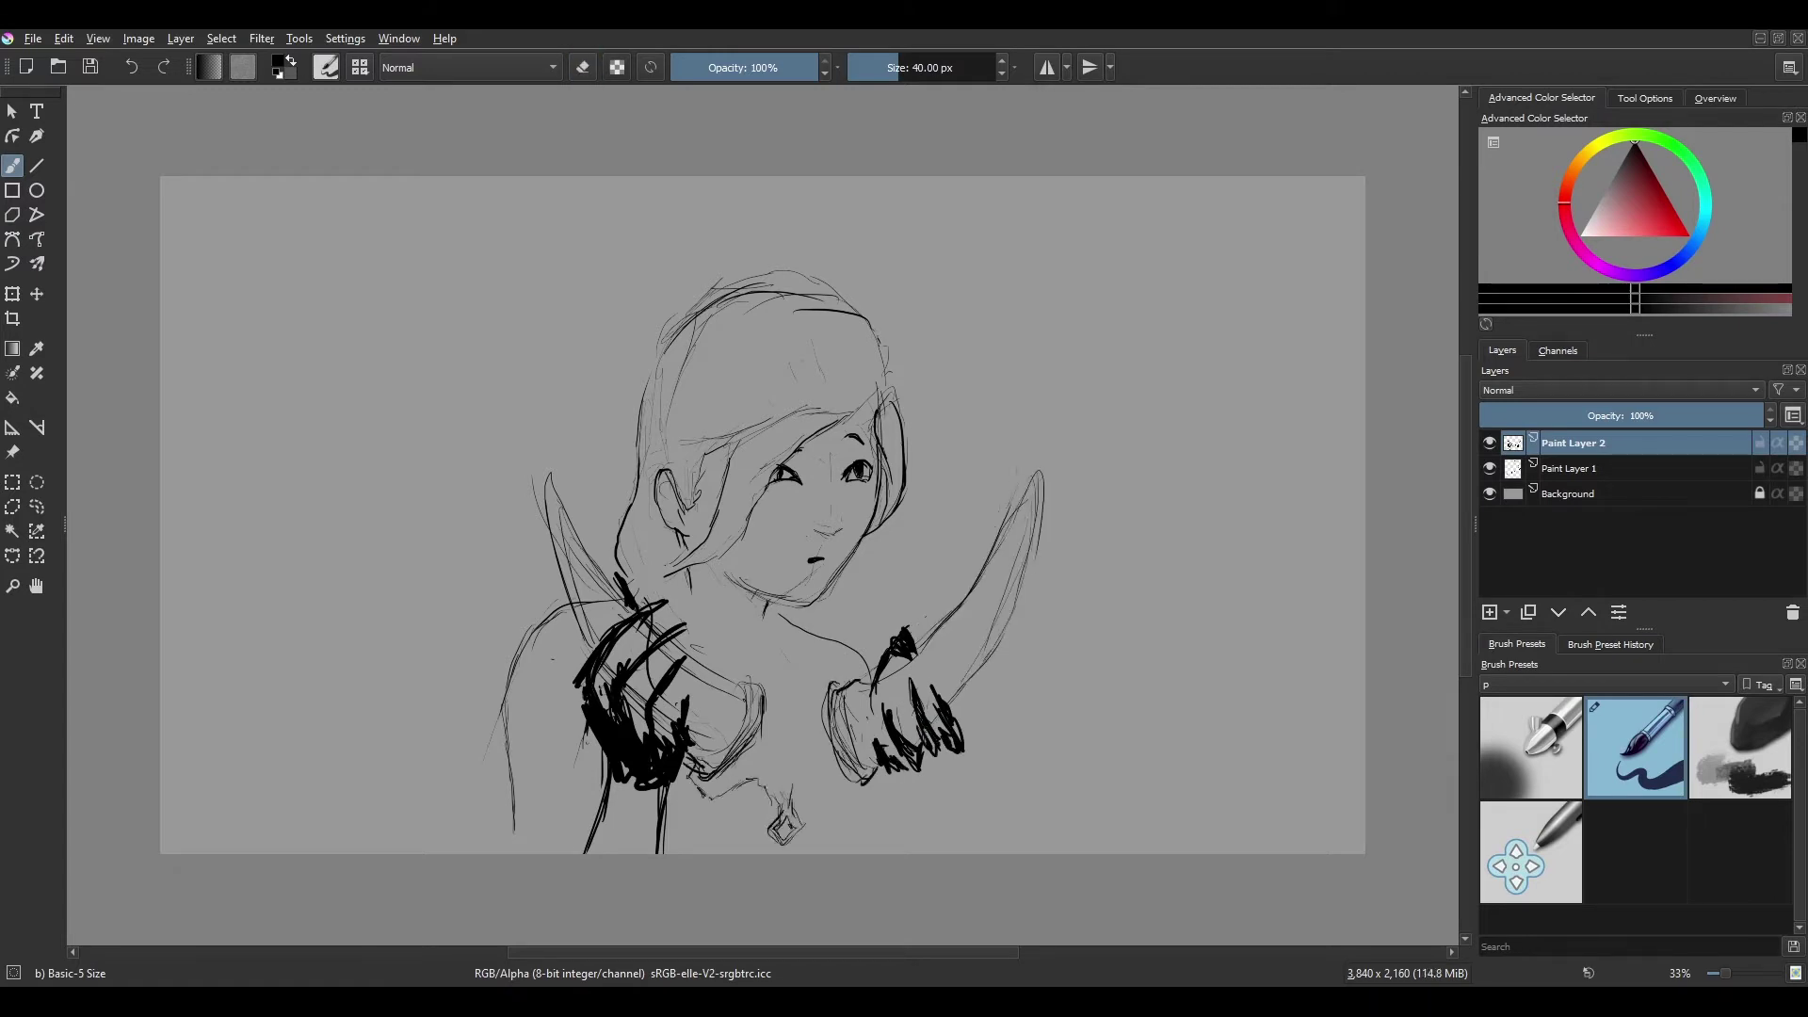
pyautogui.moveTo(708, 670); pyautogui.dragTo(868, 686)
pyautogui.moveTo(695, 772); pyautogui.dragTo(672, 852)
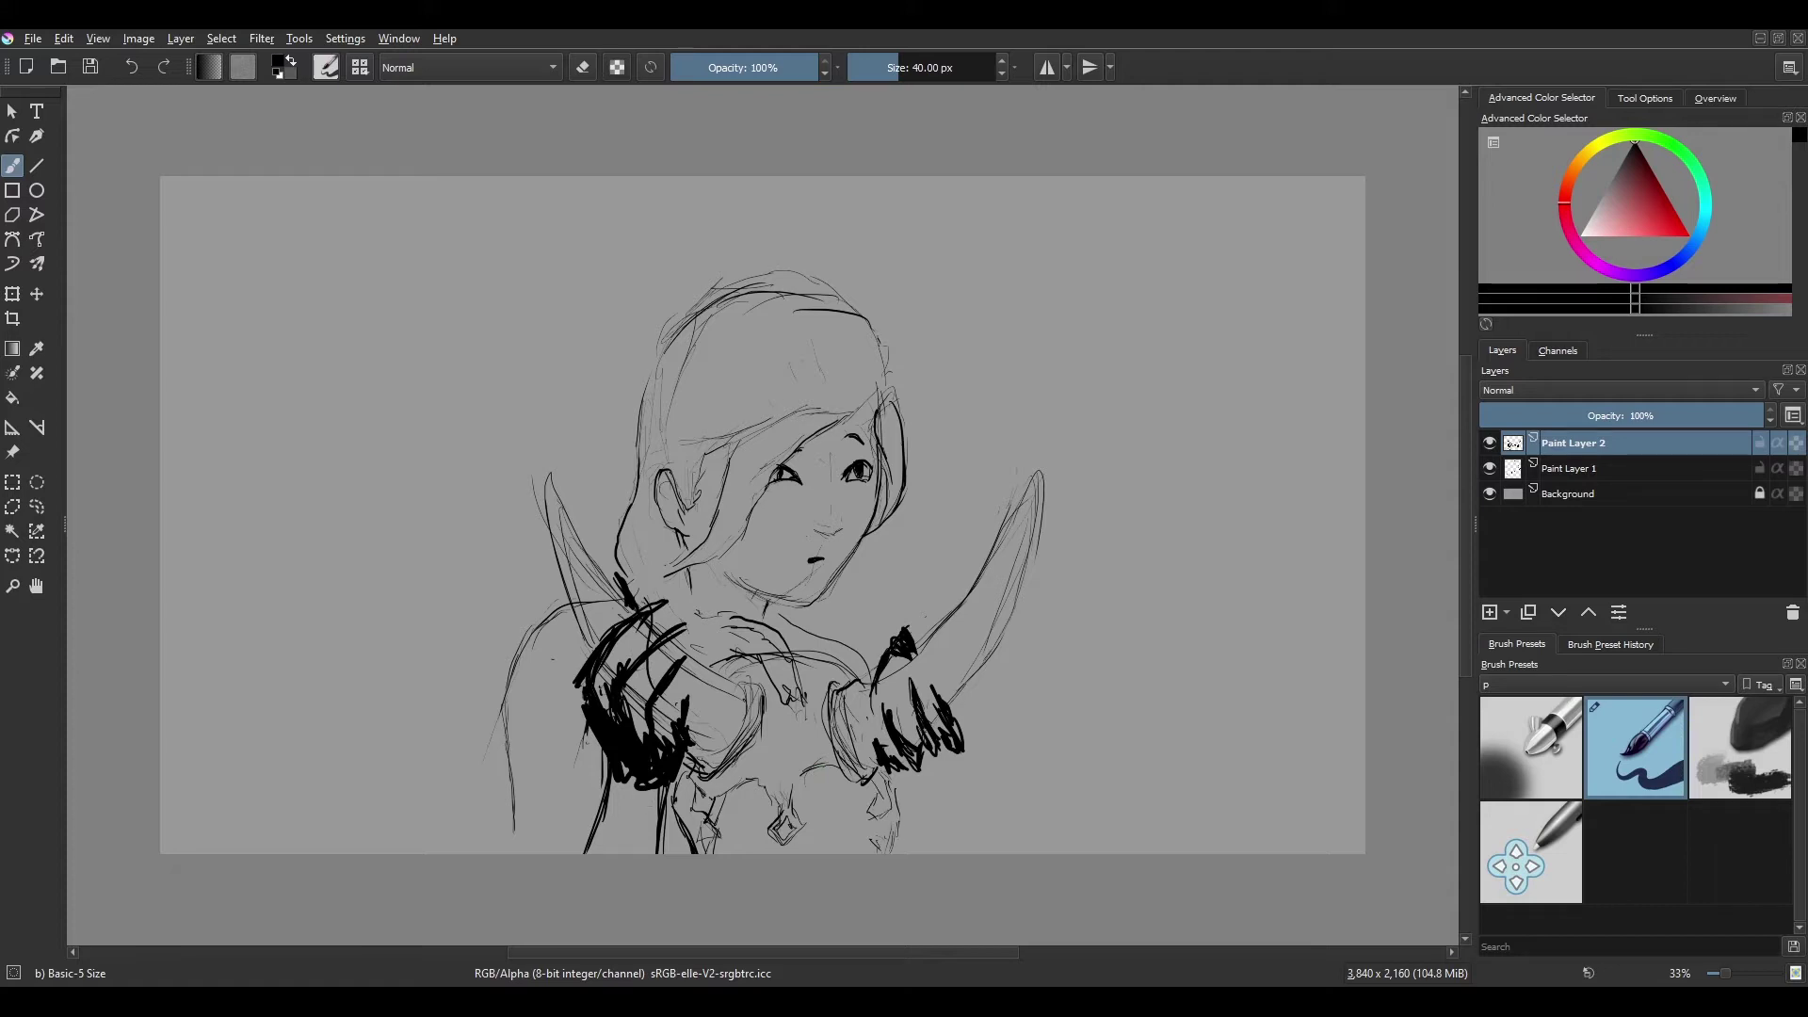
# Rework the right-side hand into a solid black claw with long pointed fingers, and draw its forearm down to the canvas edge.
pyautogui.press('e')
pyautogui.moveTo(951, 744)
pyautogui.mouseDown()
pyautogui.moveTo(910, 623)
pyautogui.moveTo(919, 706)
pyautogui.mouseUp()
pyautogui.moveTo(902, 617); pyautogui.dragTo(945, 696)
pyautogui.moveTo(927, 595); pyautogui.dragTo(902, 744)
pyautogui.moveTo(932, 641); pyautogui.dragTo(946, 852)
pyautogui.press('e')
pyautogui.moveTo(934, 754); pyautogui.dragTo(930, 838)
pyautogui.press('e')
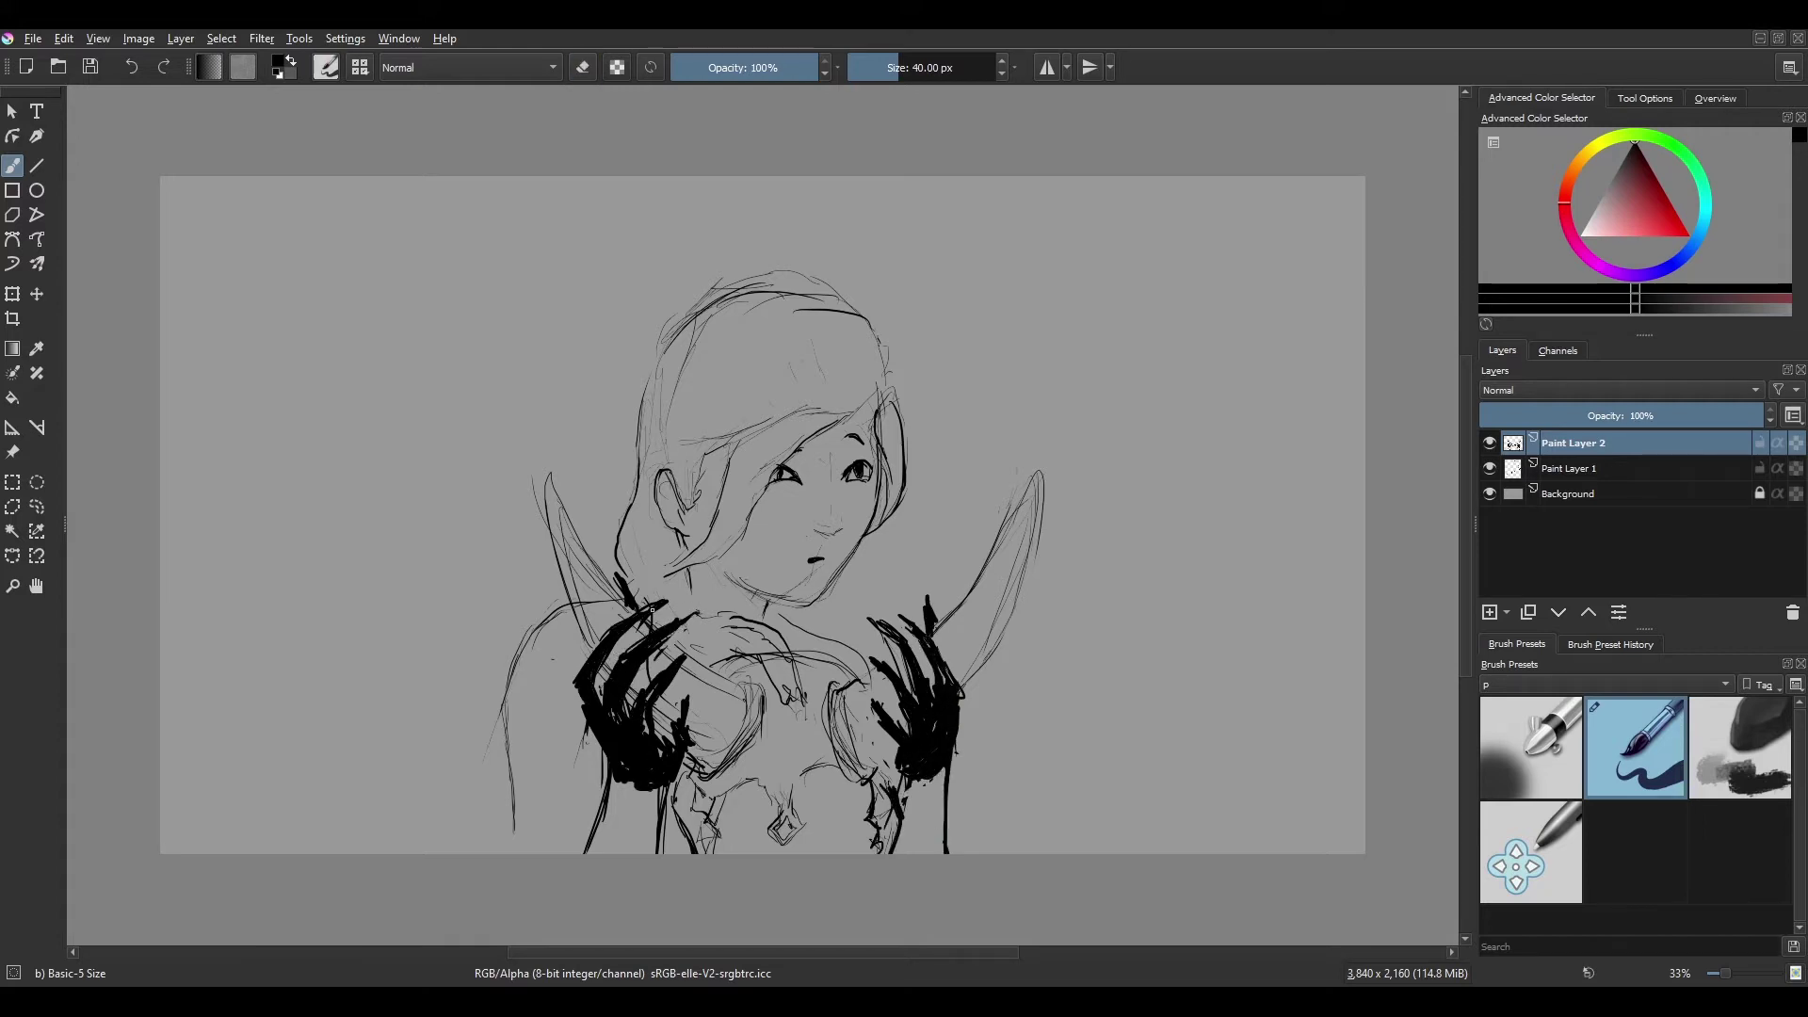
# Fill in the left-side hand with solid black and merge its layer into the sketch layer below.
pyautogui.moveTo(675, 704); pyautogui.dragTo(644, 770)
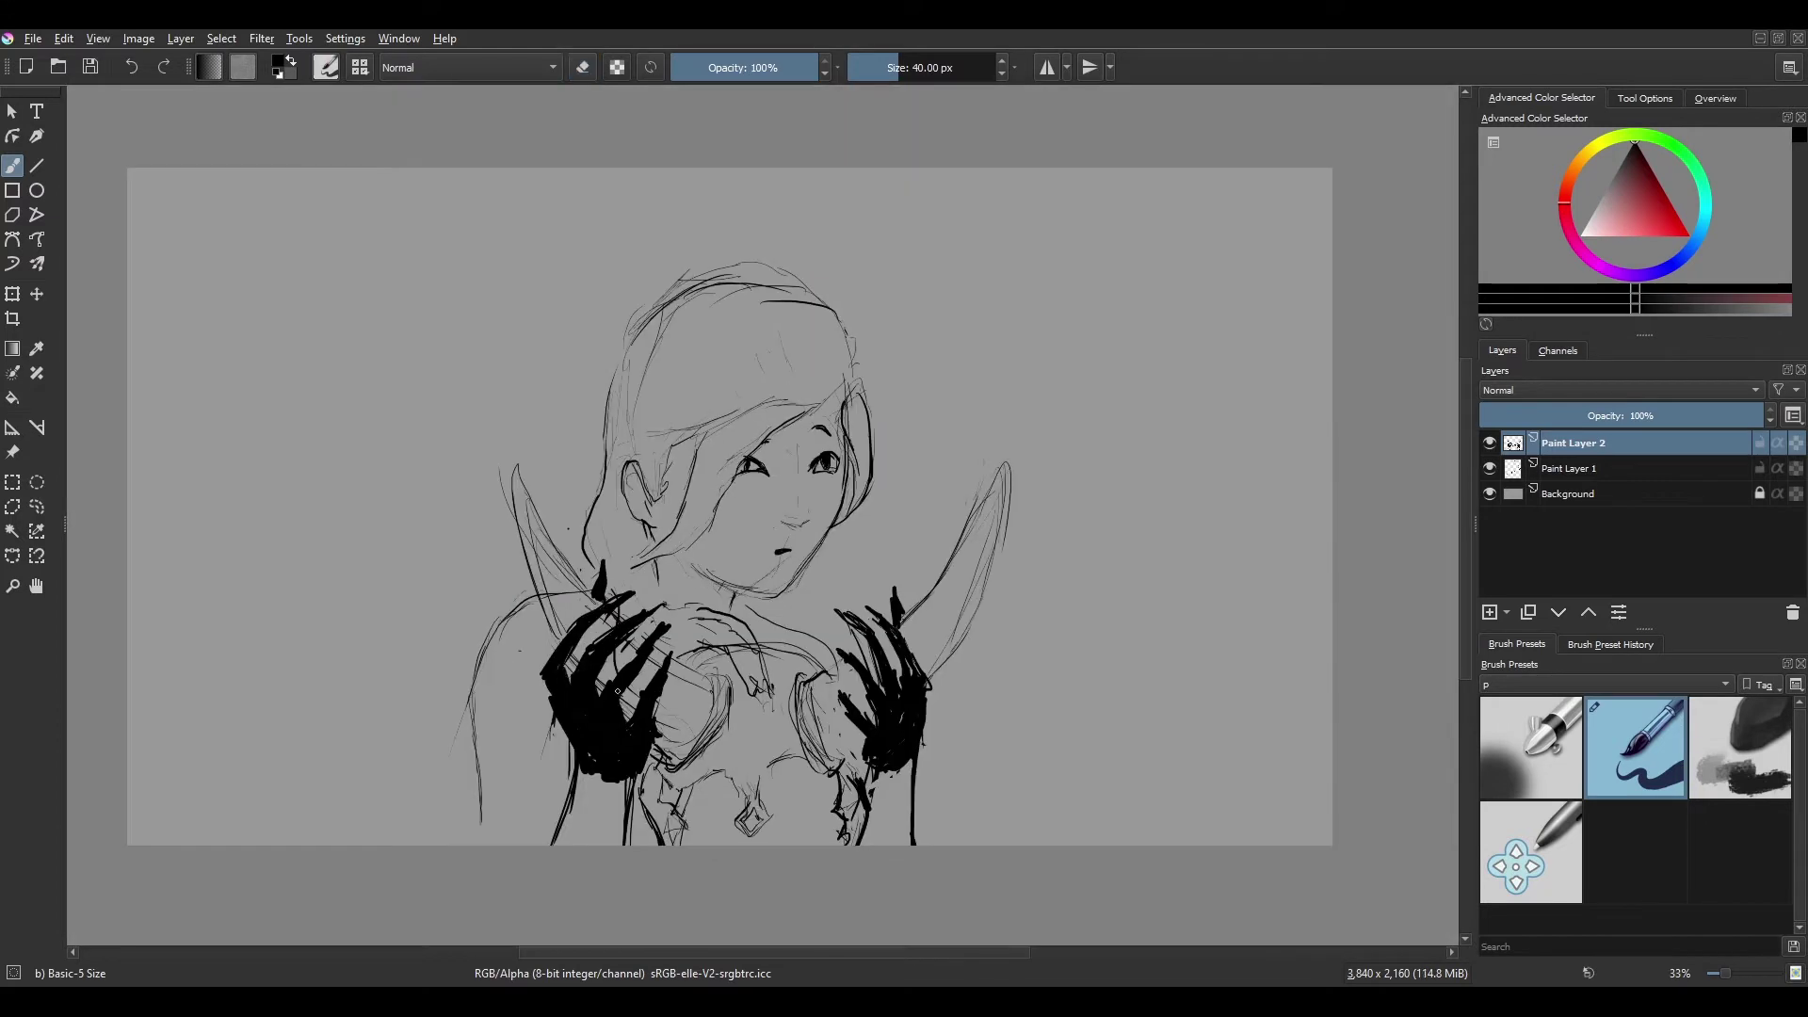
pyautogui.hotkey('ctrl', 'e')
pyautogui.press('e')
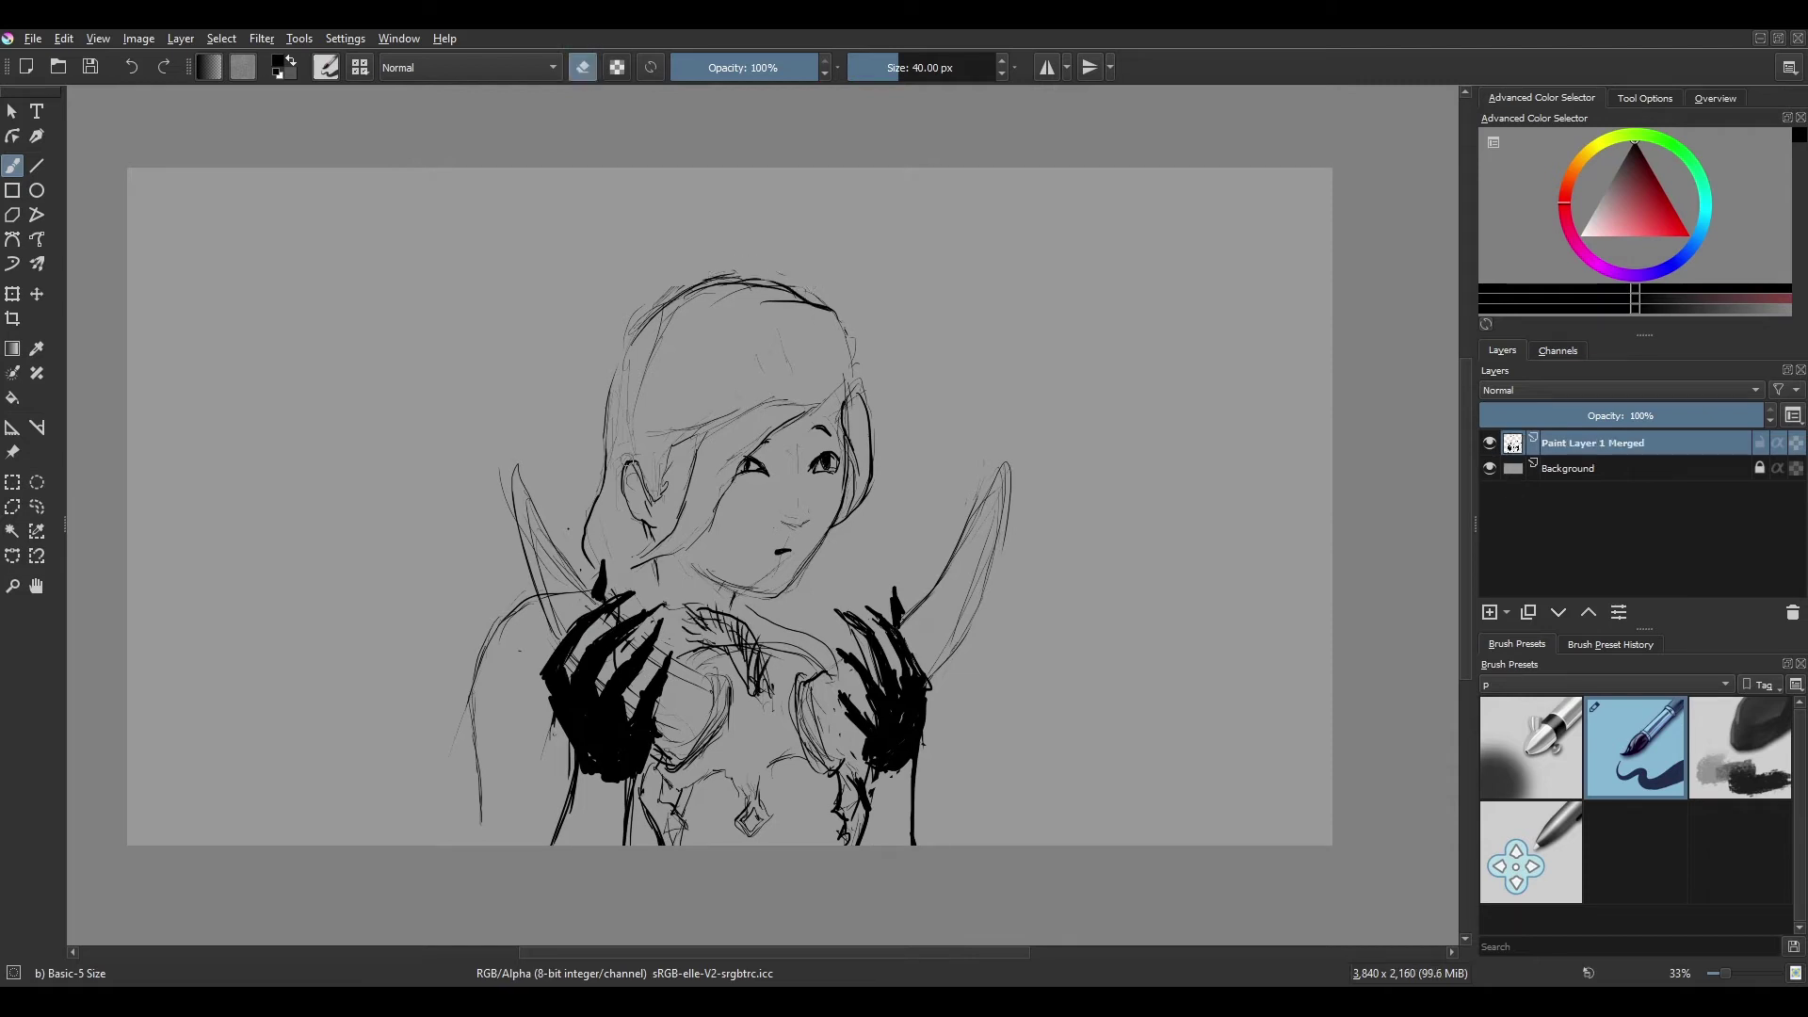
# Clean up the ear, nose, jaw and the right-side fingers by alternating erasing and redrawing.
pyautogui.press('e')
pyautogui.press('e')
pyautogui.press('e')
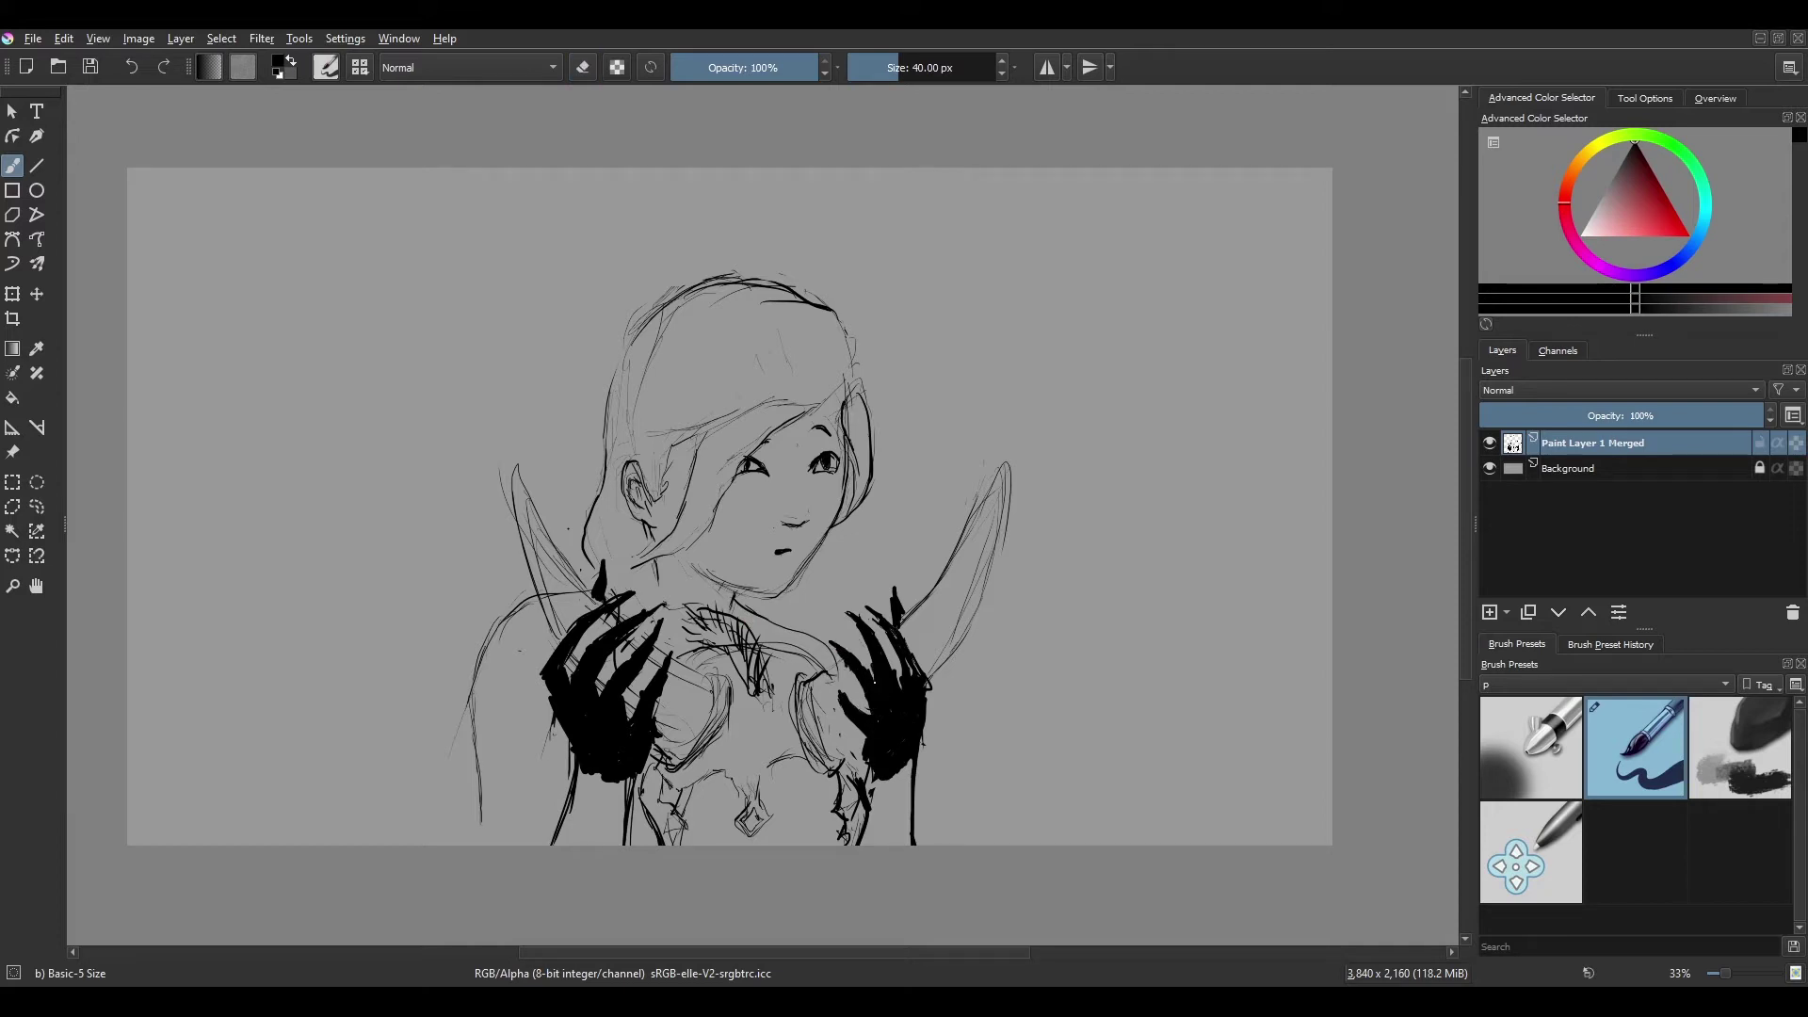
# Rework the inner fingers of the right-side hand, undoing the unwanted strokes.
pyautogui.moveTo(838, 683)
pyautogui.mouseDown()
pyautogui.moveTo(882, 630)
pyautogui.moveTo(856, 715)
pyautogui.mouseUp()
pyautogui.hotkey('ctrl', 'z')
pyautogui.hotkey('ctrl', 'z')
pyautogui.hotkey('ctrl', 'z')
pyautogui.hotkey('ctrl', 'z')
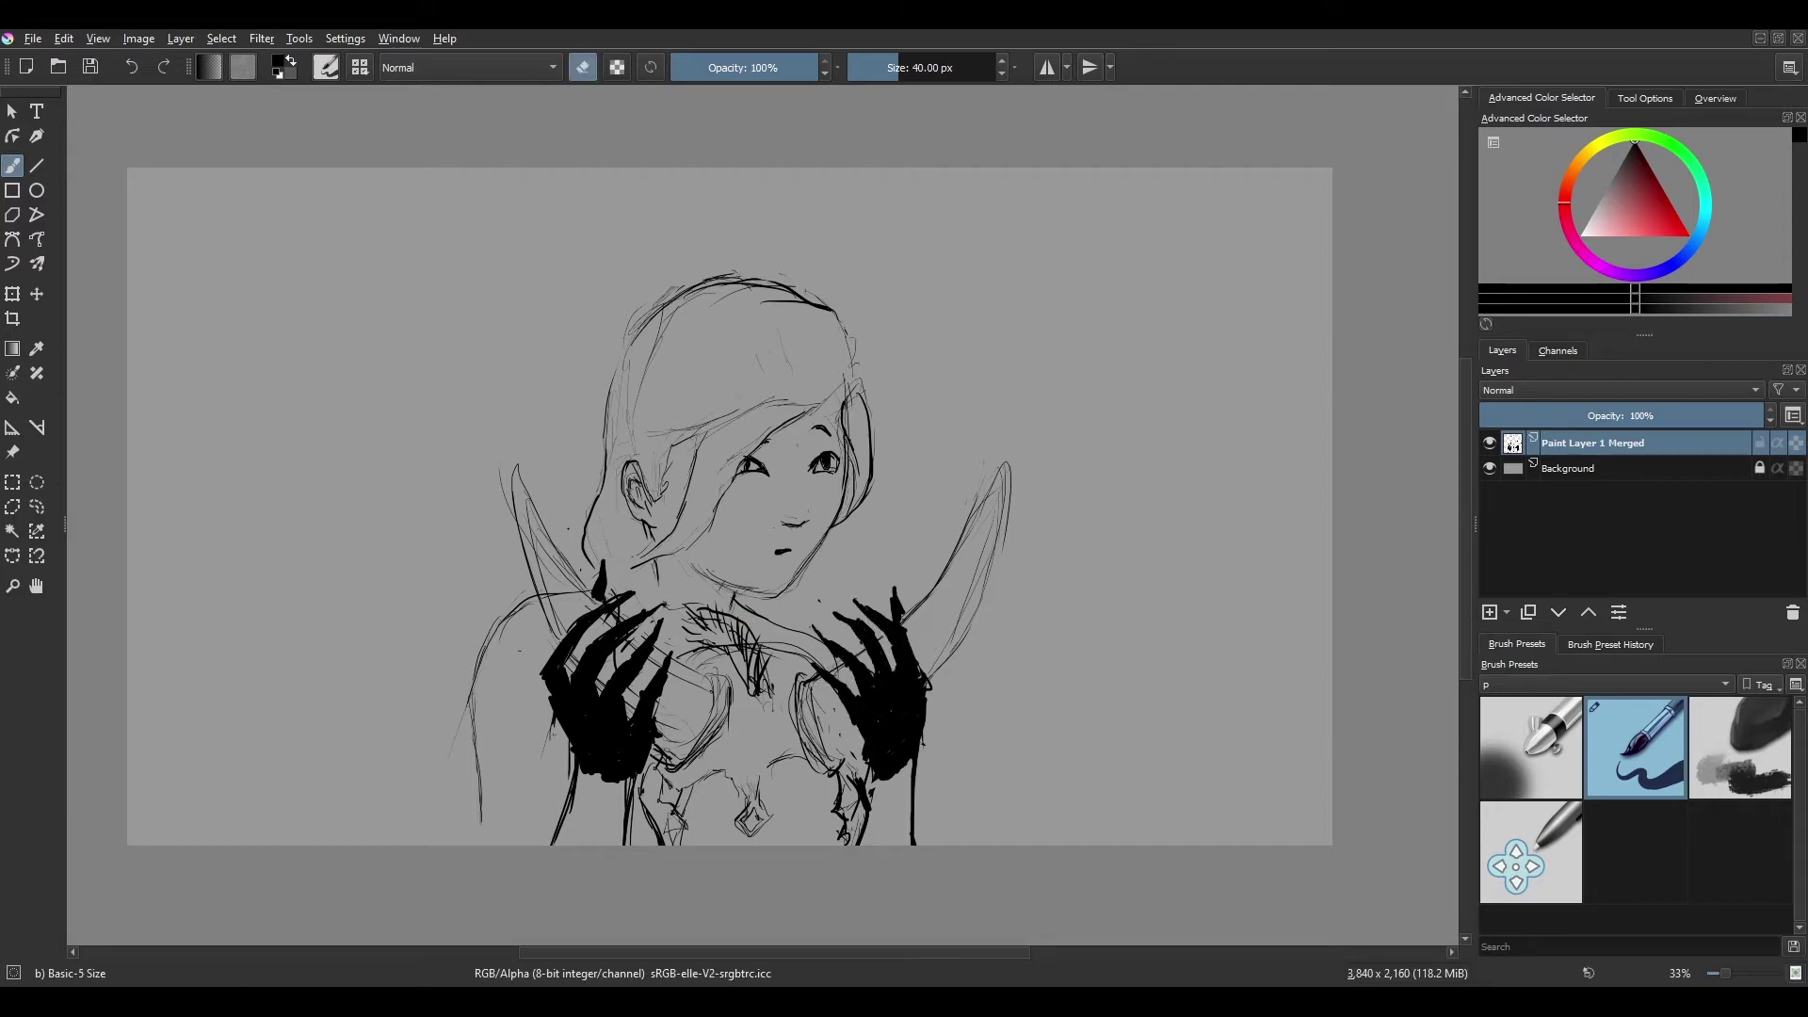
# Shade the lower chest armour with dense diagonal hatching.
pyautogui.moveTo(701, 770)
pyautogui.mouseDown()
pyautogui.moveTo(692, 816)
pyautogui.moveTo(720, 840)
pyautogui.moveTo(791, 774)
pyautogui.moveTo(812, 834)
pyautogui.mouseUp()
pyautogui.scroll(5, 983, 541)
pyautogui.press('e')
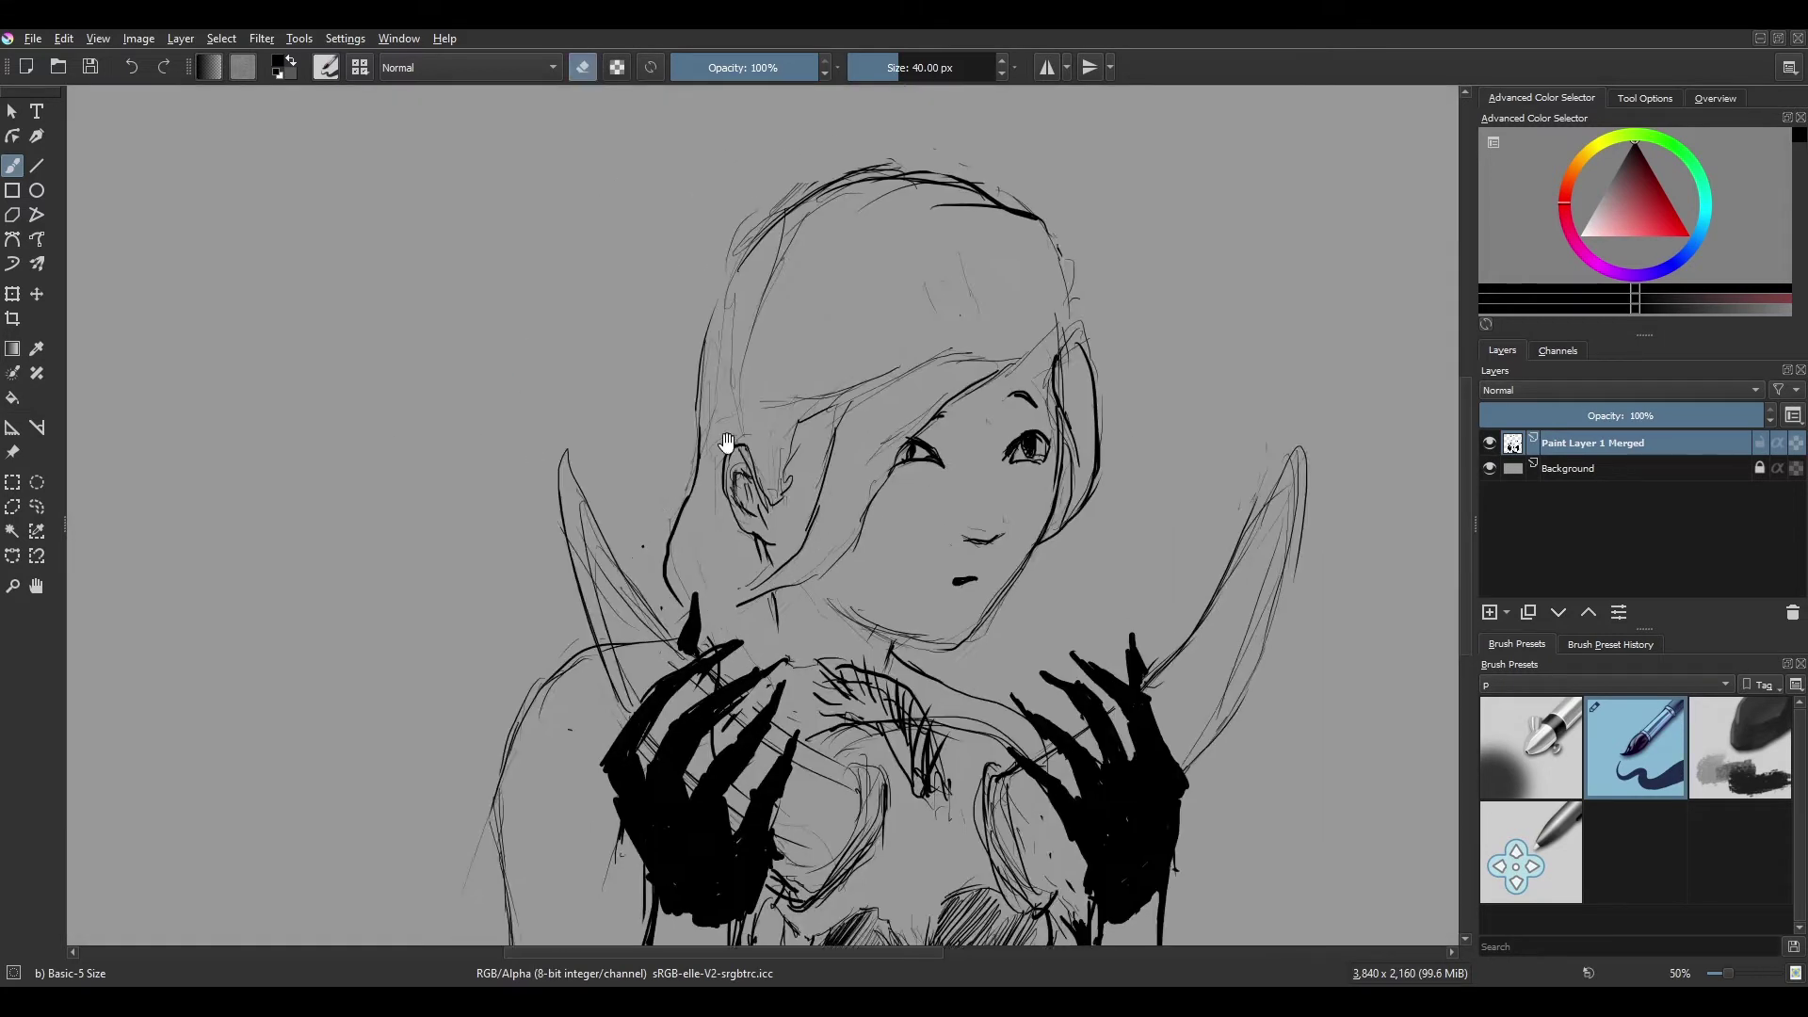
# Refine the outlines of the eyes, eyebrow and nose with alternating brush and eraser strokes.
pyautogui.moveTo(1036, 454); pyautogui.dragTo(990, 433)
pyautogui.press('e')
pyautogui.moveTo(981, 450)
pyautogui.mouseDown()
pyautogui.moveTo(1006, 442)
pyautogui.moveTo(985, 452)
pyautogui.mouseUp()
pyautogui.press('e')
pyautogui.click(893, 740)
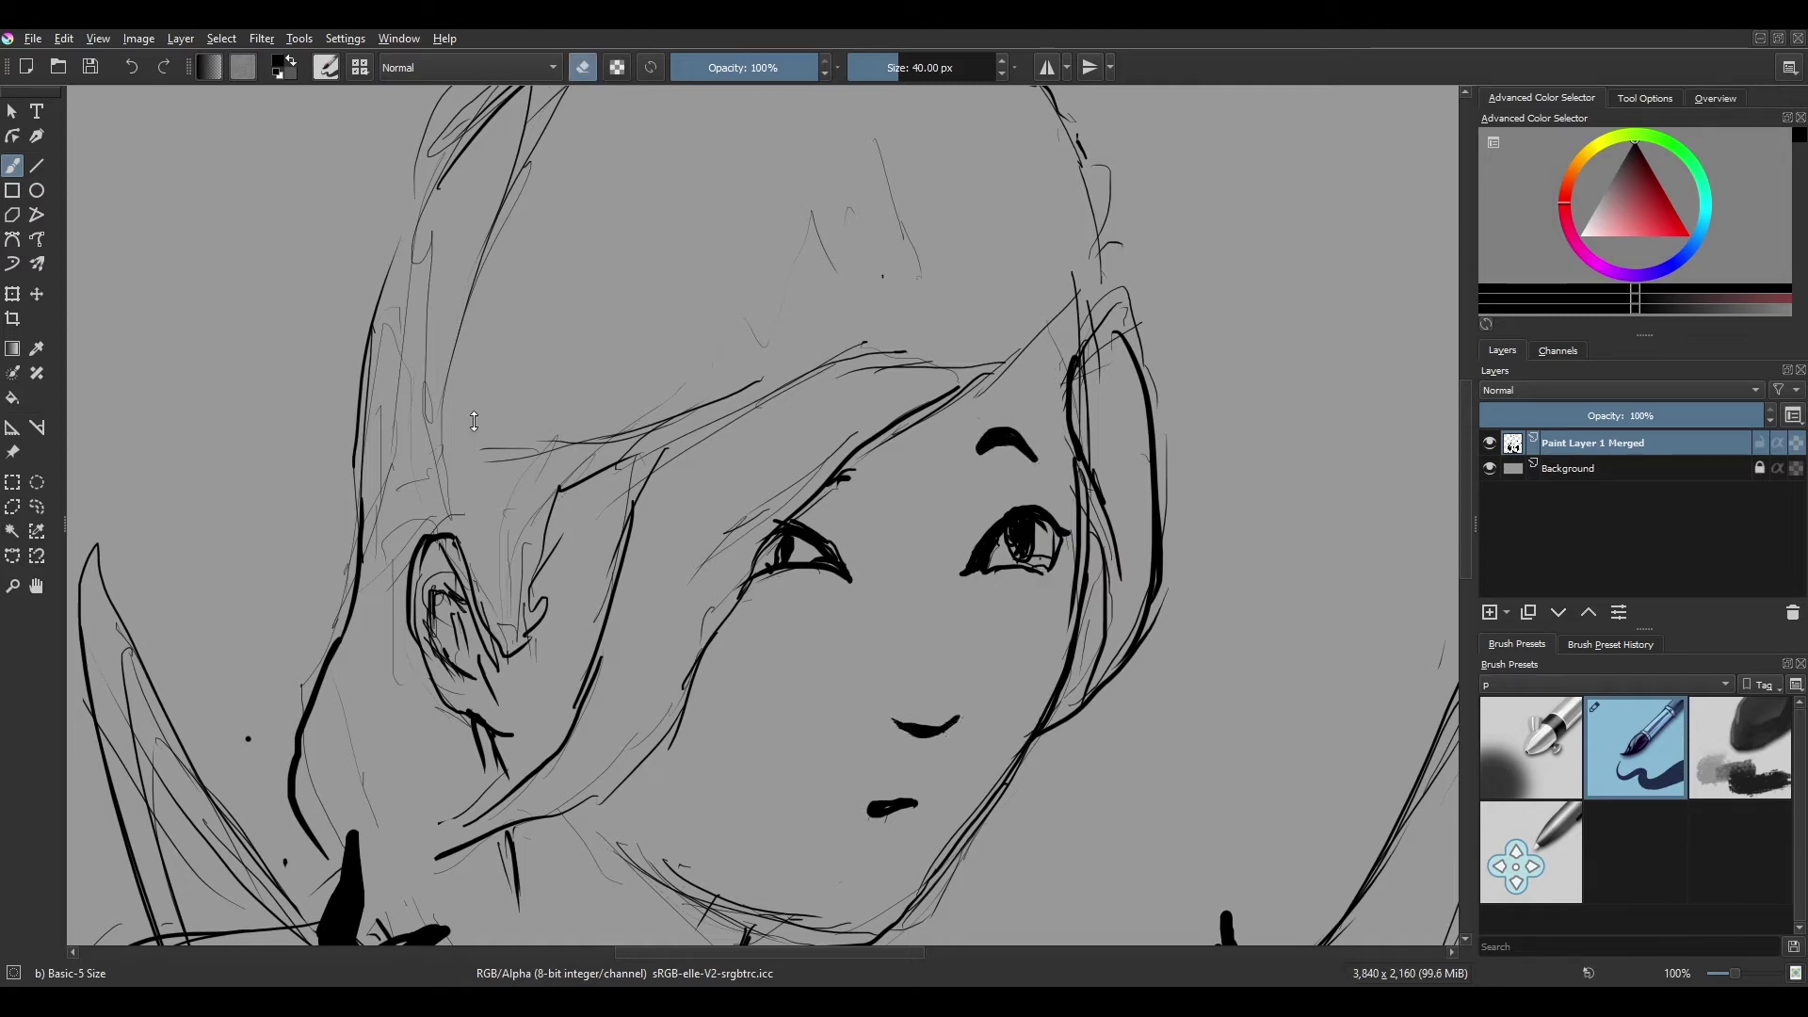
# Redraw the lower lid and iris of the fully visible eye and carve small highlights into its pupil.
pyautogui.moveTo(983, 565); pyautogui.dragTo(1014, 607)
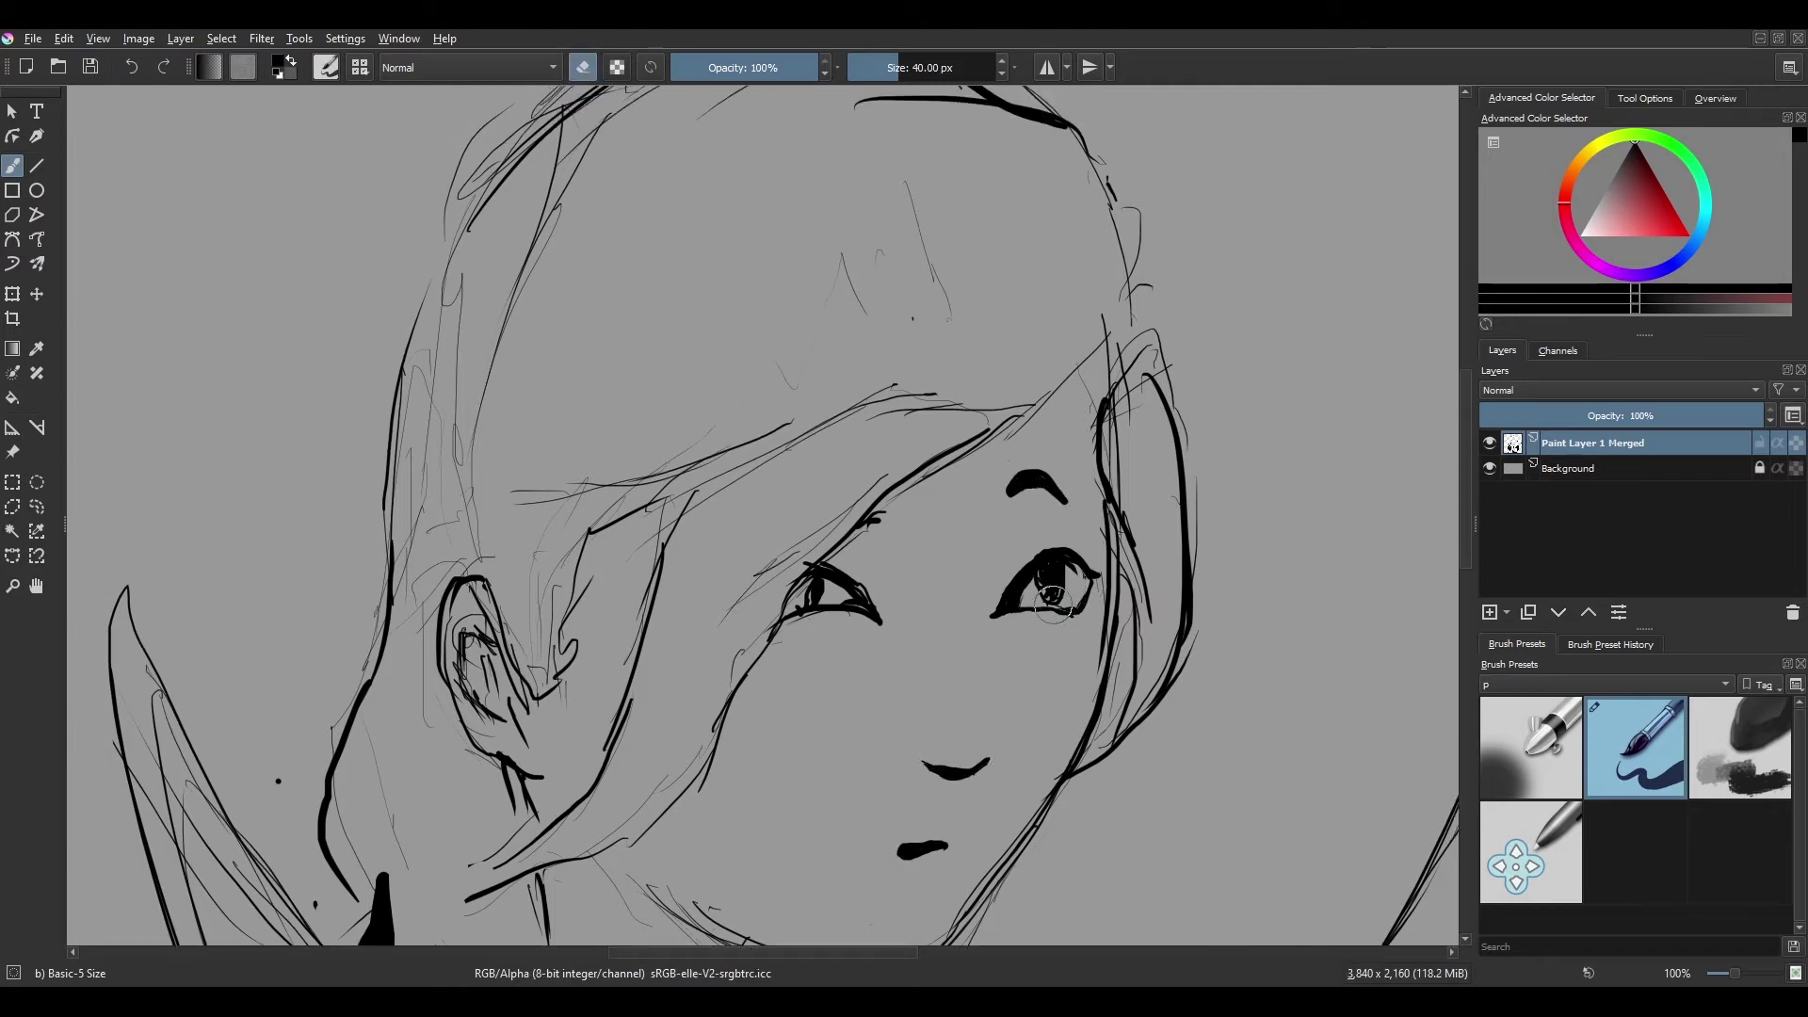
pyautogui.press('e')
pyautogui.scroll(1, 1048, 595)
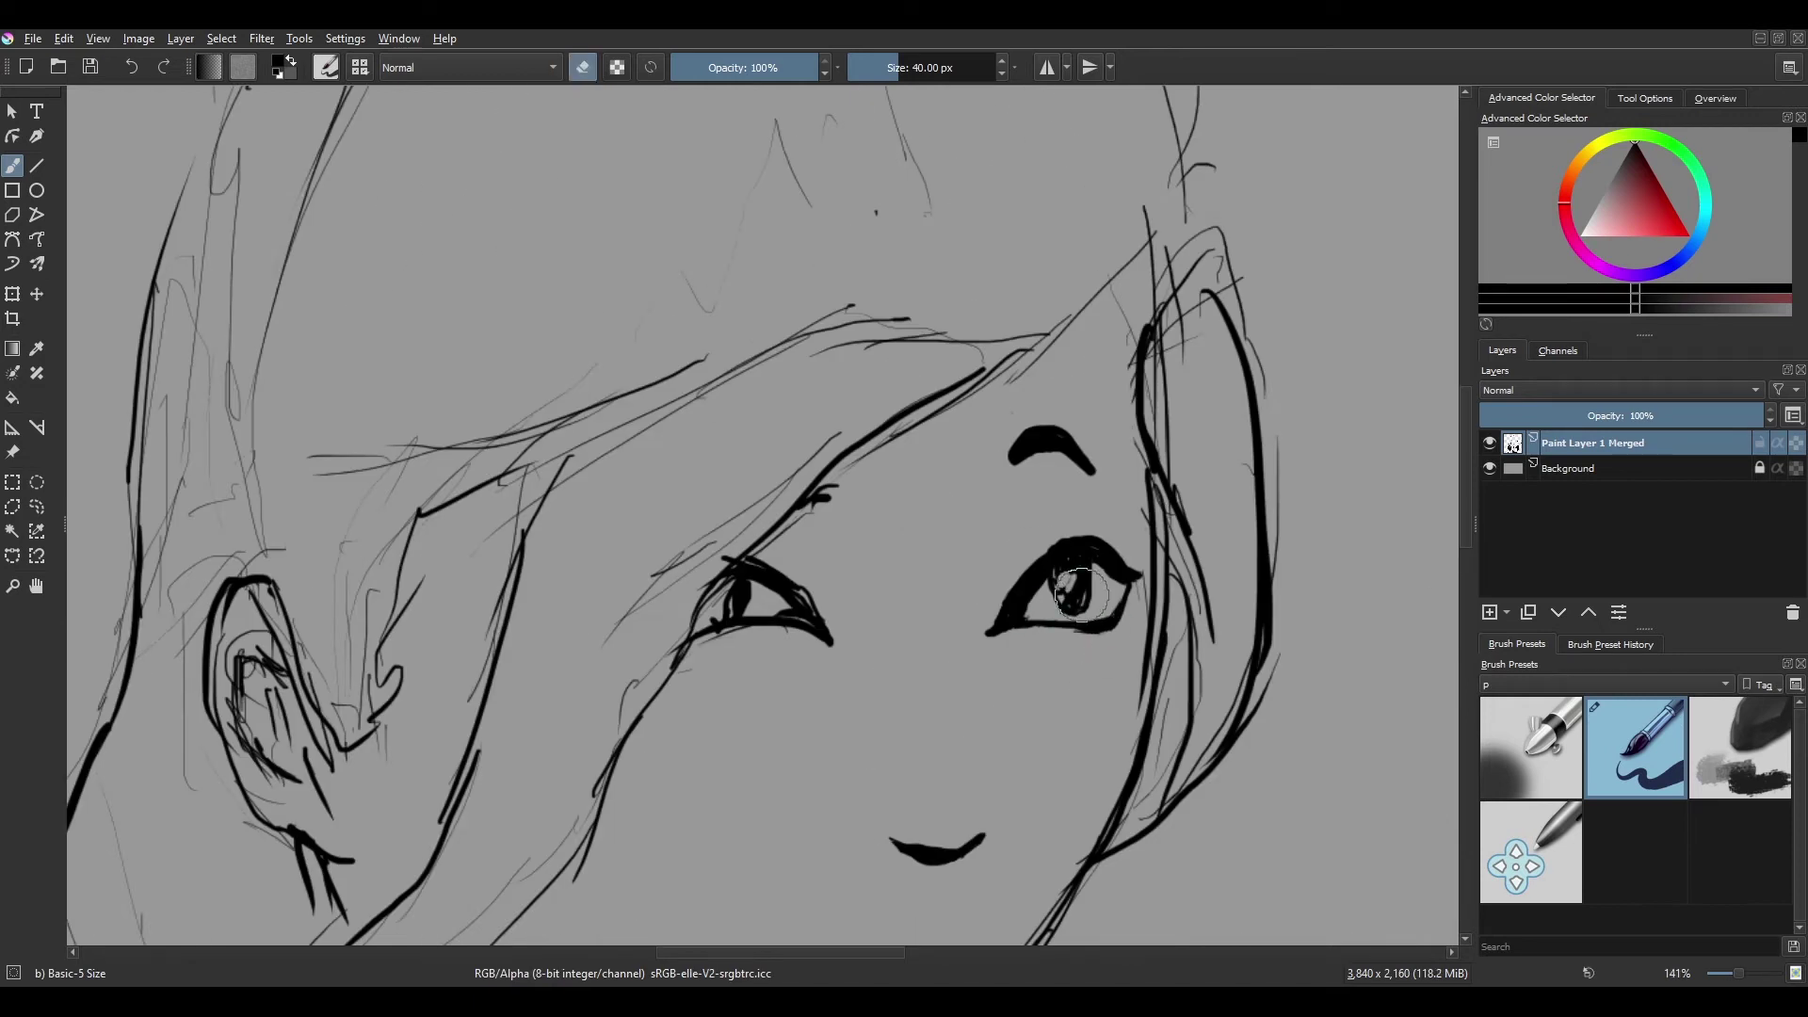
pyautogui.moveTo(1034, 589); pyautogui.dragTo(981, 453)
pyautogui.scroll(-4, 981, 453)
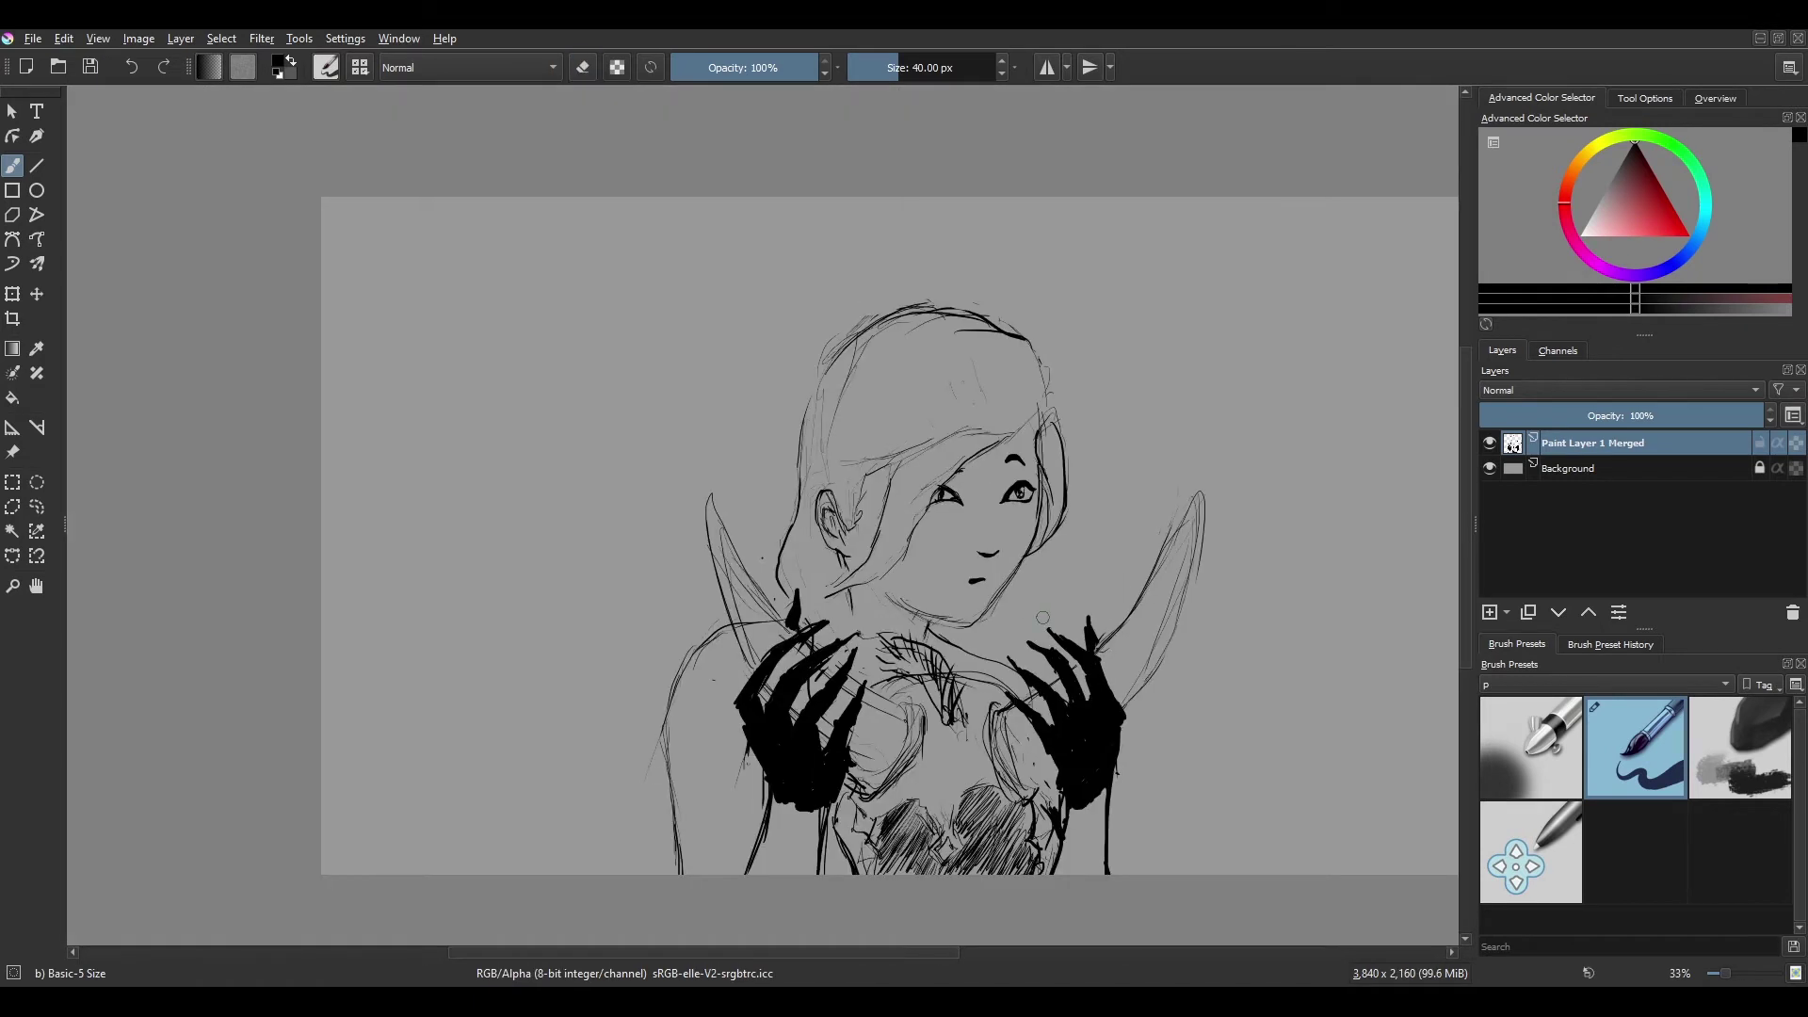
# Paint white tears below the right-side eye on a new layer and lower that layer's opacity to 47%.
pyautogui.press('Insert')
pyautogui.press('1')
pyautogui.press('x')
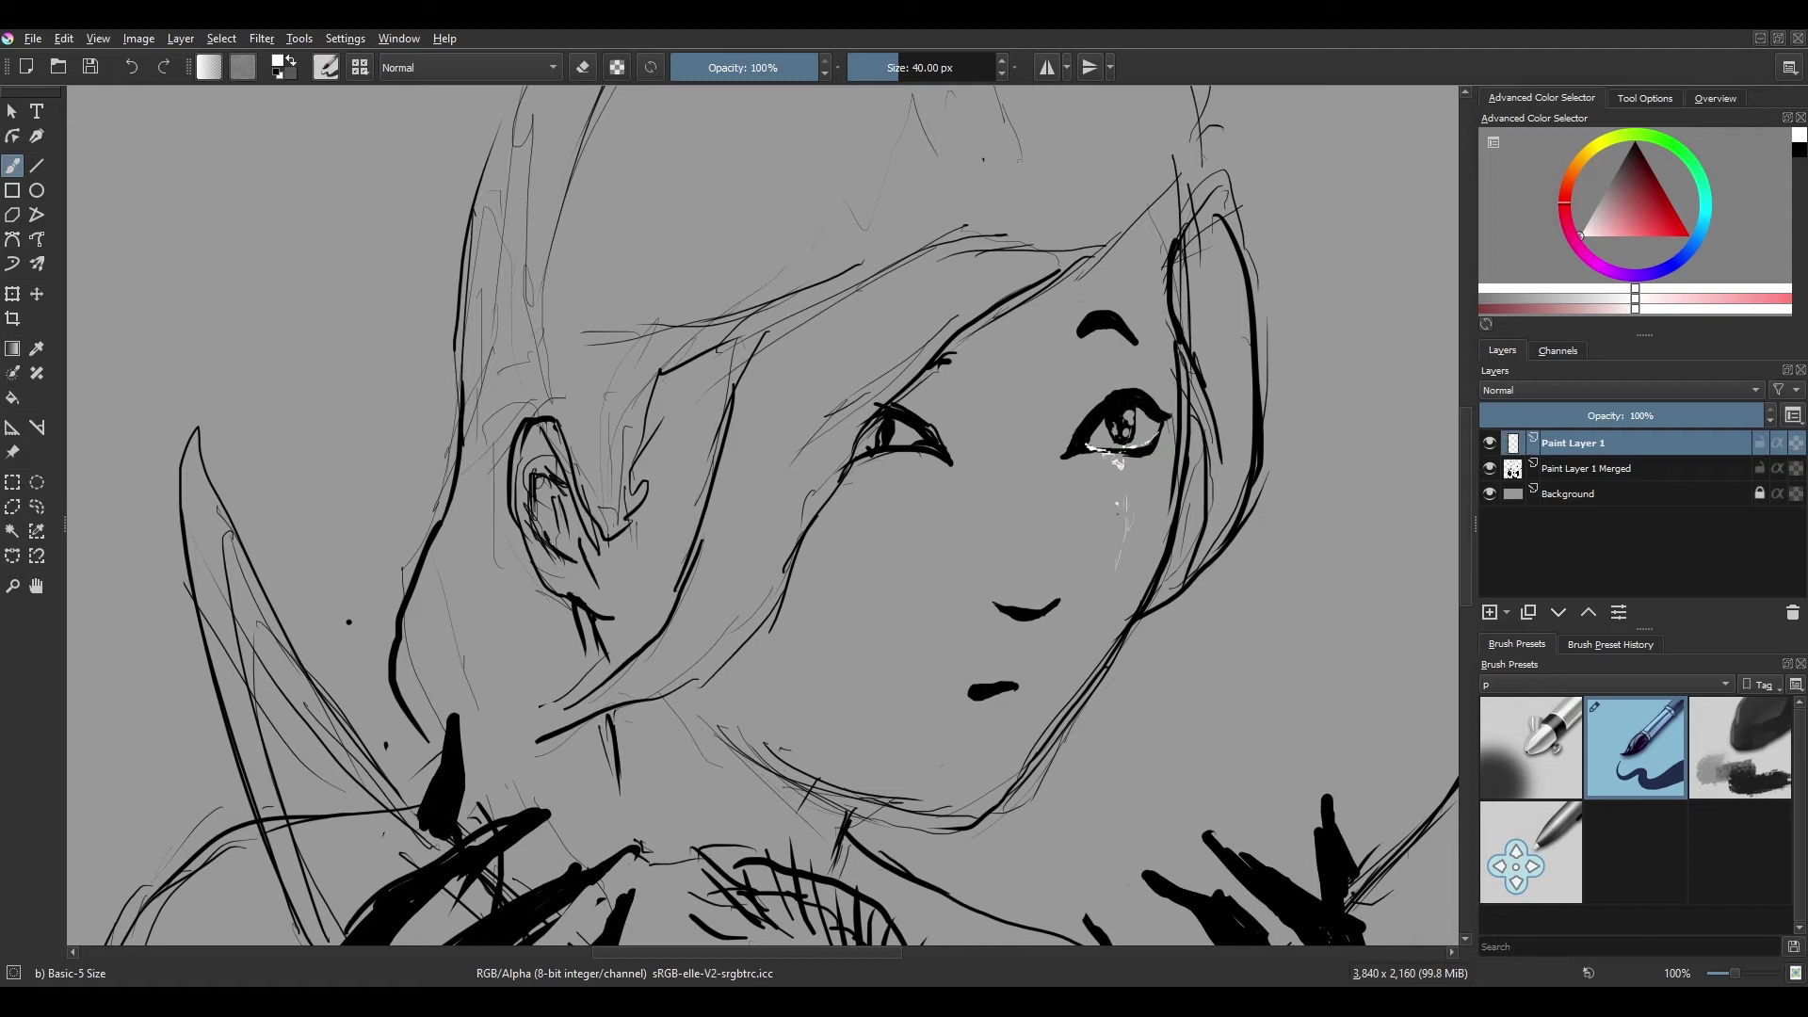
pyautogui.scroll(-3, 860, 565)
pyautogui.press('pagedown')
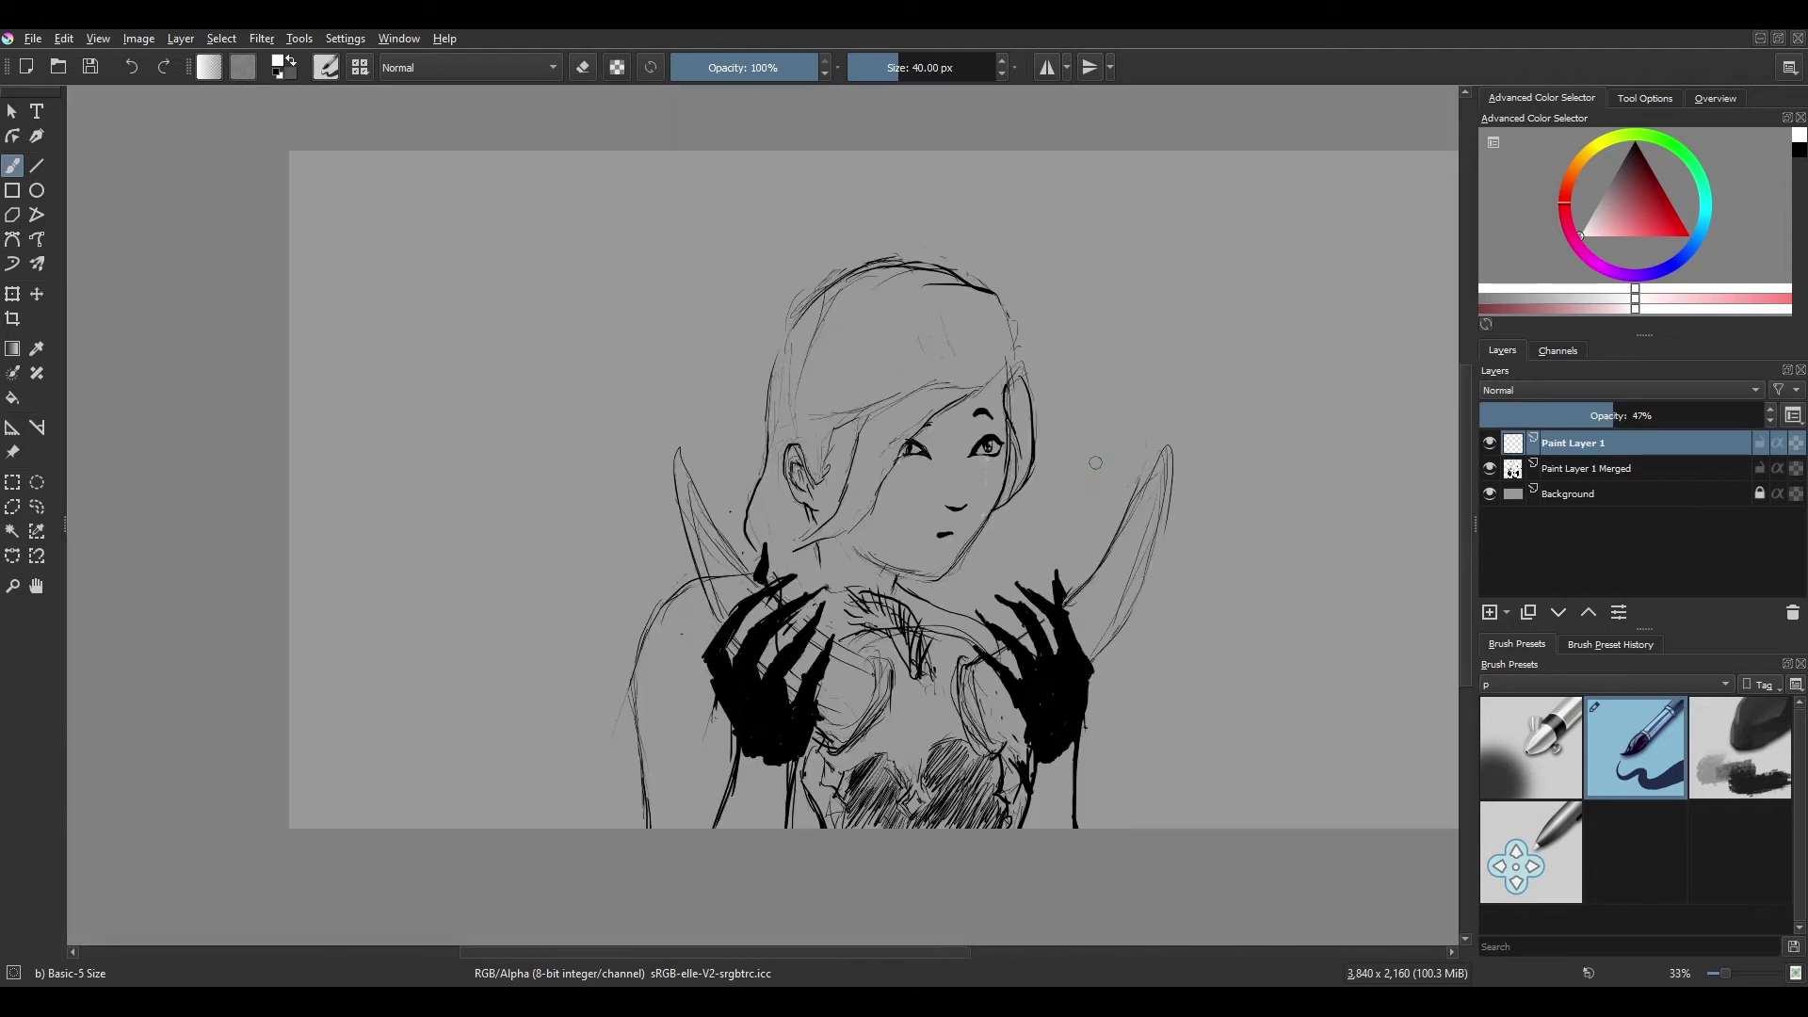
# Switch the brush colour back to black and strengthen the top and right-side outline of the hair on the merged sketch layer.
pyautogui.scroll(1, 1070, 365)
pyautogui.press('e')
pyautogui.press('e')
pyautogui.press('x')
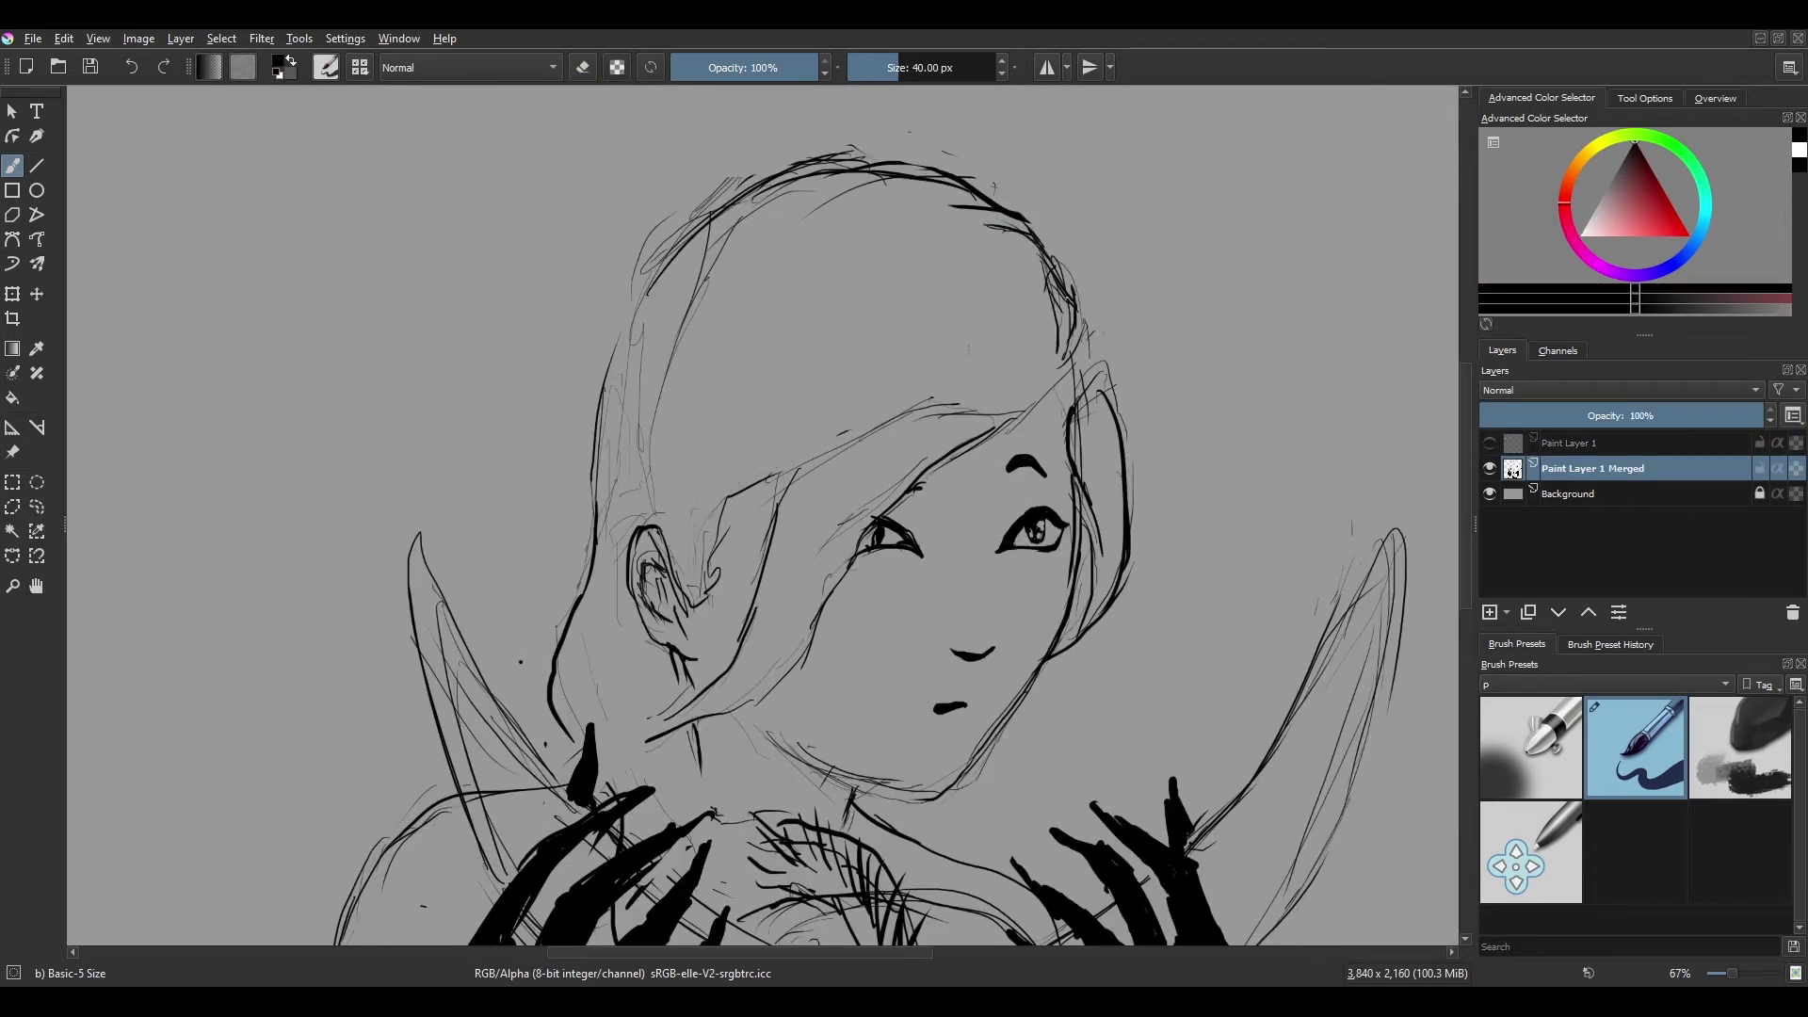
# Mirror the view to rework the hair outline and add flowing inner strands, then restore the normal orientation.
pyautogui.press('m')
pyautogui.press('e')
pyautogui.press('e')
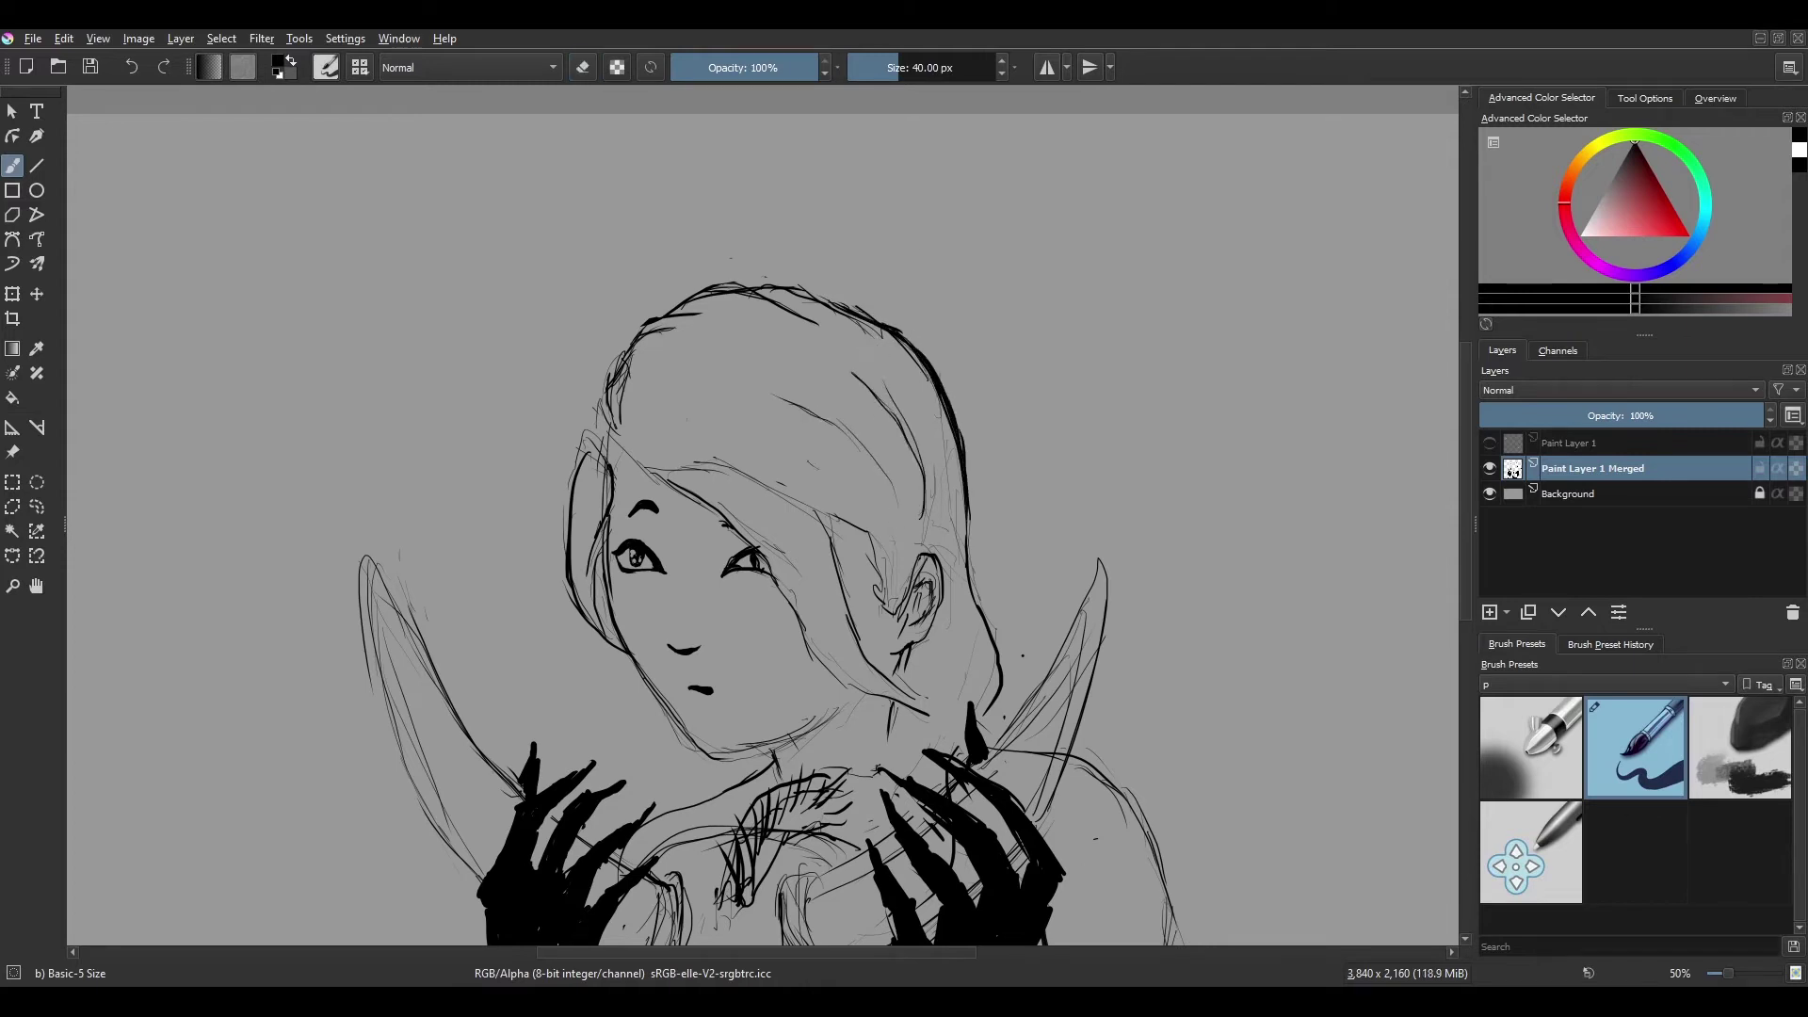
pyautogui.press('m')
# Hatch shadows into the ear and the hair in front of it, and strengthen the neck line behind the jaw.
pyautogui.press('e')
pyautogui.moveTo(640, 617); pyautogui.dragTo(649, 565)
pyautogui.press('e')
pyautogui.press('e')
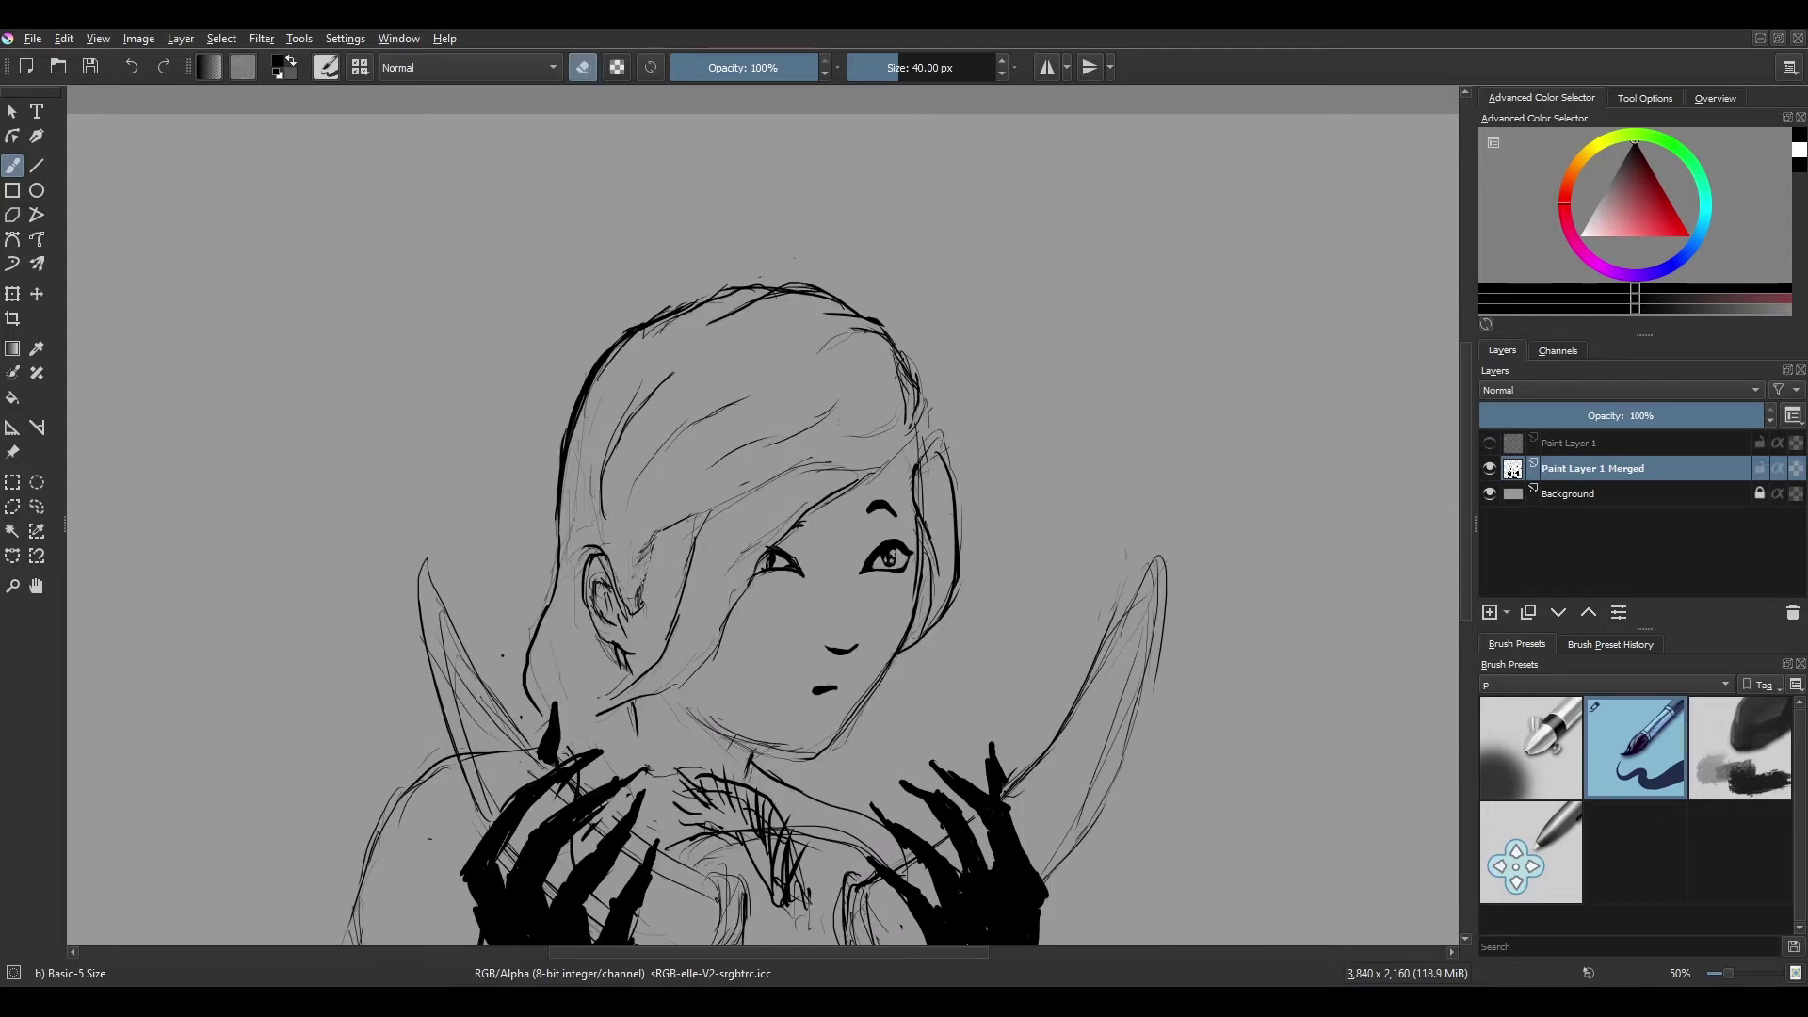
pyautogui.press('e')
pyautogui.moveTo(533, 706)
pyautogui.mouseDown()
pyautogui.moveTo(595, 612)
pyautogui.moveTo(599, 544)
pyautogui.mouseUp()
pyautogui.press('1')
pyautogui.press('e')
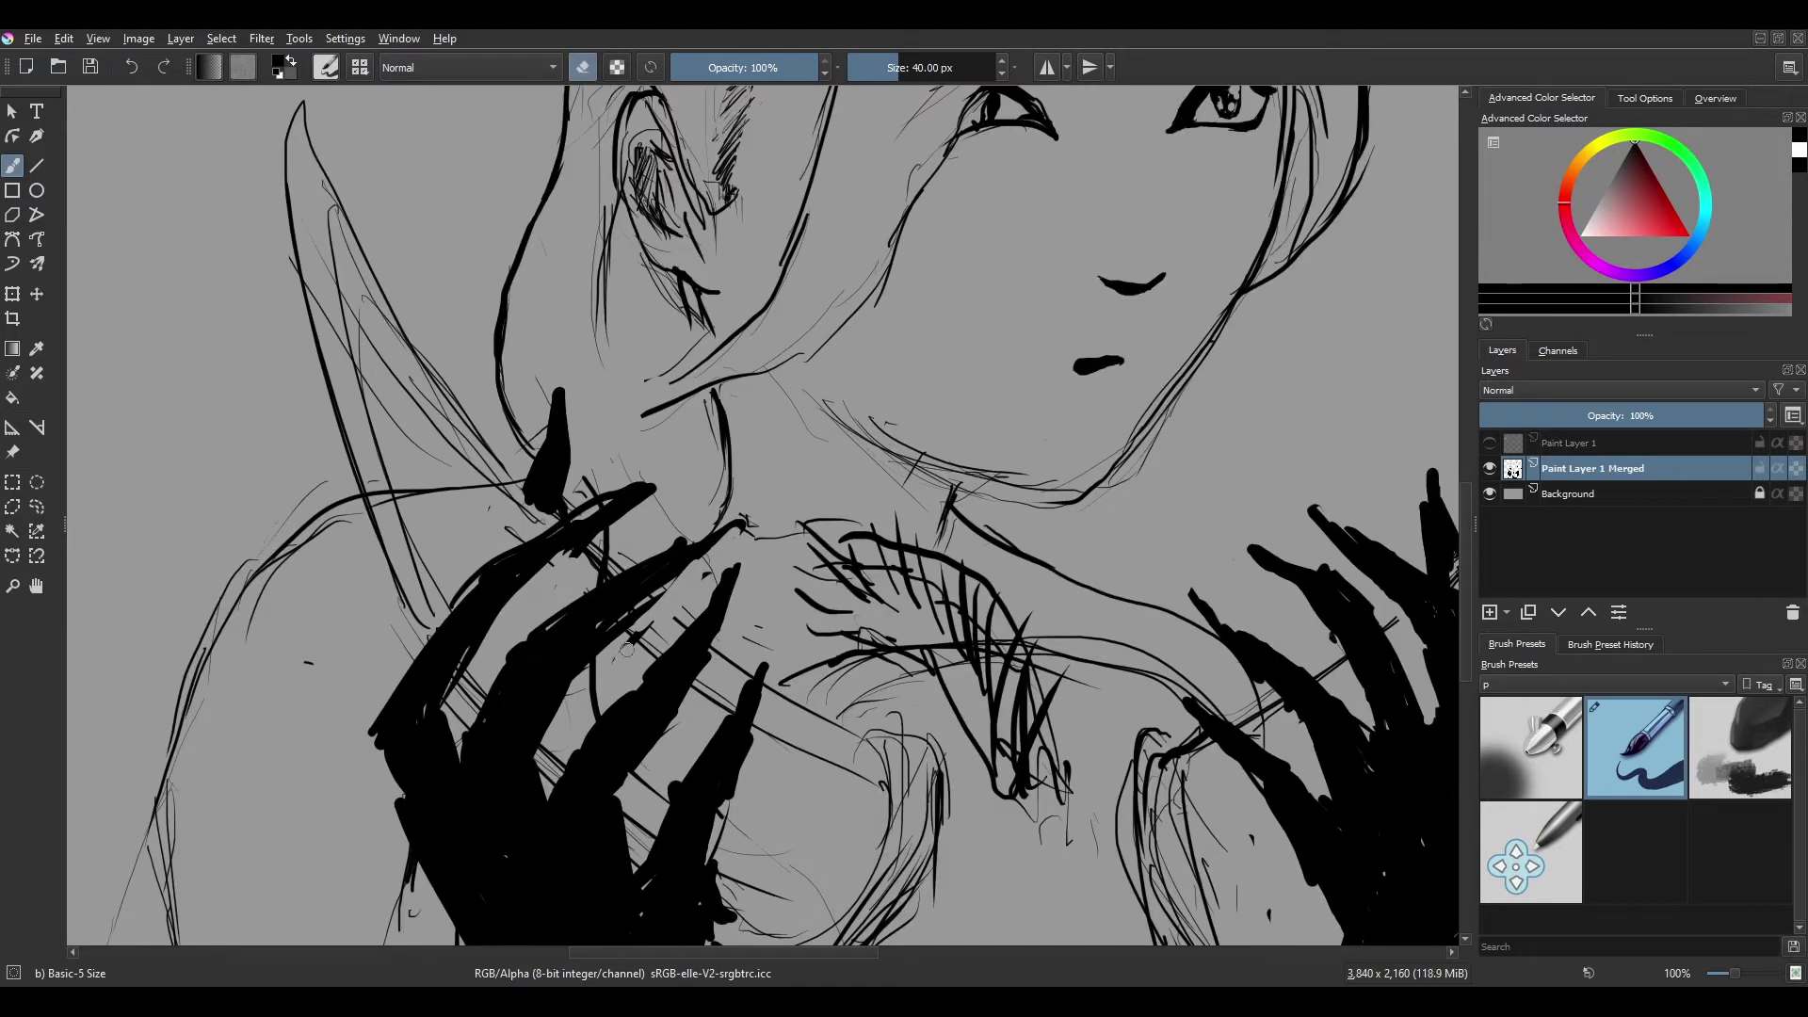
# Tidy the fingers of the left-side hand and erase the stray construction lines inside the adjoining blade.
pyautogui.press('e')
pyautogui.press('e')
pyautogui.moveTo(638, 713); pyautogui.dragTo(694, 666)
pyautogui.press('e')
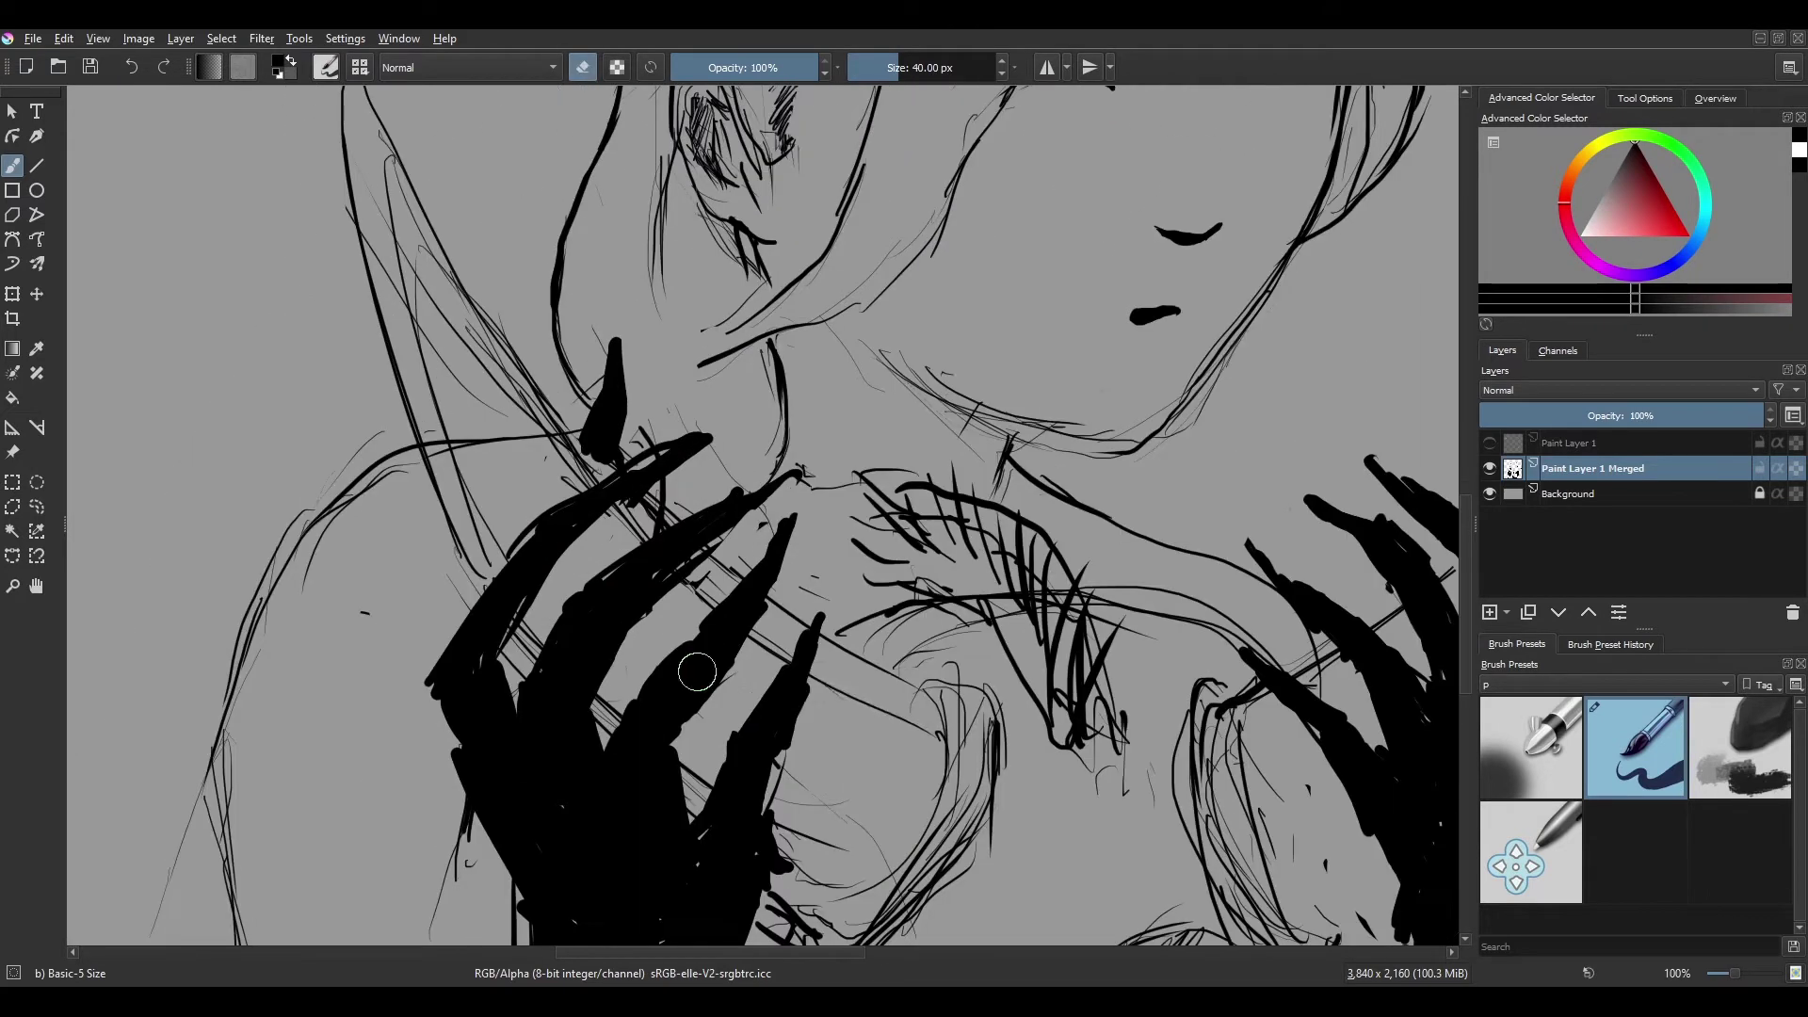
pyautogui.press('e')
pyautogui.scroll(-3, 541, 400)
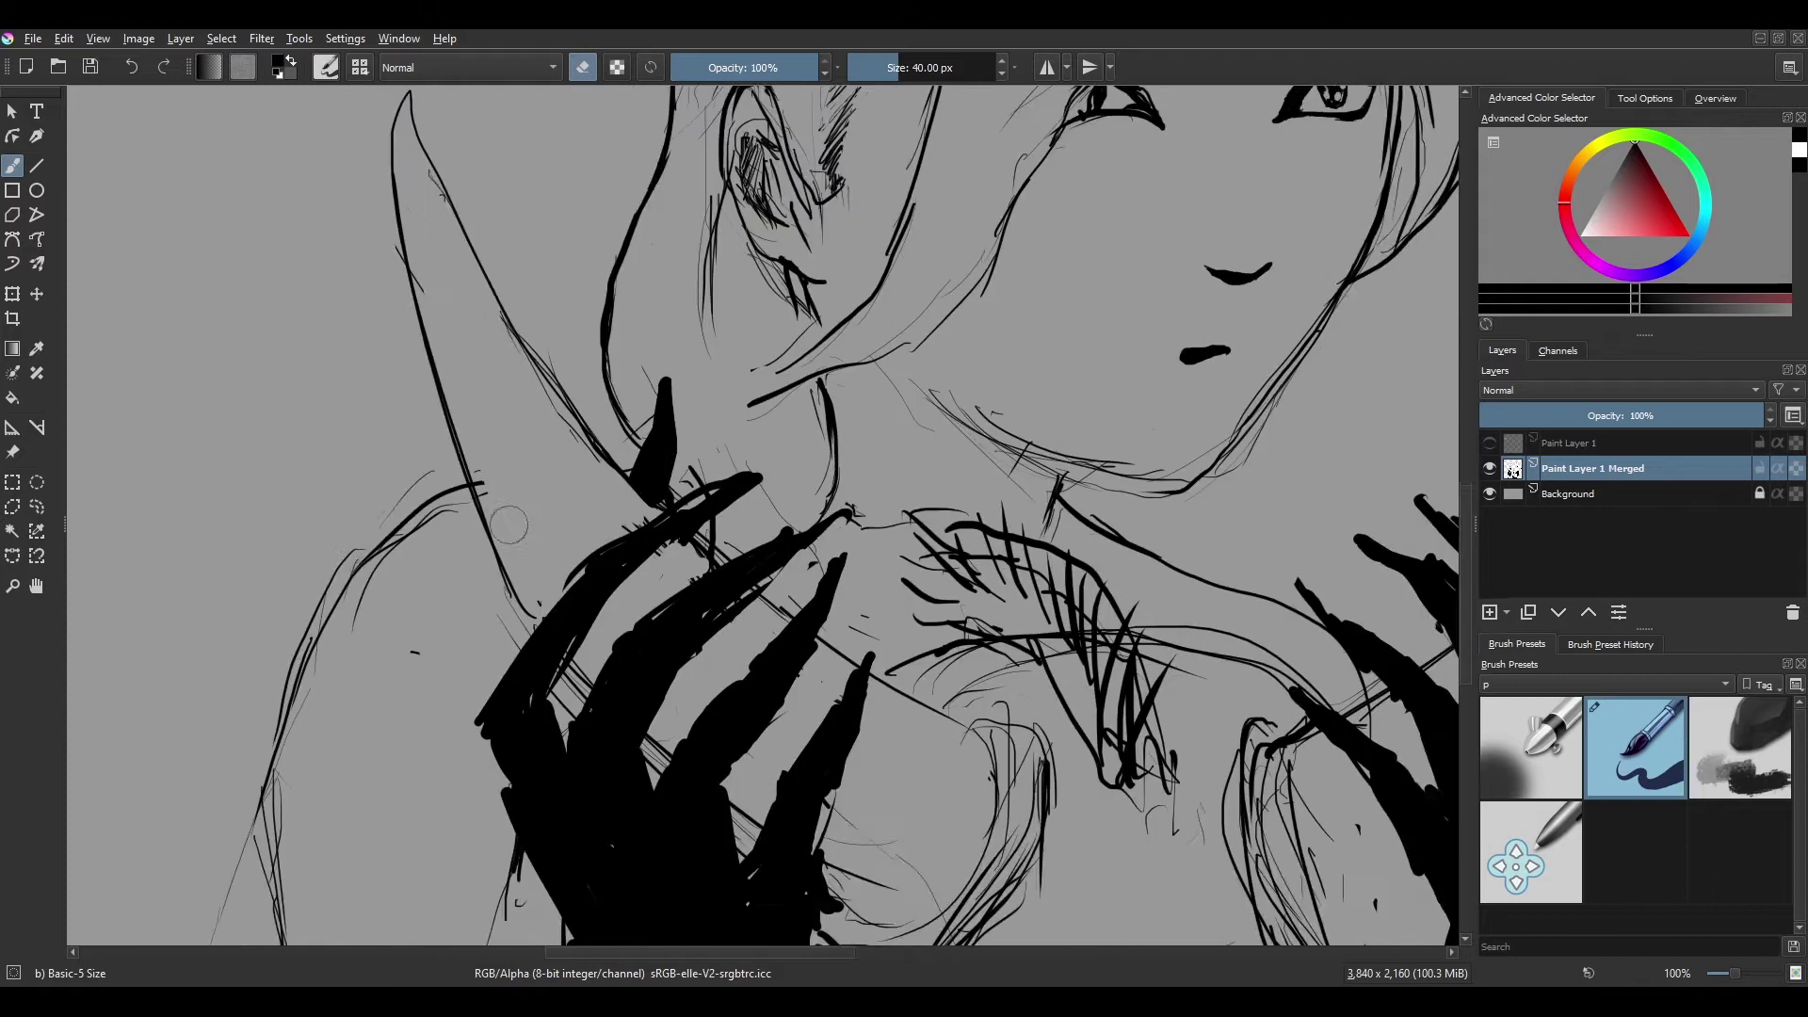
# Round out the base of the left-side hand in solid black and clean its edges, checking the drawing in mirrored view.
pyautogui.press('m')
pyautogui.scroll(1, 502, 626)
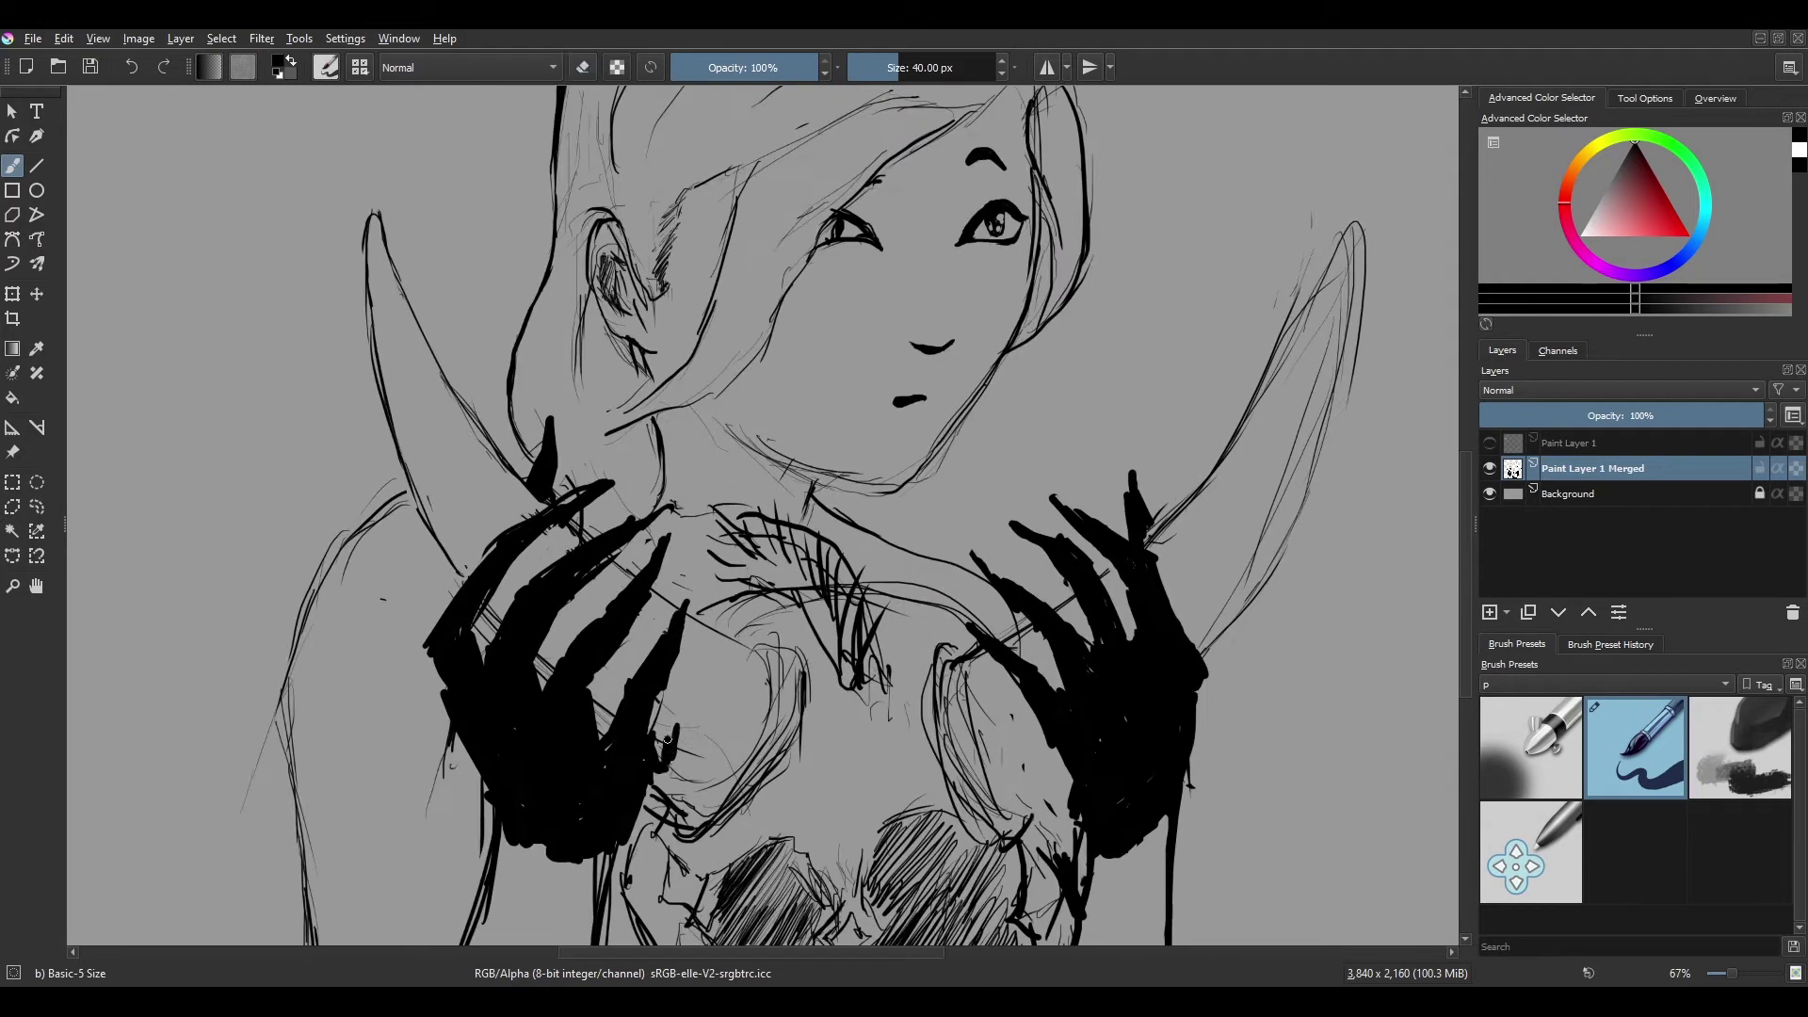
pyautogui.moveTo(539, 802)
pyautogui.mouseDown()
pyautogui.moveTo(502, 748)
pyautogui.moveTo(540, 855)
pyautogui.mouseUp()
pyautogui.press('e')
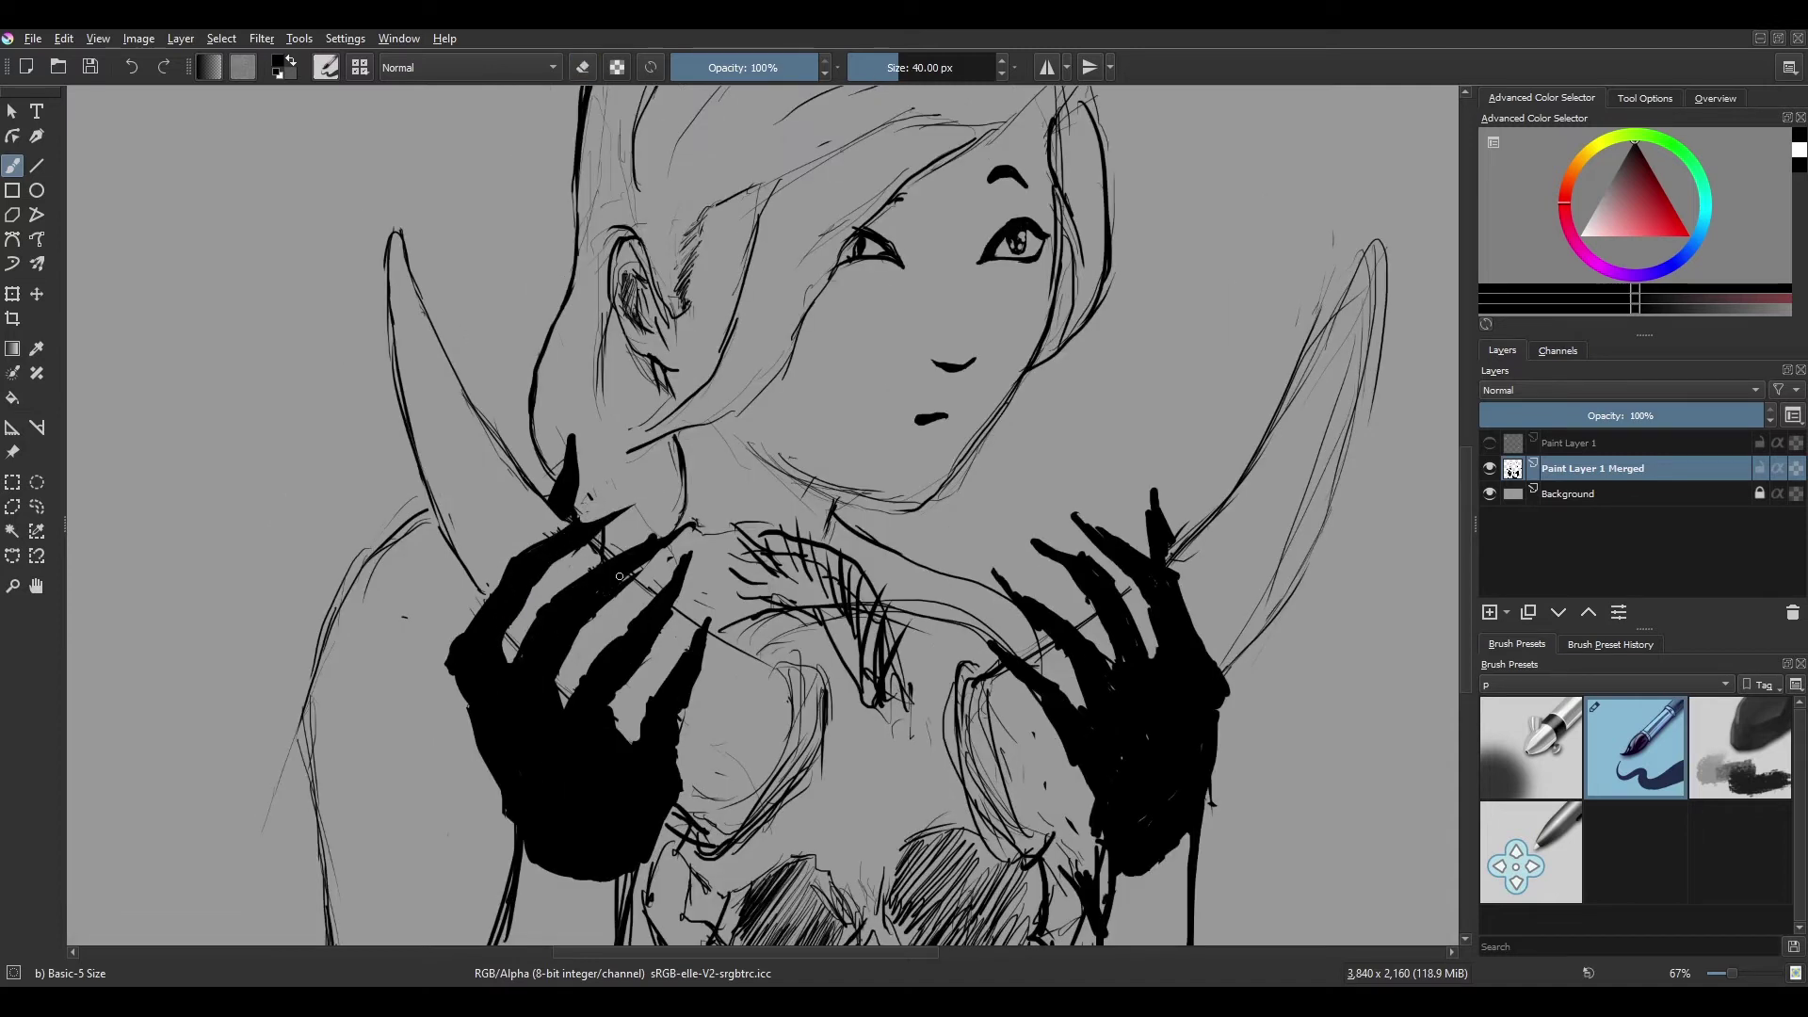
pyautogui.press('m')
pyautogui.scroll(-2, 608, 597)
pyautogui.scroll(1, 607, 598)
pyautogui.scroll(-1, 607, 598)
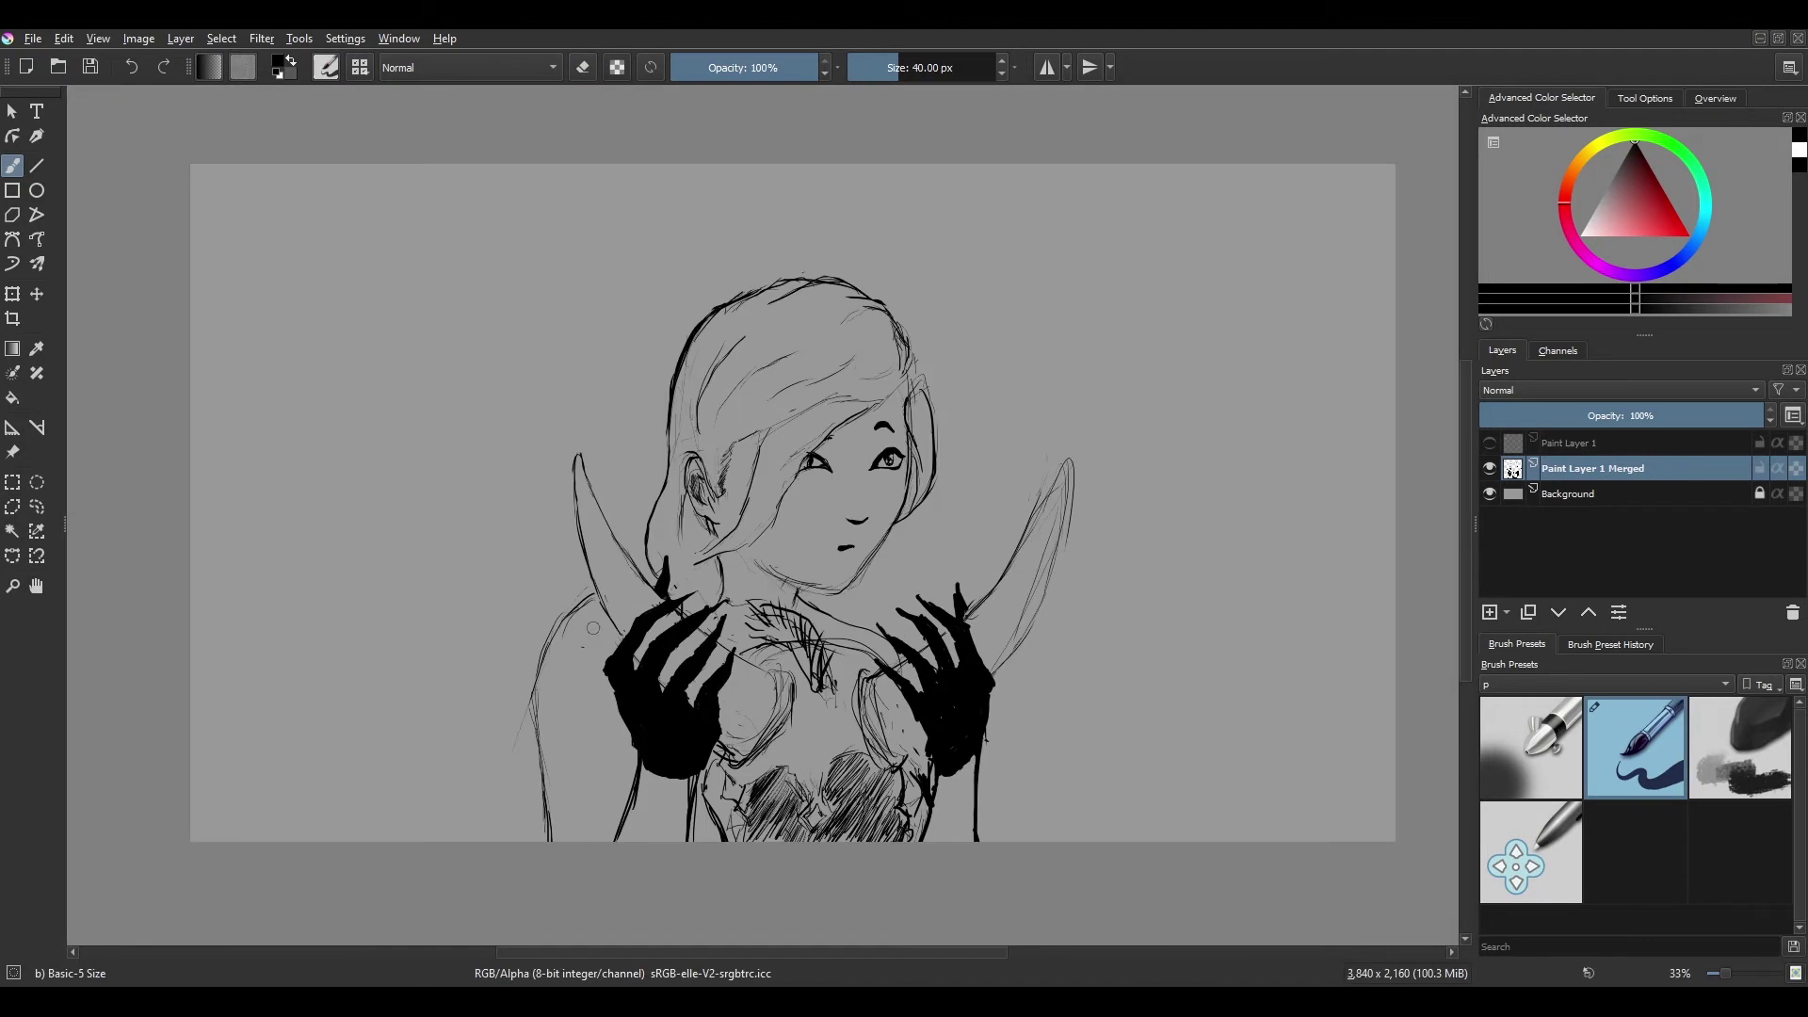
# Redraw the left-side shoulder curve with a bold line and erase the loose sketch lines around it.
pyautogui.scroll(2, 607, 598)
pyautogui.moveTo(706, 475)
pyautogui.mouseDown()
pyautogui.moveTo(602, 622)
pyautogui.moveTo(589, 743)
pyautogui.mouseUp()
pyautogui.press('e')
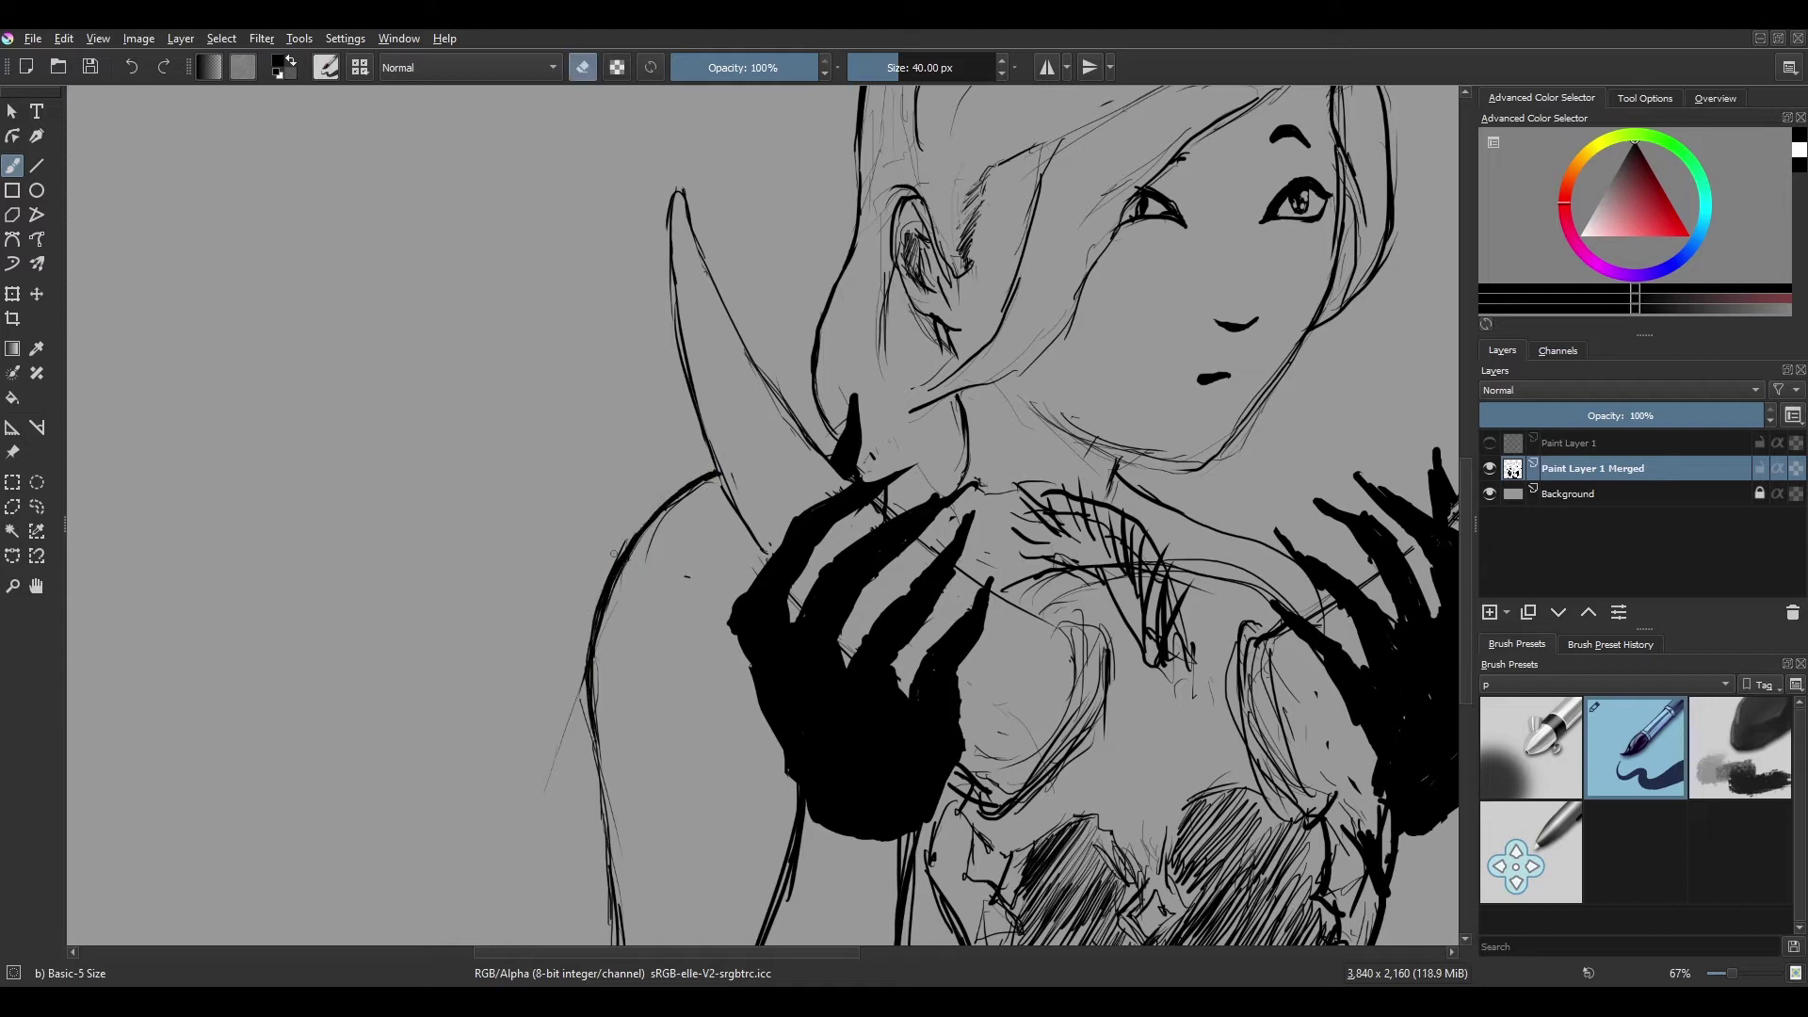
pyautogui.moveTo(650, 550); pyautogui.dragTo(701, 485)
pyautogui.press('e')
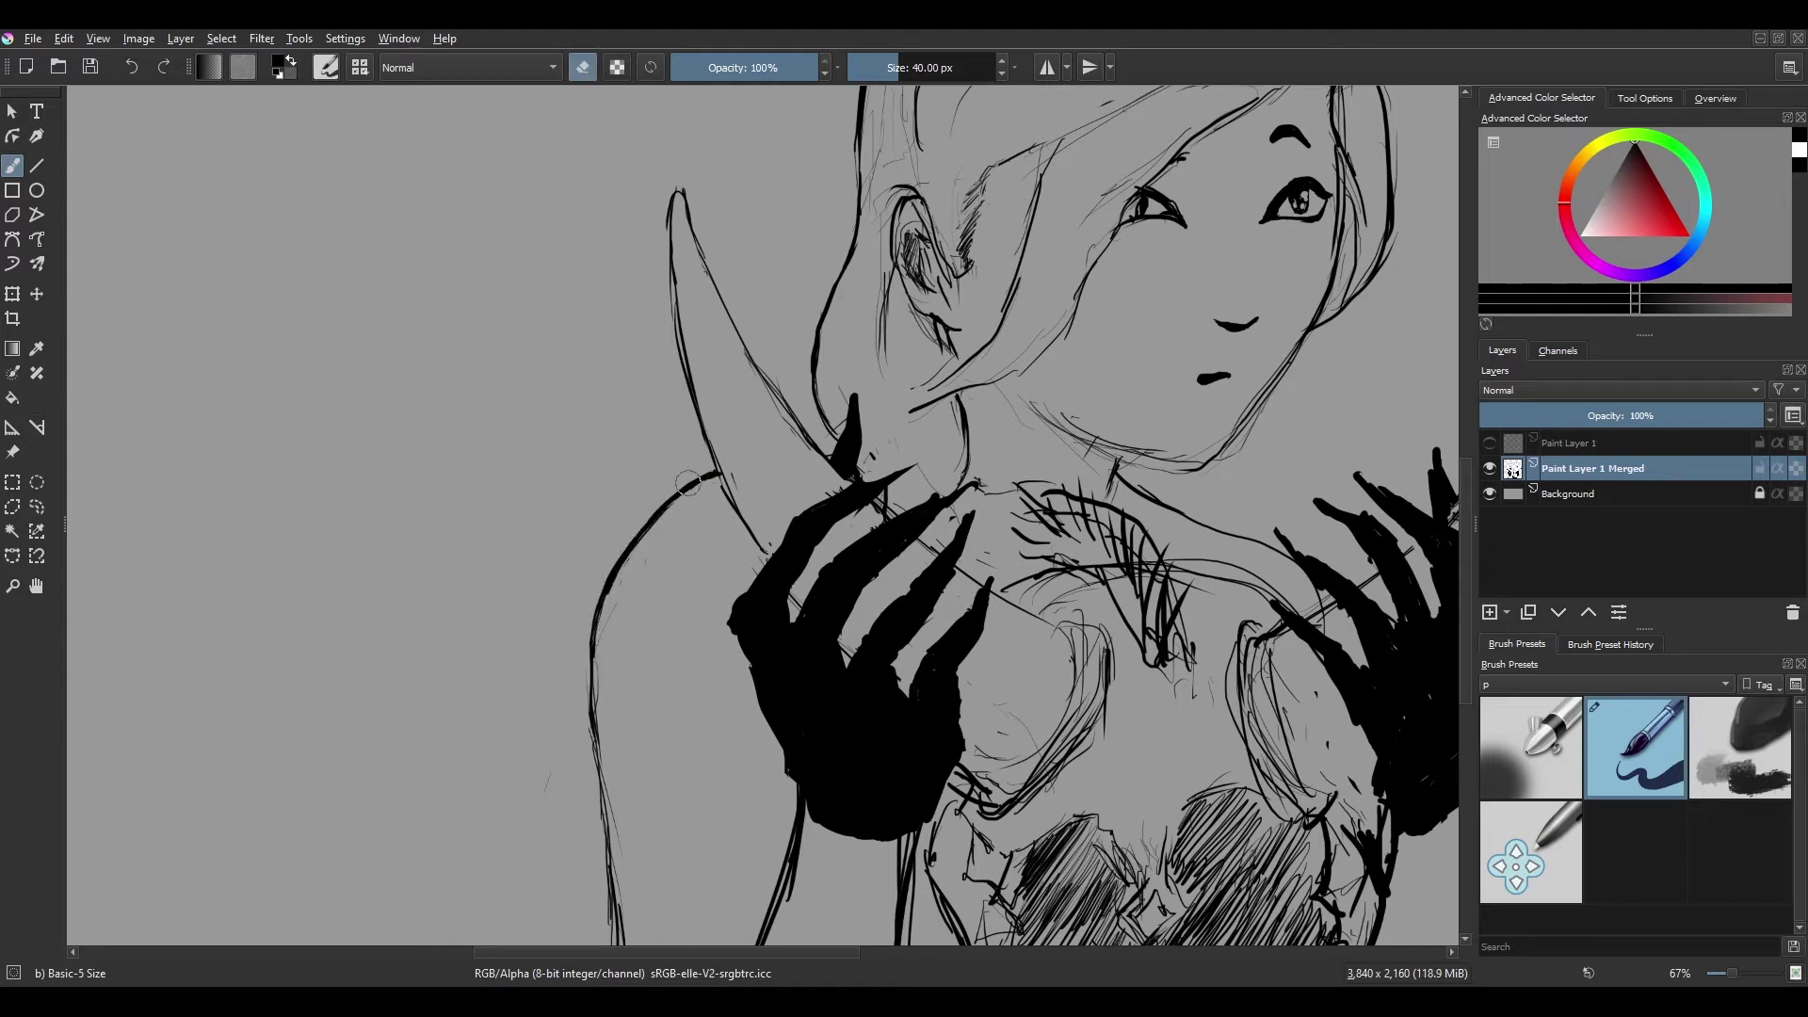
# Thicken the outer line of the left-side arm down to the canvas edge and erase the rough strokes beside it.
pyautogui.scroll(-1, 576, 621)
pyautogui.moveTo(588, 687); pyautogui.dragTo(602, 809)
pyautogui.press('e')
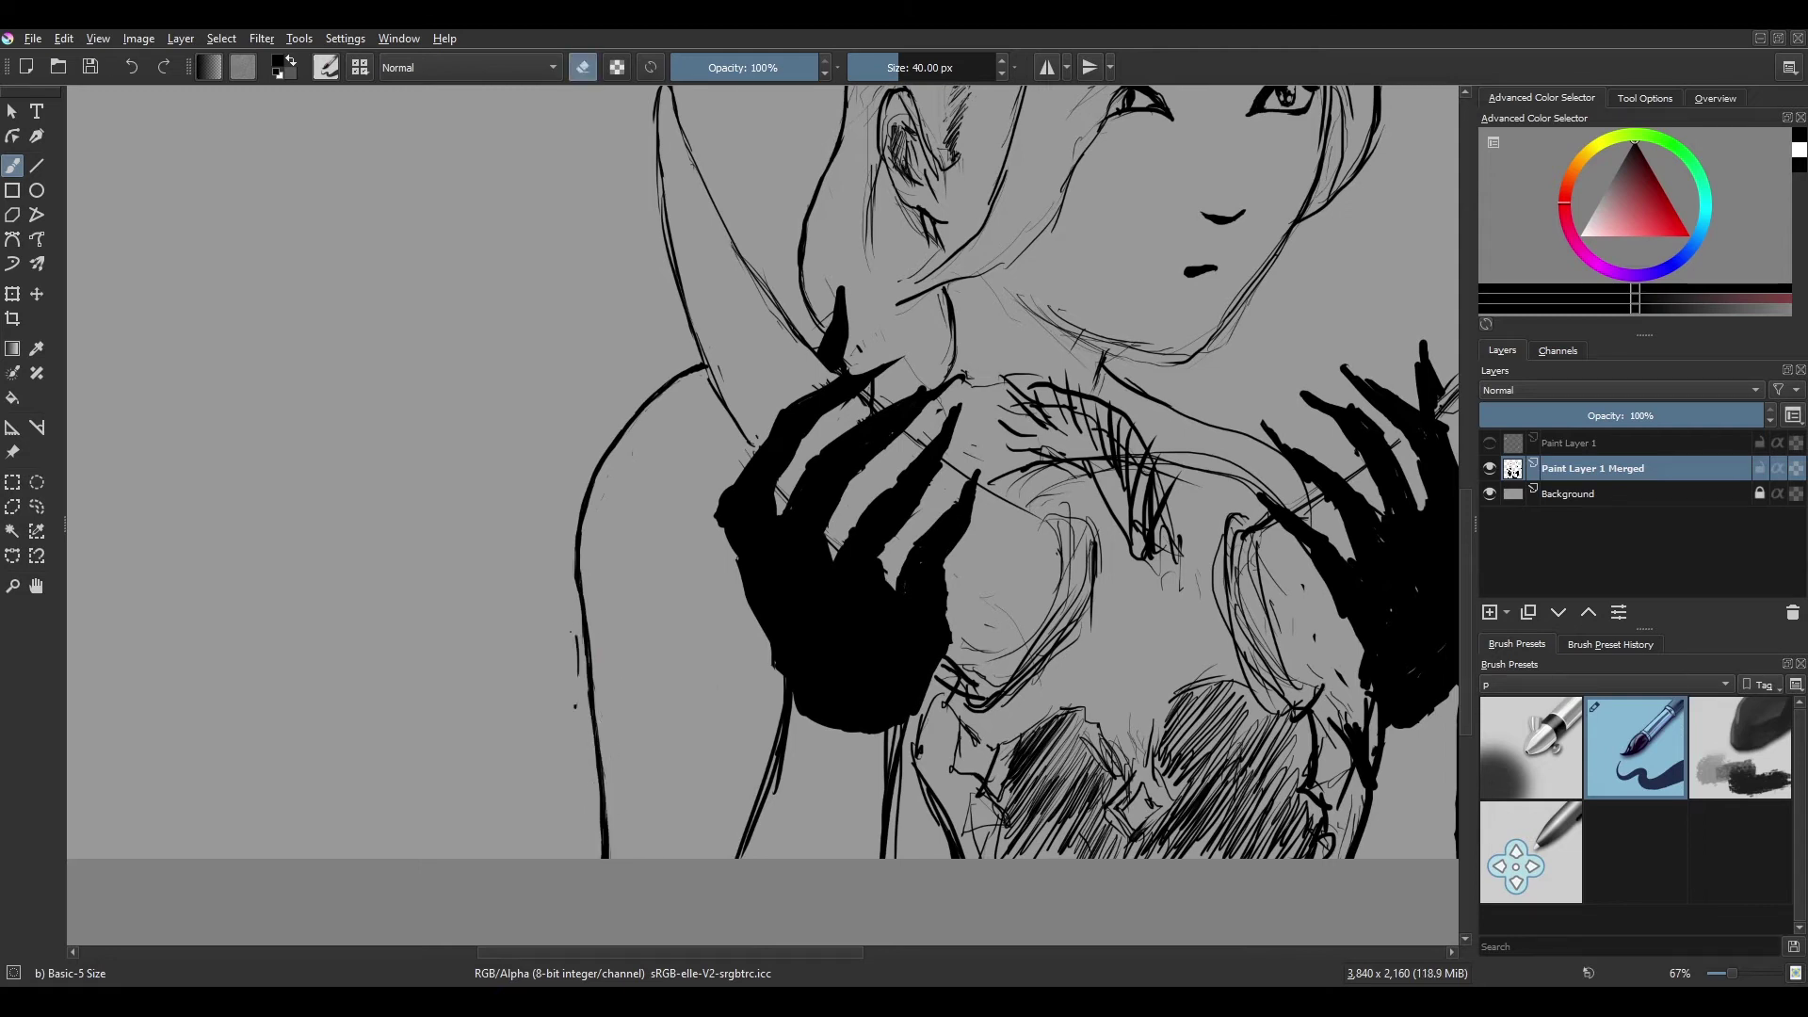
pyautogui.press('e')
# Ink the outer edge of the left-side blade with a thick curved line from its tip to the hand.
pyautogui.scroll(-2, 331, 669)
pyautogui.scroll(1, 506, 428)
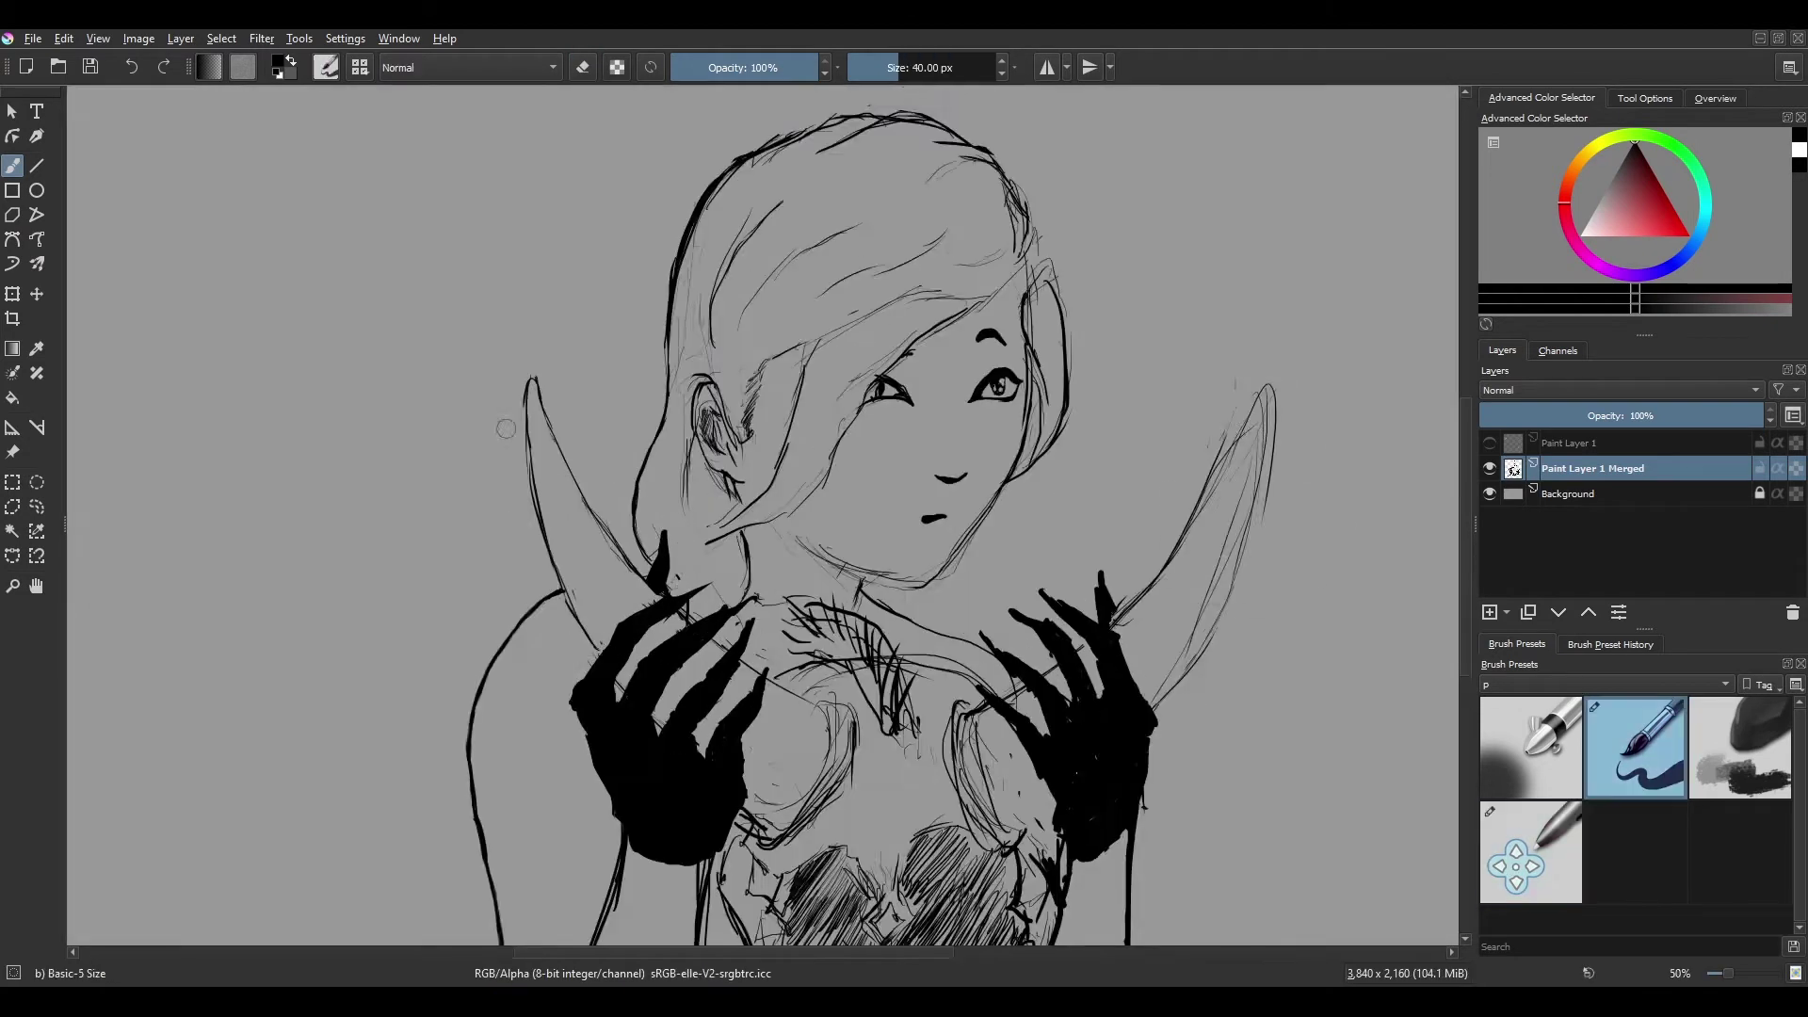
pyautogui.scroll(1, 505, 428)
pyautogui.press('e')
pyautogui.scroll(1, 633, 720)
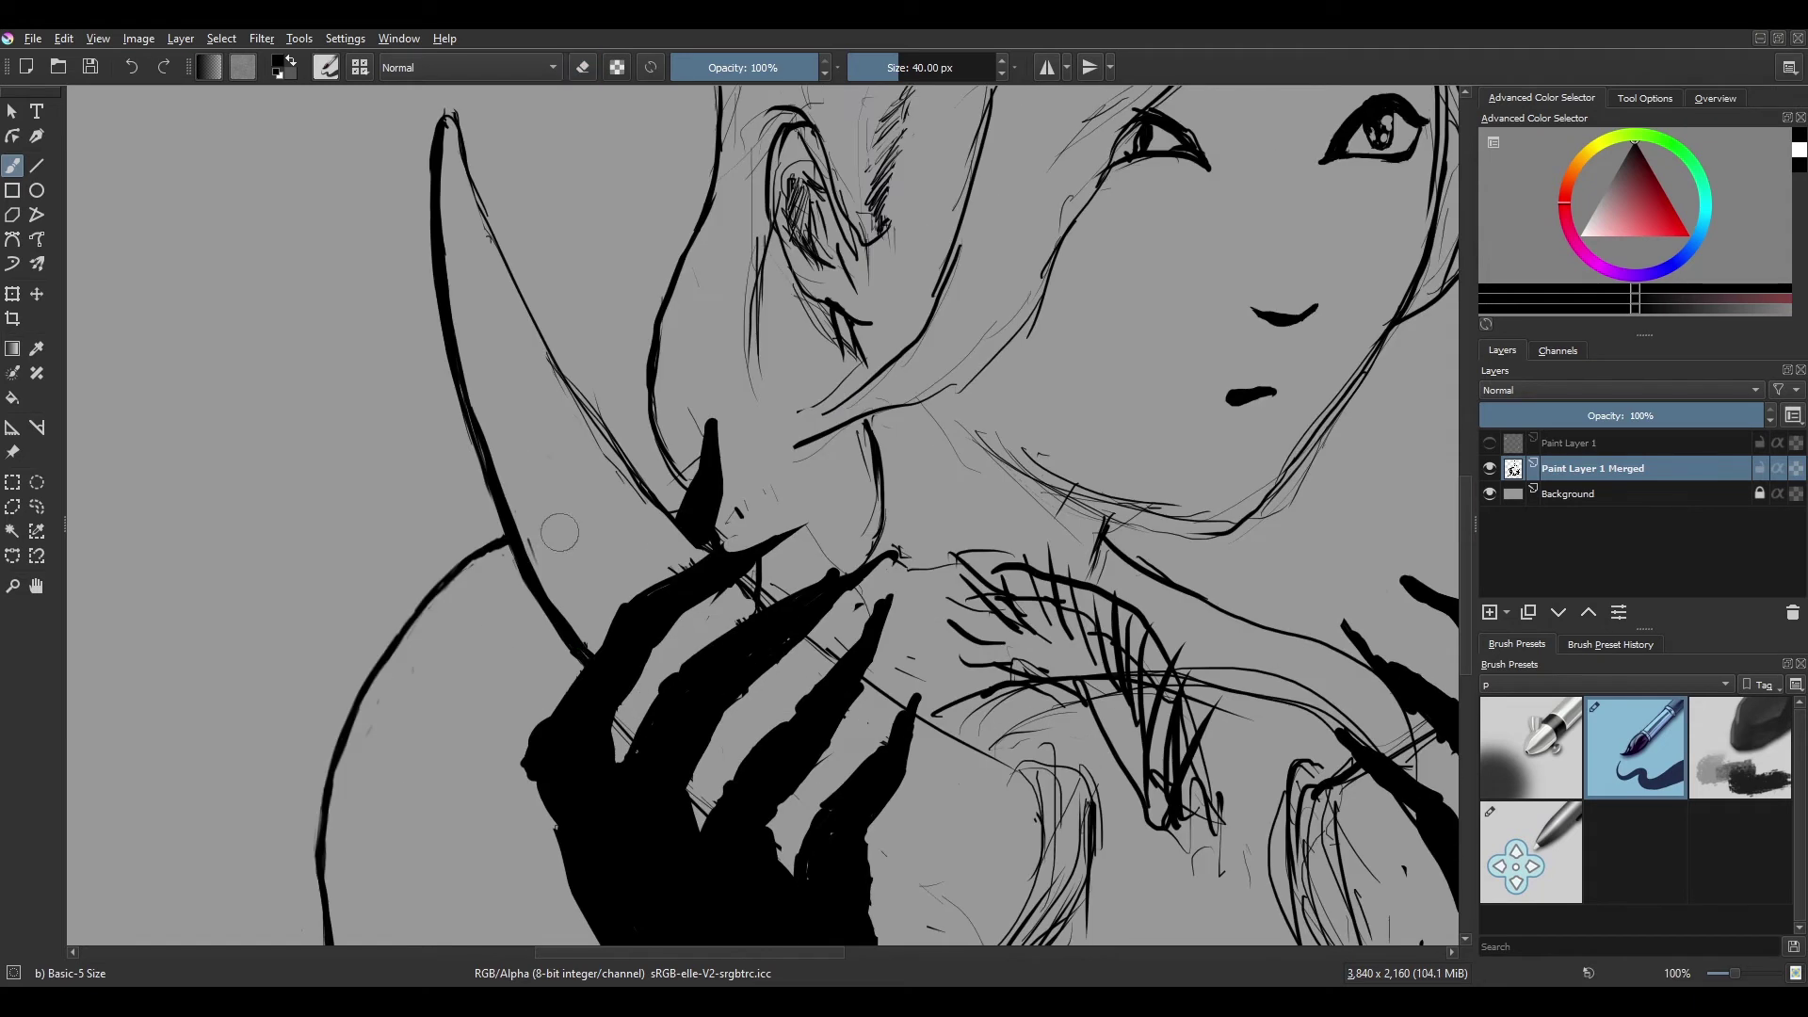
pyautogui.moveTo(522, 369); pyautogui.dragTo(575, 521)
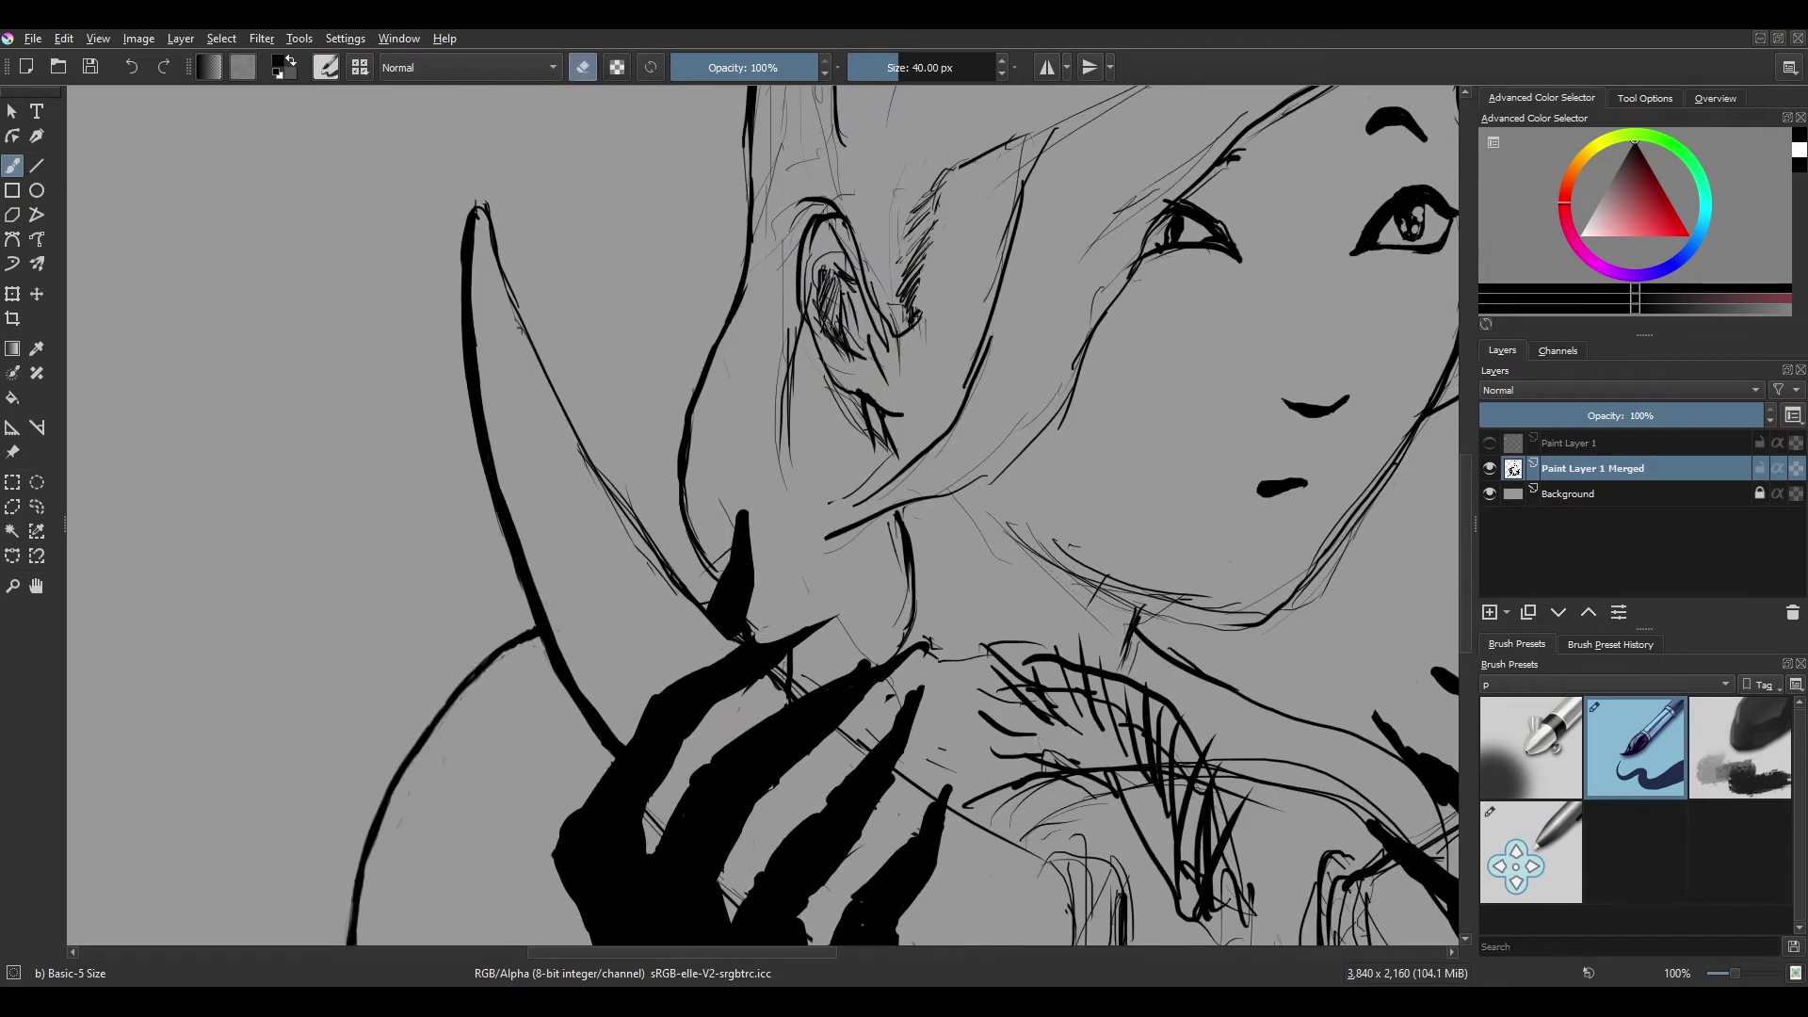
# Ink the inner edge of the left-side blade and clean up its tip and remaining sketch lines.
pyautogui.moveTo(480, 213); pyautogui.dragTo(568, 429)
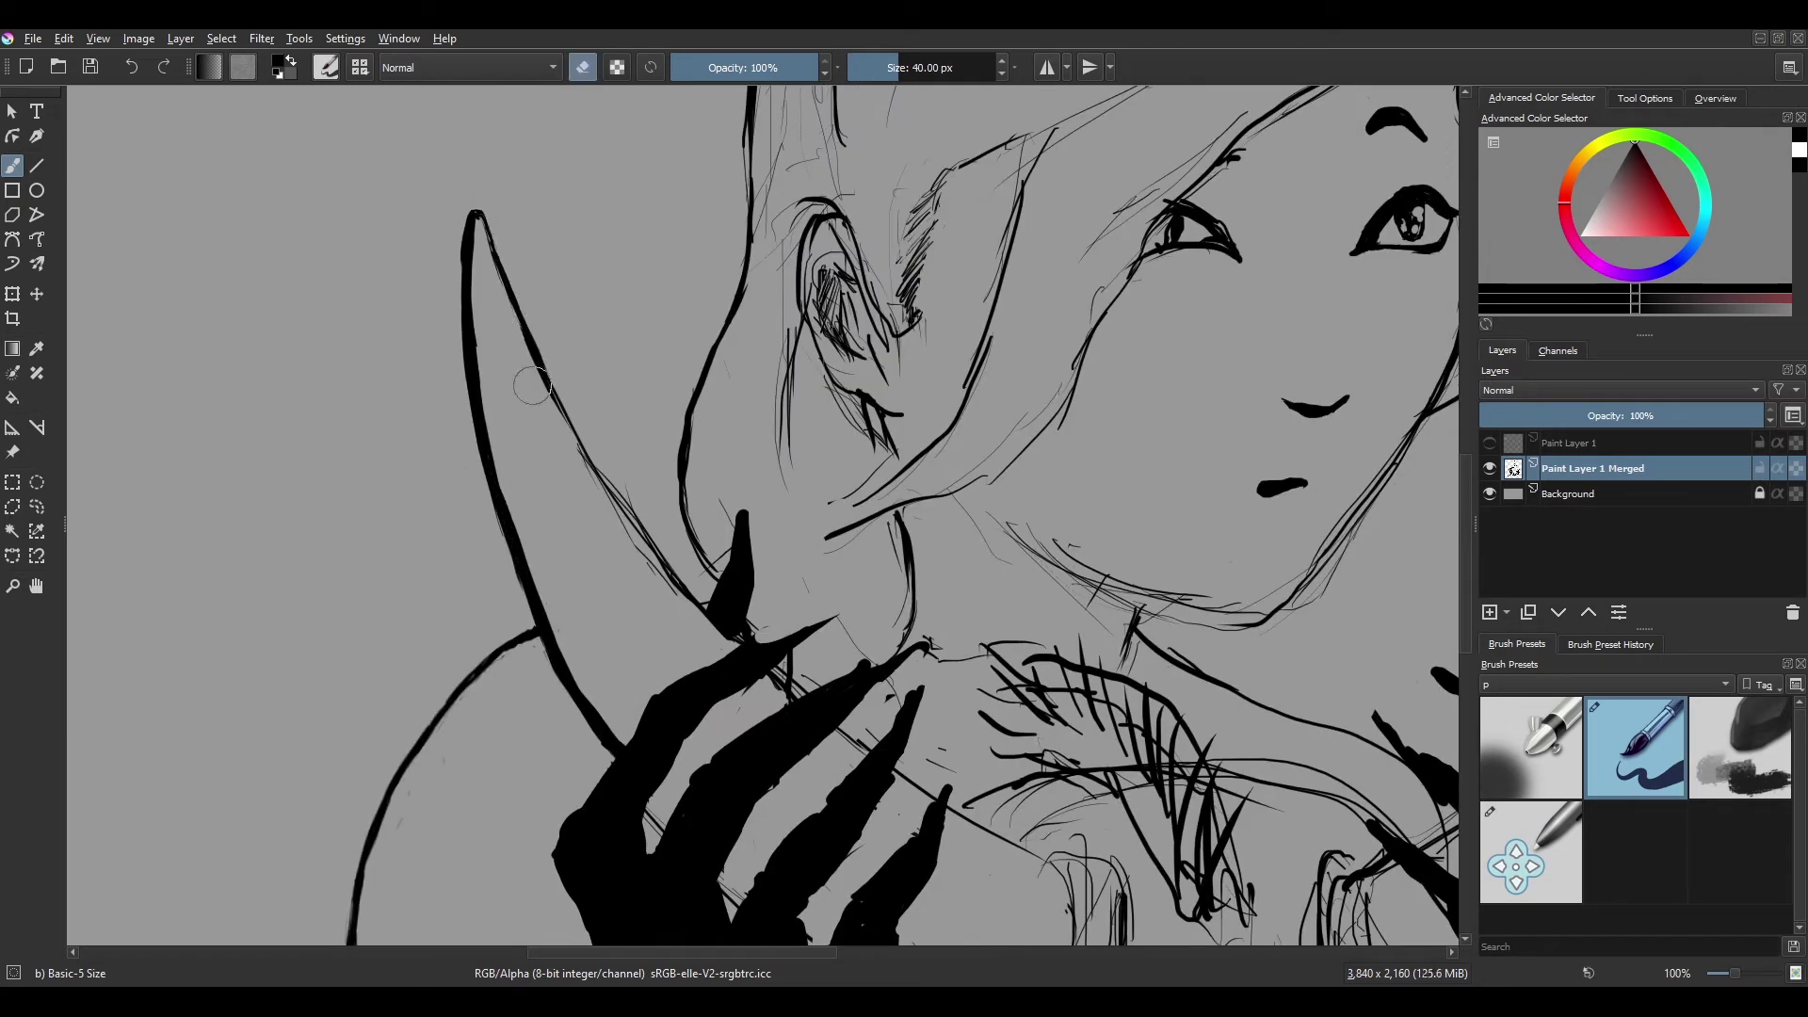
pyautogui.scroll(-5, 433, 613)
pyautogui.scroll(4, 748, 492)
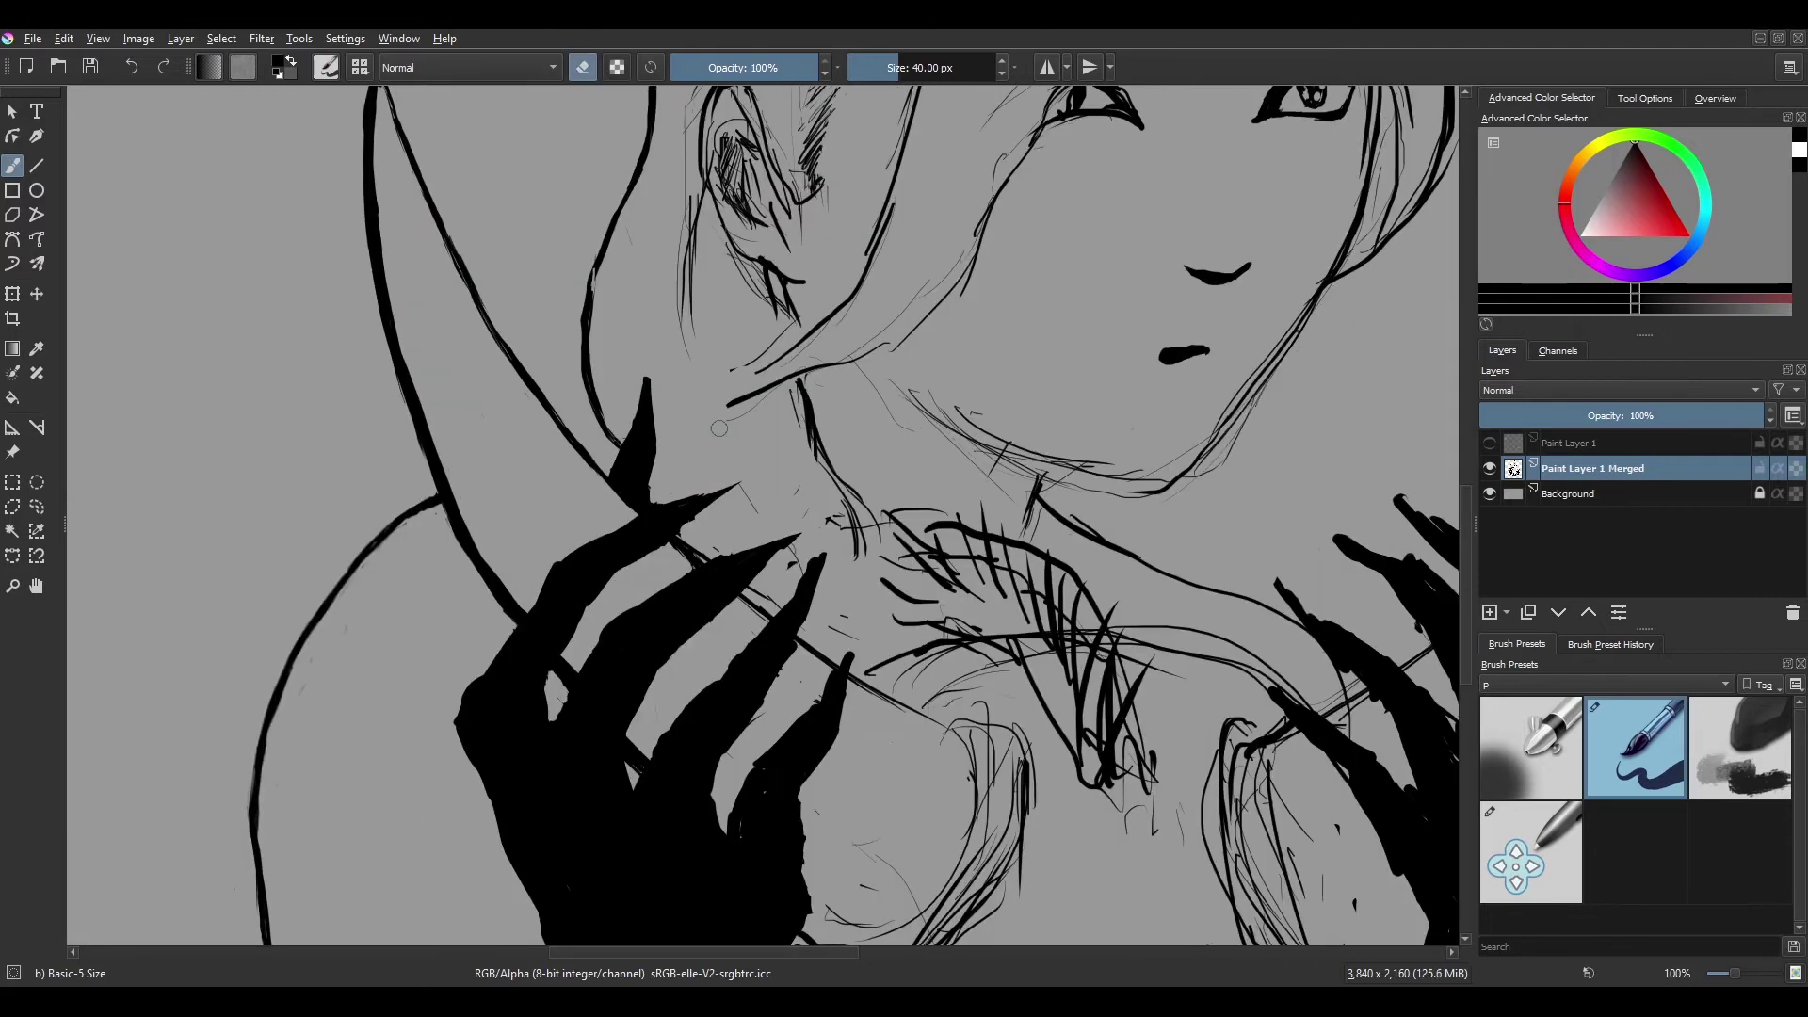
# Redraw the neck line down to the collar and sharpen the fingertips of the left-side hand, erasing stray marks around them.
pyautogui.scroll(5, 719, 429)
pyautogui.scroll(-6, 753, 490)
pyautogui.scroll(-3, 787, 577)
pyautogui.scroll(3, 725, 589)
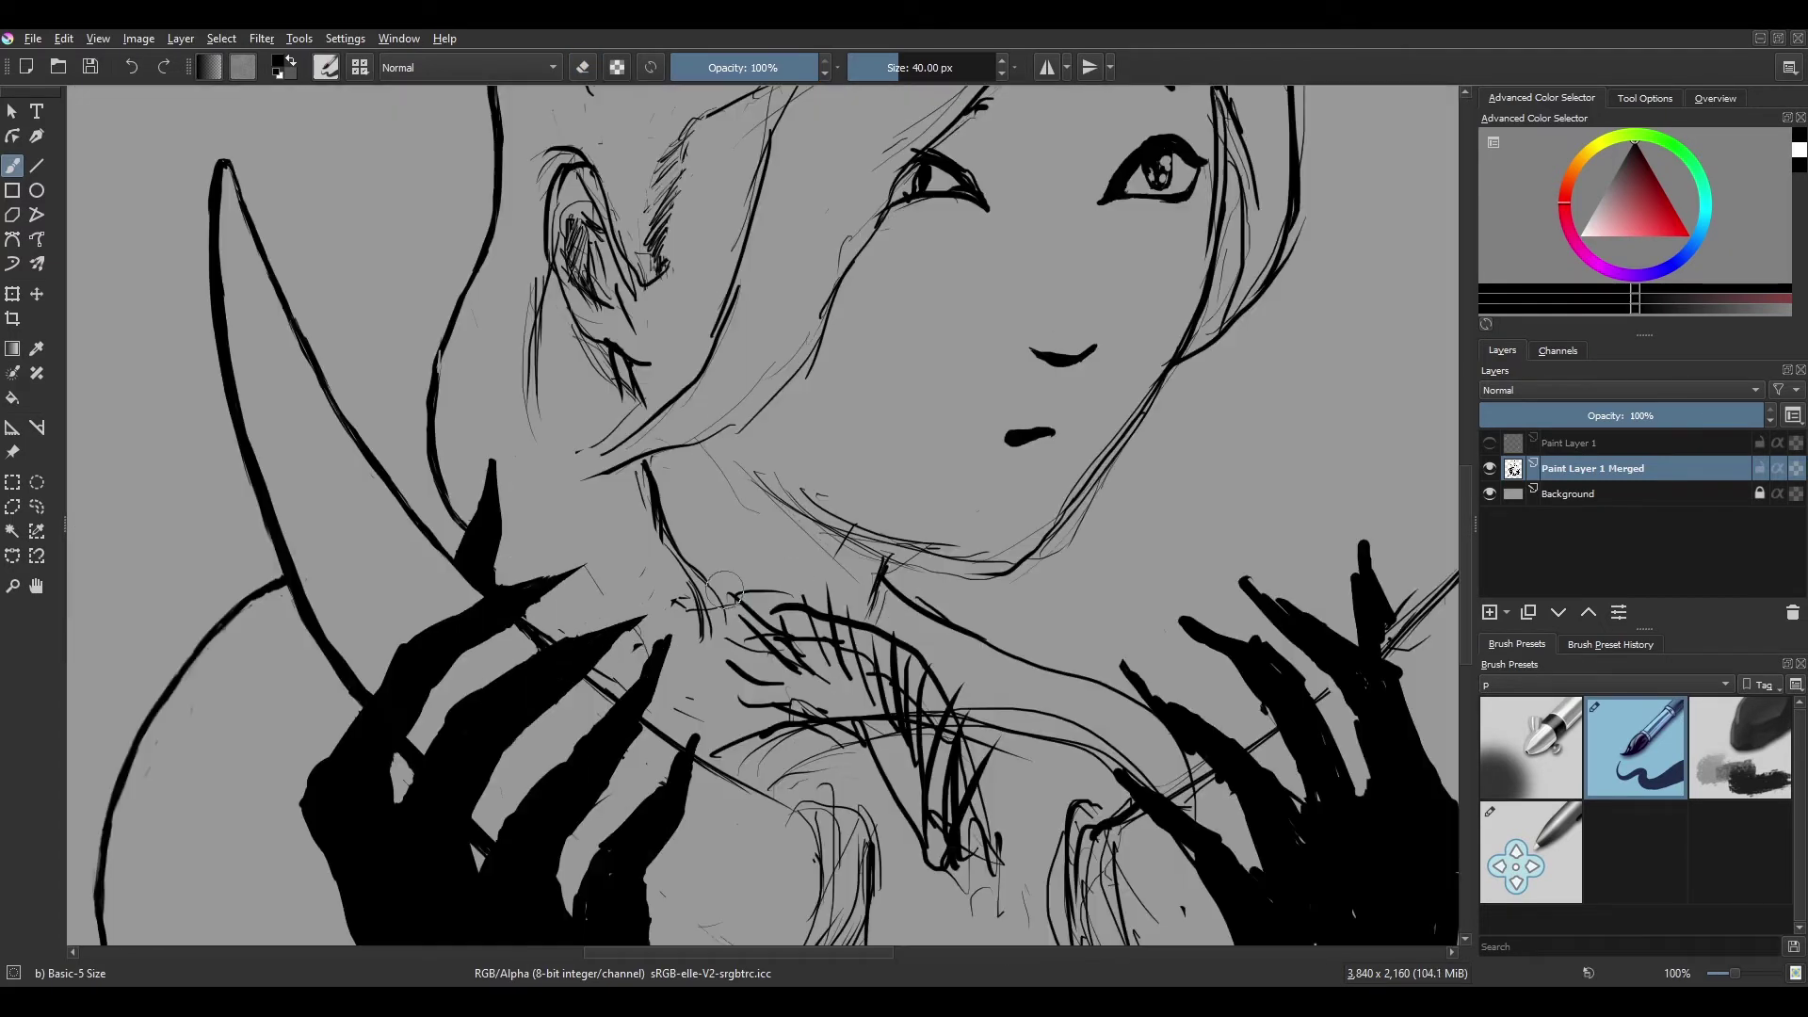
pyautogui.scroll(-2, 636, 546)
pyautogui.press('e')
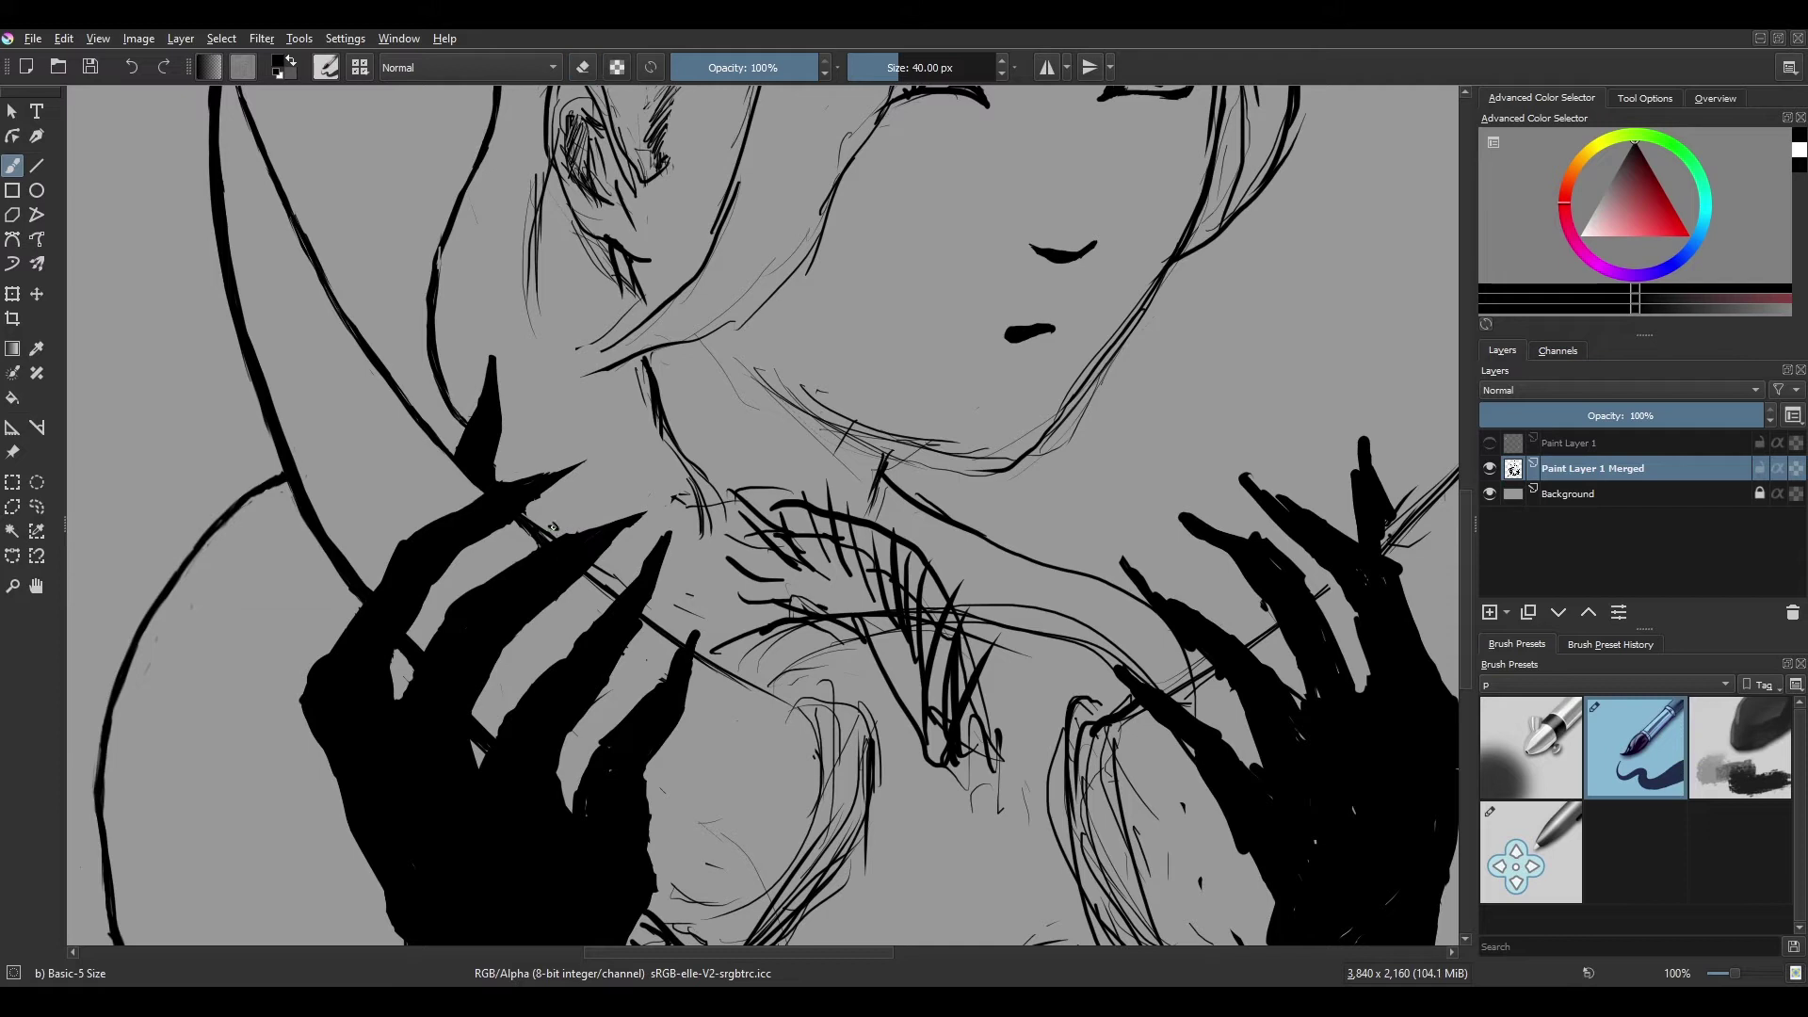
# Draw the outward-flicked end of the front hair lock below the ear and thicken the hair's back outline.
pyautogui.scroll(10, 678, 605)
pyautogui.press('e')
pyautogui.scroll(-2, 678, 606)
pyautogui.press('e')
pyautogui.scroll(-7, 678, 606)
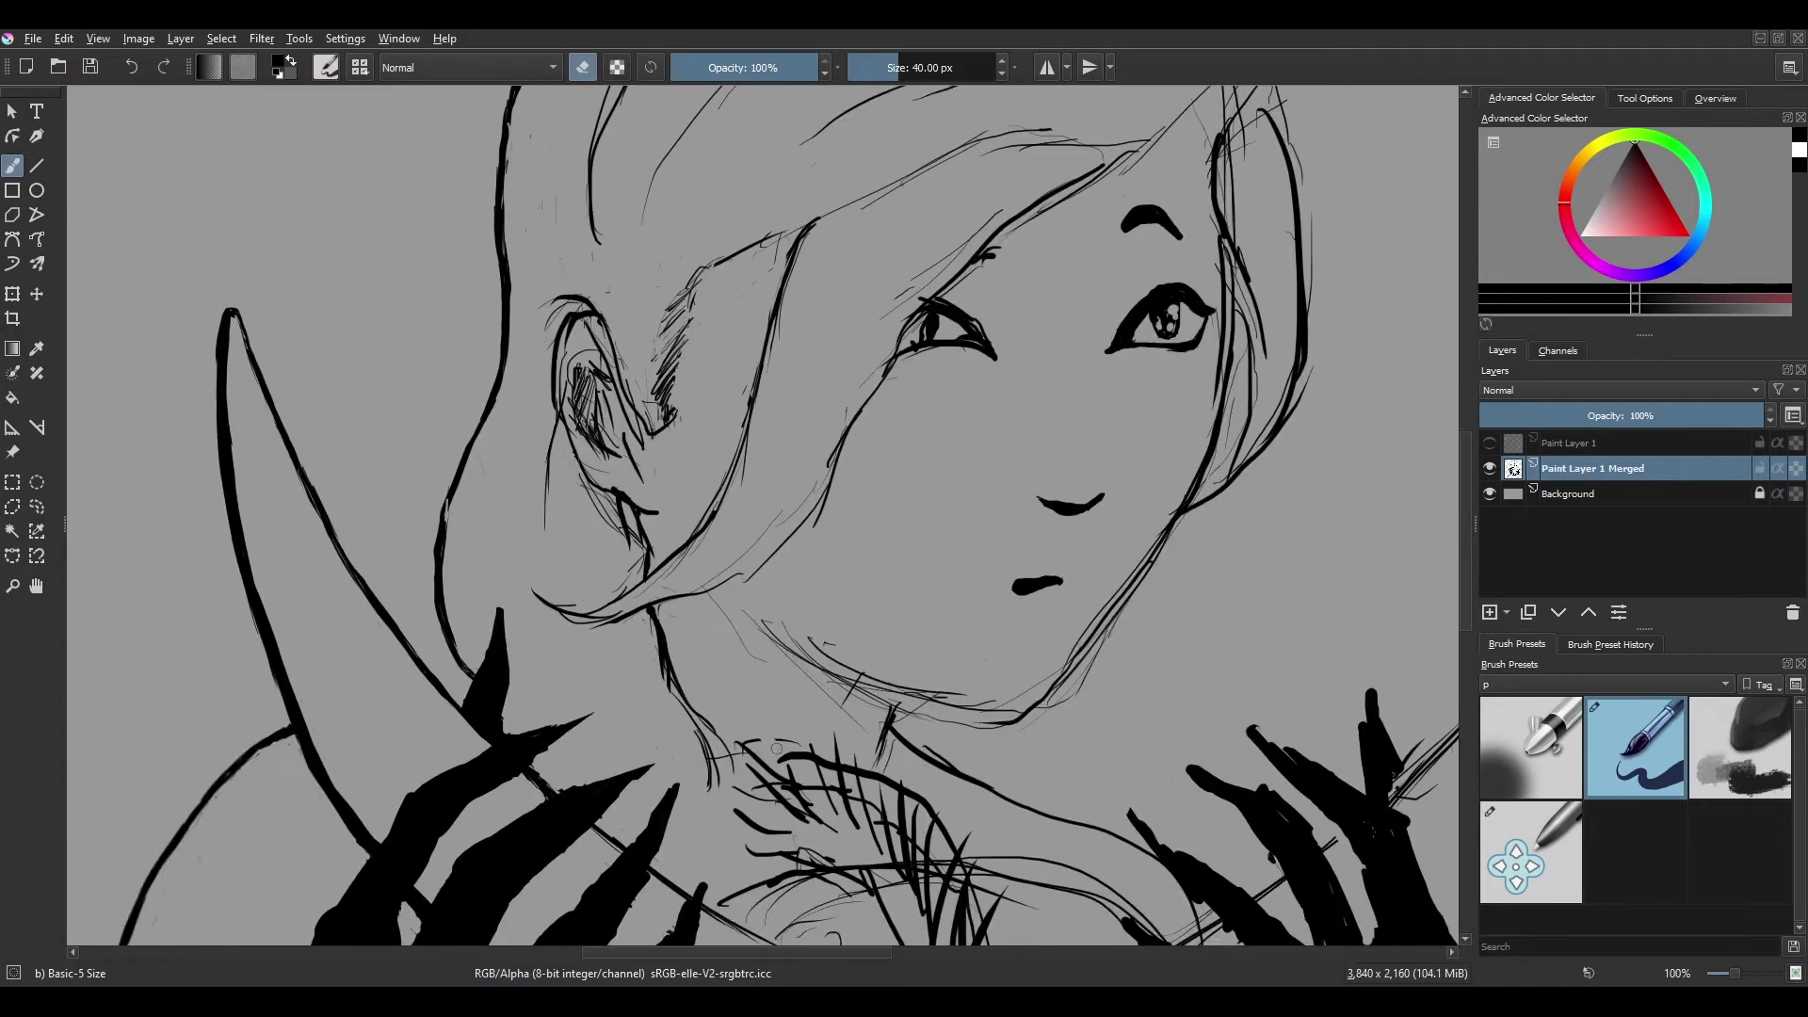
# Erase the scribbled collar sketch below the neck and draw a densely hatched fur tuft tapering down to a point on the chest.
pyautogui.moveTo(899, 725); pyautogui.dragTo(885, 810)
pyautogui.press('e')
pyautogui.moveTo(853, 649); pyautogui.dragTo(861, 782)
pyautogui.moveTo(843, 556); pyautogui.dragTo(856, 772)
pyautogui.moveTo(791, 546)
pyautogui.mouseDown()
pyautogui.moveTo(819, 697)
pyautogui.moveTo(716, 650)
pyautogui.moveTo(753, 697)
pyautogui.mouseUp()
pyautogui.moveTo(801, 627); pyautogui.dragTo(880, 776)
pyautogui.moveTo(795, 576); pyautogui.dragTo(814, 678)
pyautogui.scroll(-5, 872, 703)
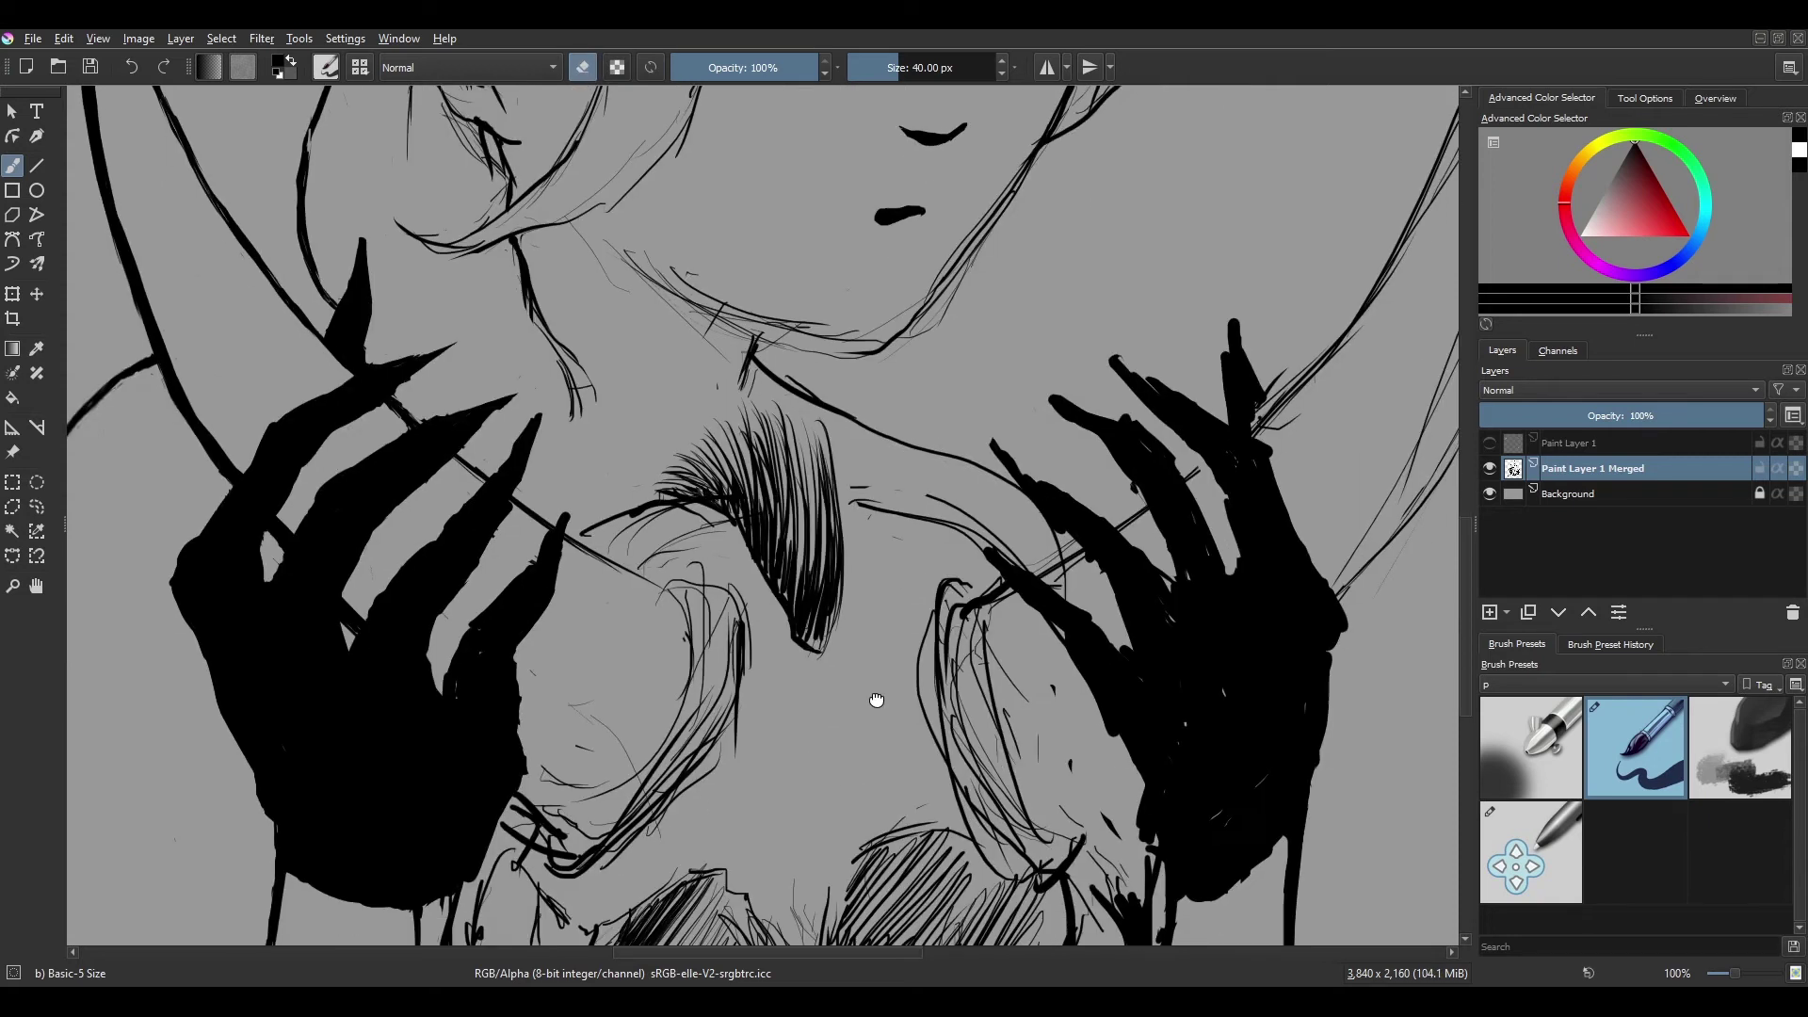
# Hatch the two rounded cups of the chest armour with diagonal strokes on both sides of the small diamond.
pyautogui.scroll(-3, 872, 703)
pyautogui.scroll(3, 915, 519)
pyautogui.press('e')
pyautogui.moveTo(904, 565)
pyautogui.mouseDown()
pyautogui.moveTo(876, 659)
pyautogui.moveTo(941, 673)
pyautogui.moveTo(791, 801)
pyautogui.mouseUp()
pyautogui.press('e')
pyautogui.scroll(3, 915, 518)
pyautogui.moveTo(753, 729); pyautogui.dragTo(711, 866)
pyautogui.moveTo(734, 838); pyautogui.dragTo(768, 904)
pyautogui.moveTo(1102, 664); pyautogui.dragTo(970, 767)
pyautogui.moveTo(1172, 706); pyautogui.dragTo(1111, 843)
pyautogui.moveTo(994, 772); pyautogui.dragTo(942, 847)
pyautogui.moveTo(753, 883); pyautogui.dragTo(715, 923)
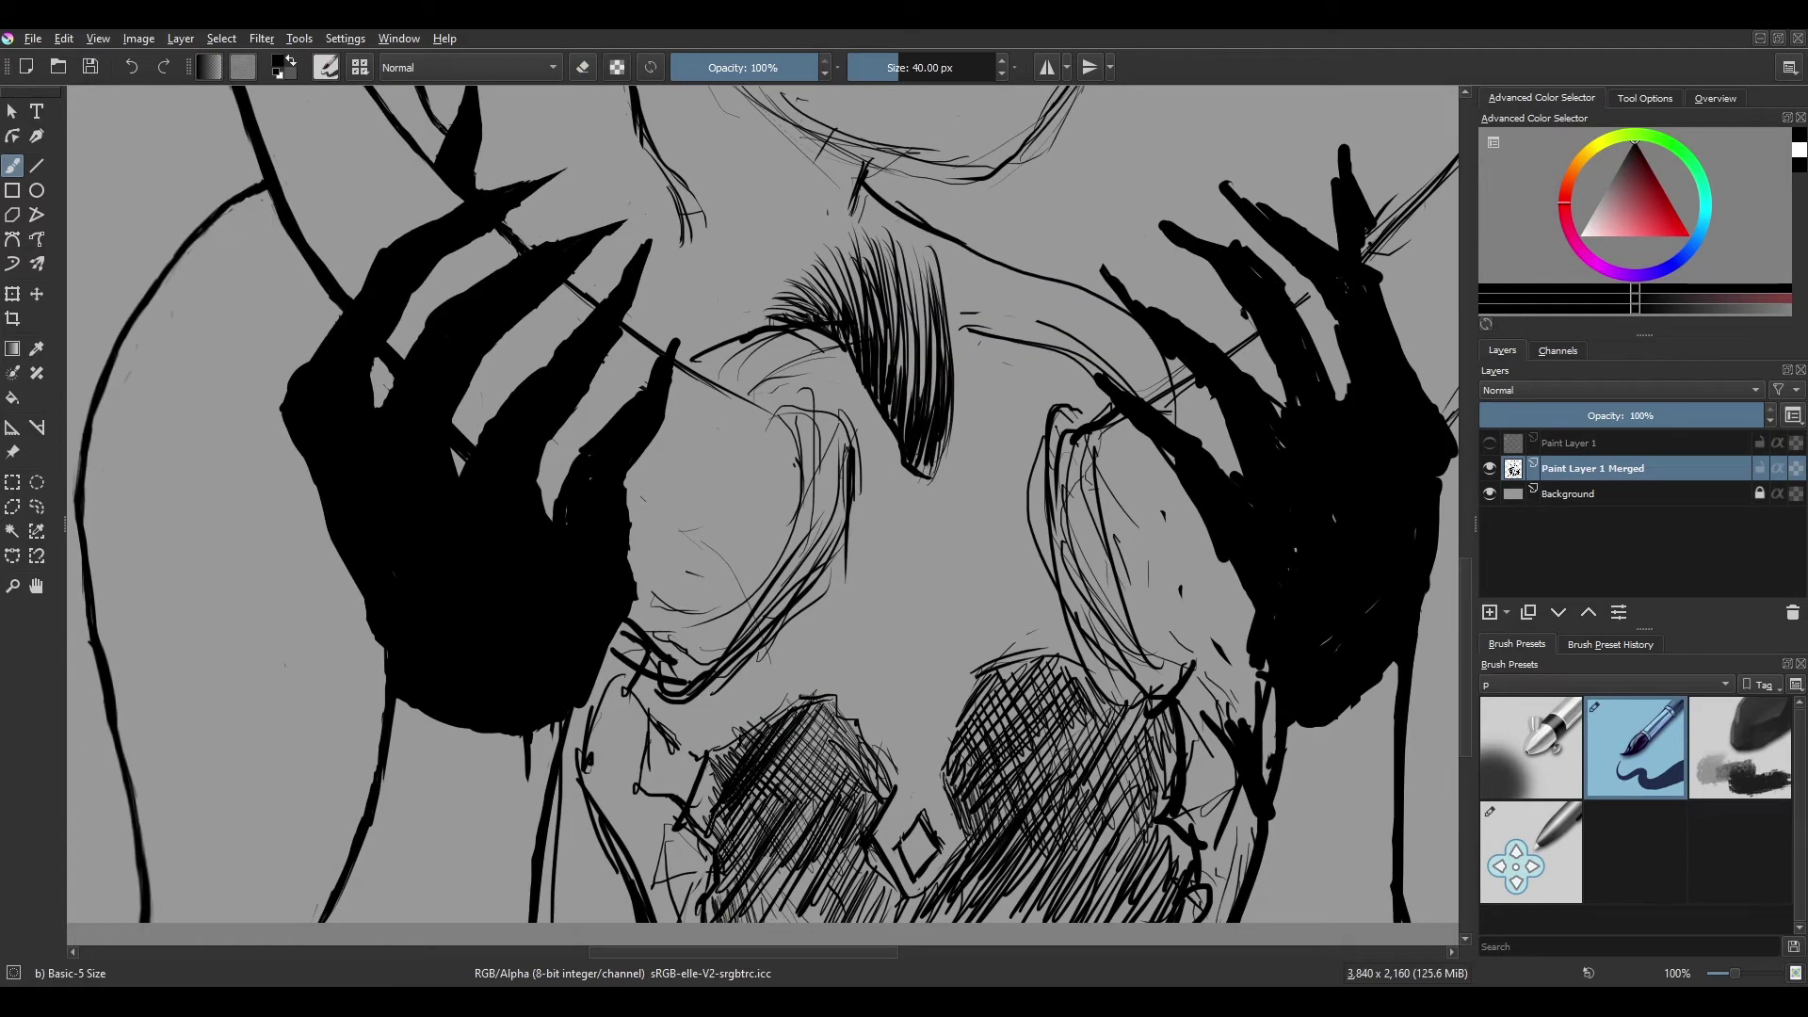
# Cross-hatch both chest armour cups with more dense strokes to darken them.
pyautogui.moveTo(890, 840); pyautogui.dragTo(758, 923)
pyautogui.moveTo(988, 862); pyautogui.dragTo(885, 922)
pyautogui.moveTo(1093, 835); pyautogui.dragTo(988, 923)
pyautogui.moveTo(1163, 763); pyautogui.dragTo(1106, 918)
pyautogui.moveTo(862, 715); pyautogui.dragTo(772, 819)
pyautogui.moveTo(782, 744)
pyautogui.mouseDown()
pyautogui.moveTo(754, 791)
pyautogui.moveTo(692, 819)
pyautogui.mouseUp()
pyautogui.moveTo(843, 714)
pyautogui.mouseDown()
pyautogui.moveTo(706, 805)
pyautogui.moveTo(763, 782)
pyautogui.mouseUp()
pyautogui.moveTo(867, 754); pyautogui.dragTo(715, 914)
pyautogui.moveTo(1027, 669); pyautogui.dragTo(970, 734)
pyautogui.moveTo(1078, 659); pyautogui.dragTo(942, 776)
pyautogui.moveTo(1083, 711); pyautogui.dragTo(989, 796)
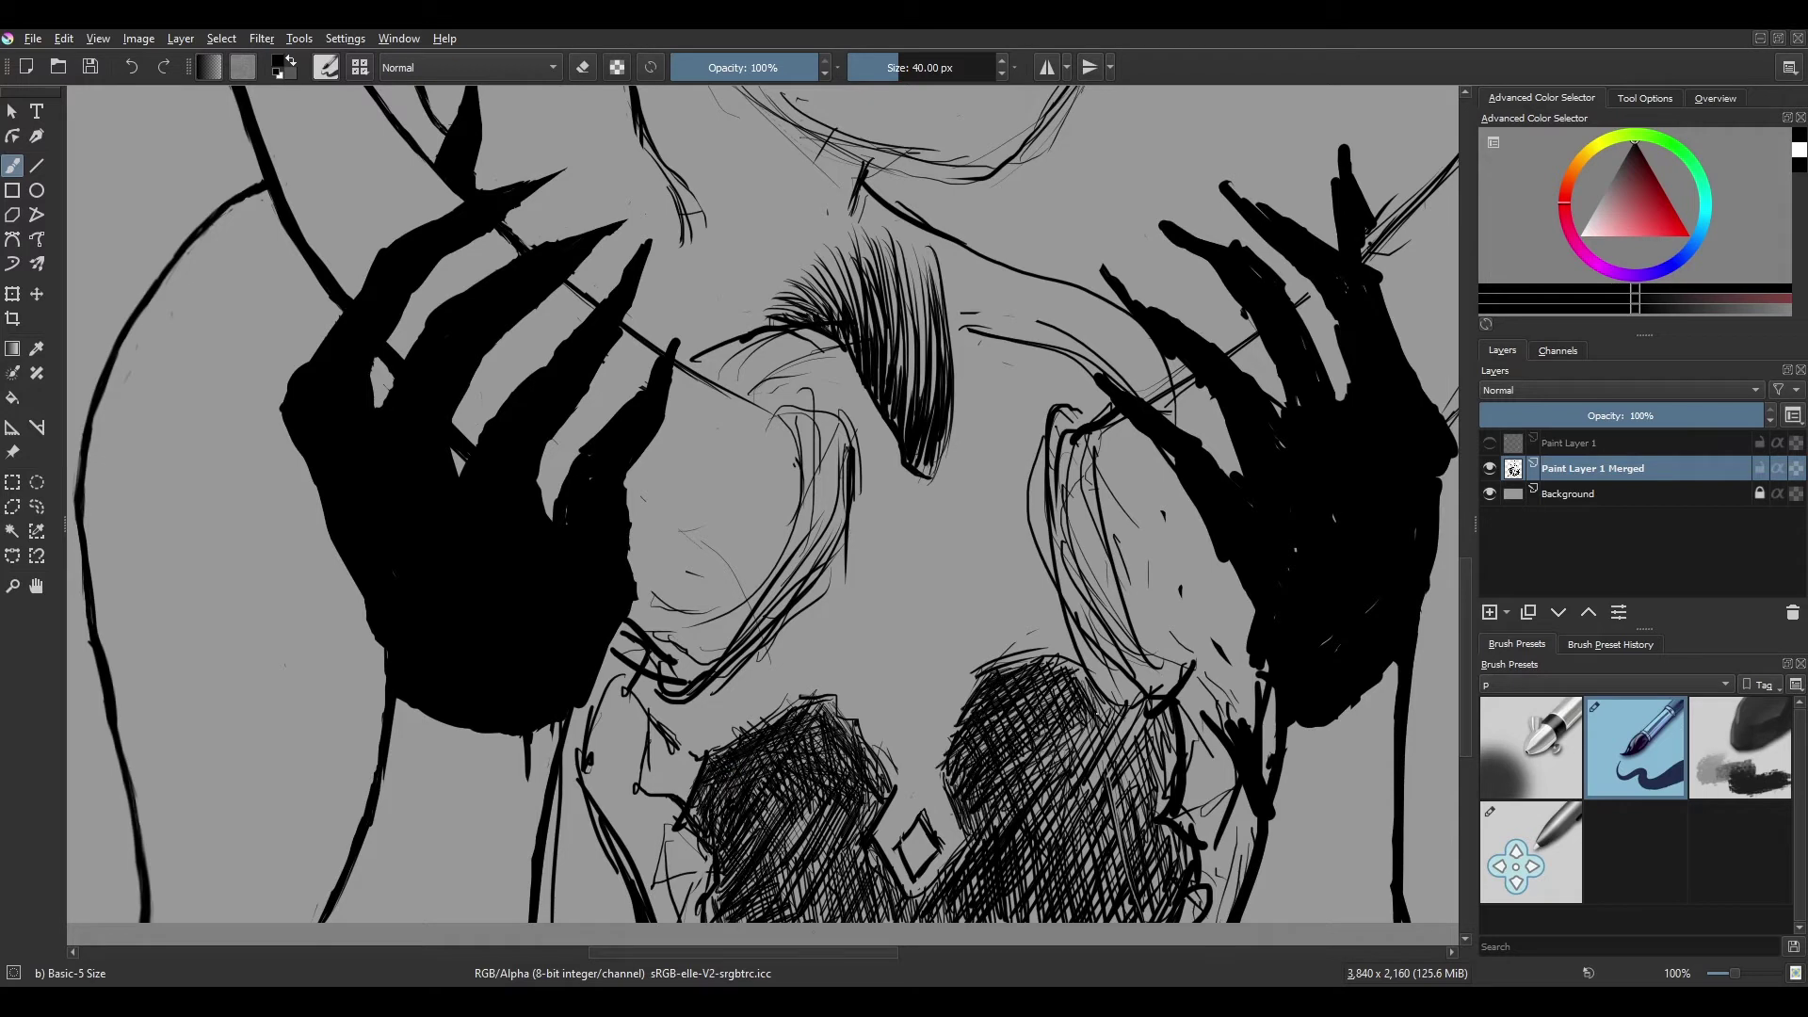
# Fill the remaining light areas of the right-side cup and round off the top edge of the left-side cup.
pyautogui.moveTo(1177, 708); pyautogui.dragTo(1111, 817)
pyautogui.moveTo(1107, 682); pyautogui.dragTo(1081, 742)
pyautogui.moveTo(852, 701)
pyautogui.mouseDown()
pyautogui.moveTo(721, 753)
pyautogui.moveTo(848, 702)
pyautogui.mouseUp()
pyautogui.moveTo(828, 706); pyautogui.dragTo(880, 767)
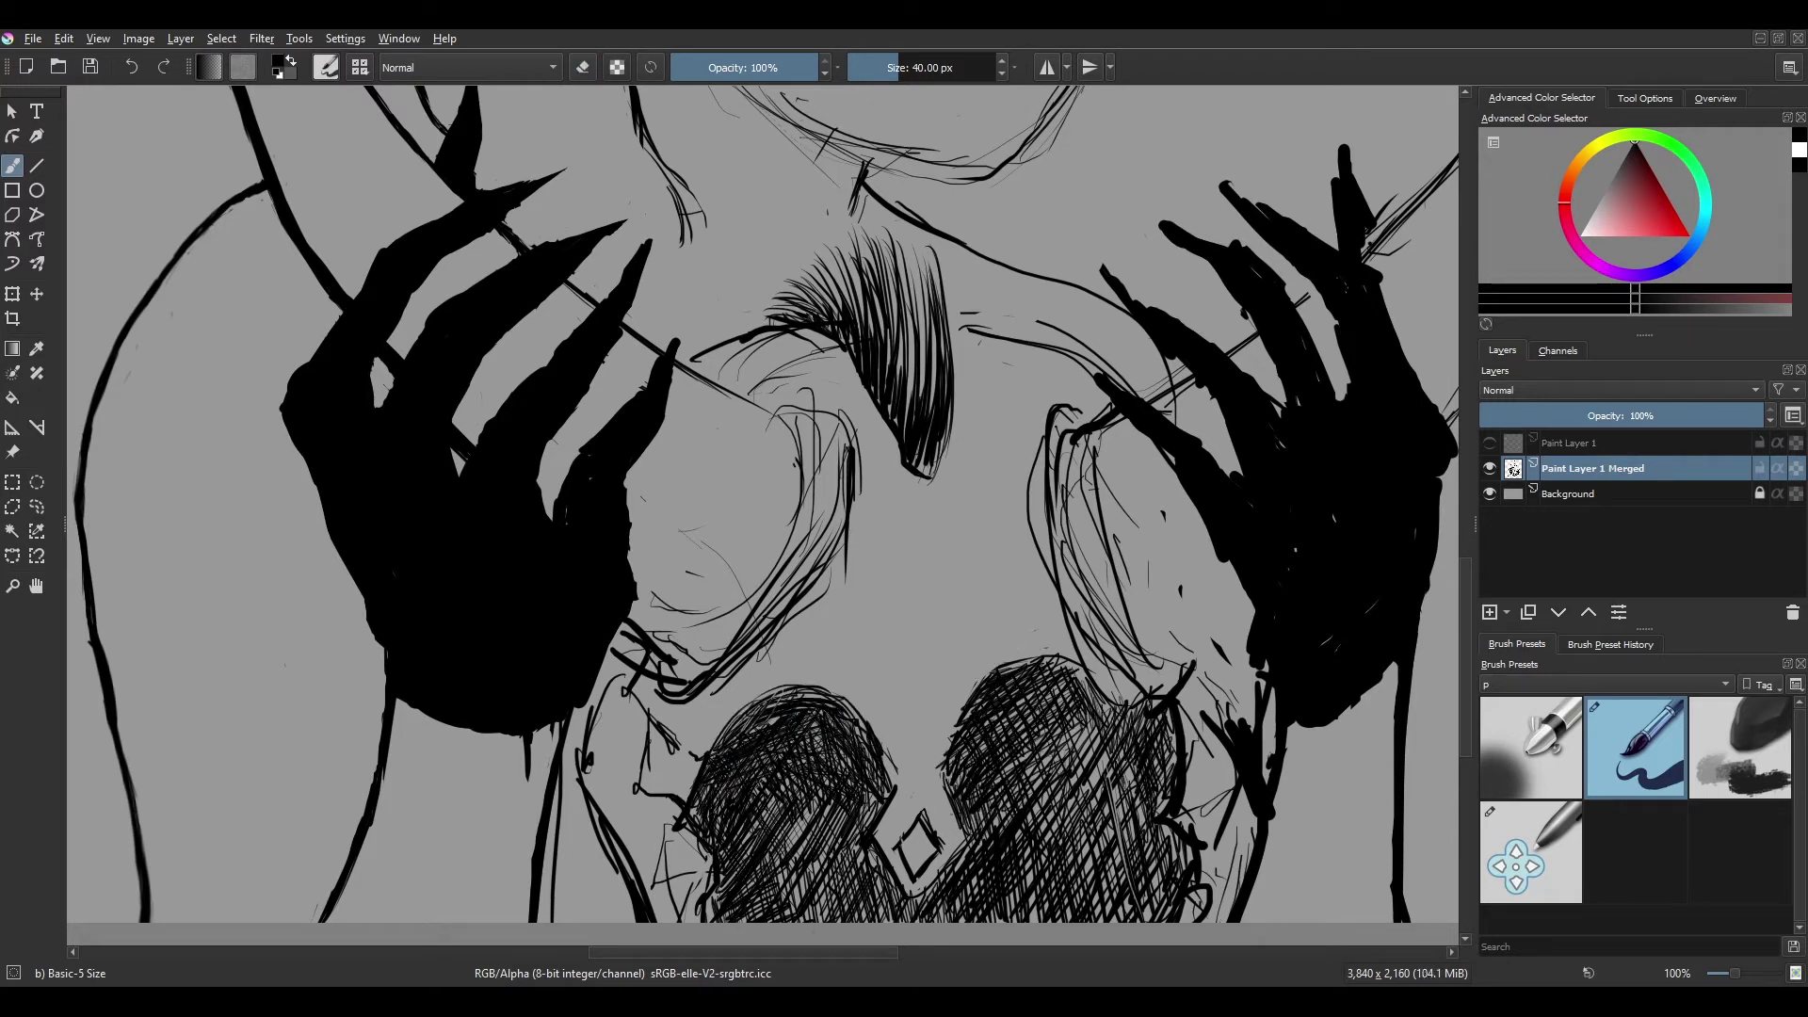
pyautogui.moveTo(848, 673)
pyautogui.mouseDown()
pyautogui.moveTo(697, 768)
pyautogui.moveTo(744, 763)
pyautogui.mouseUp()
pyautogui.press('-')
# Erase the doubled sketch lines of the chest plate beside the left-side hand and redraw it as one clean curve.
pyautogui.moveTo(706, 687)
pyautogui.mouseDown()
pyautogui.moveTo(641, 791)
pyautogui.moveTo(621, 716)
pyautogui.mouseUp()
pyautogui.press('e')
pyautogui.moveTo(696, 626); pyautogui.dragTo(602, 678)
pyautogui.press('+')
pyautogui.moveTo(809, 462)
pyautogui.mouseDown()
pyautogui.moveTo(754, 594)
pyautogui.moveTo(629, 740)
pyautogui.mouseUp()
pyautogui.press('e')
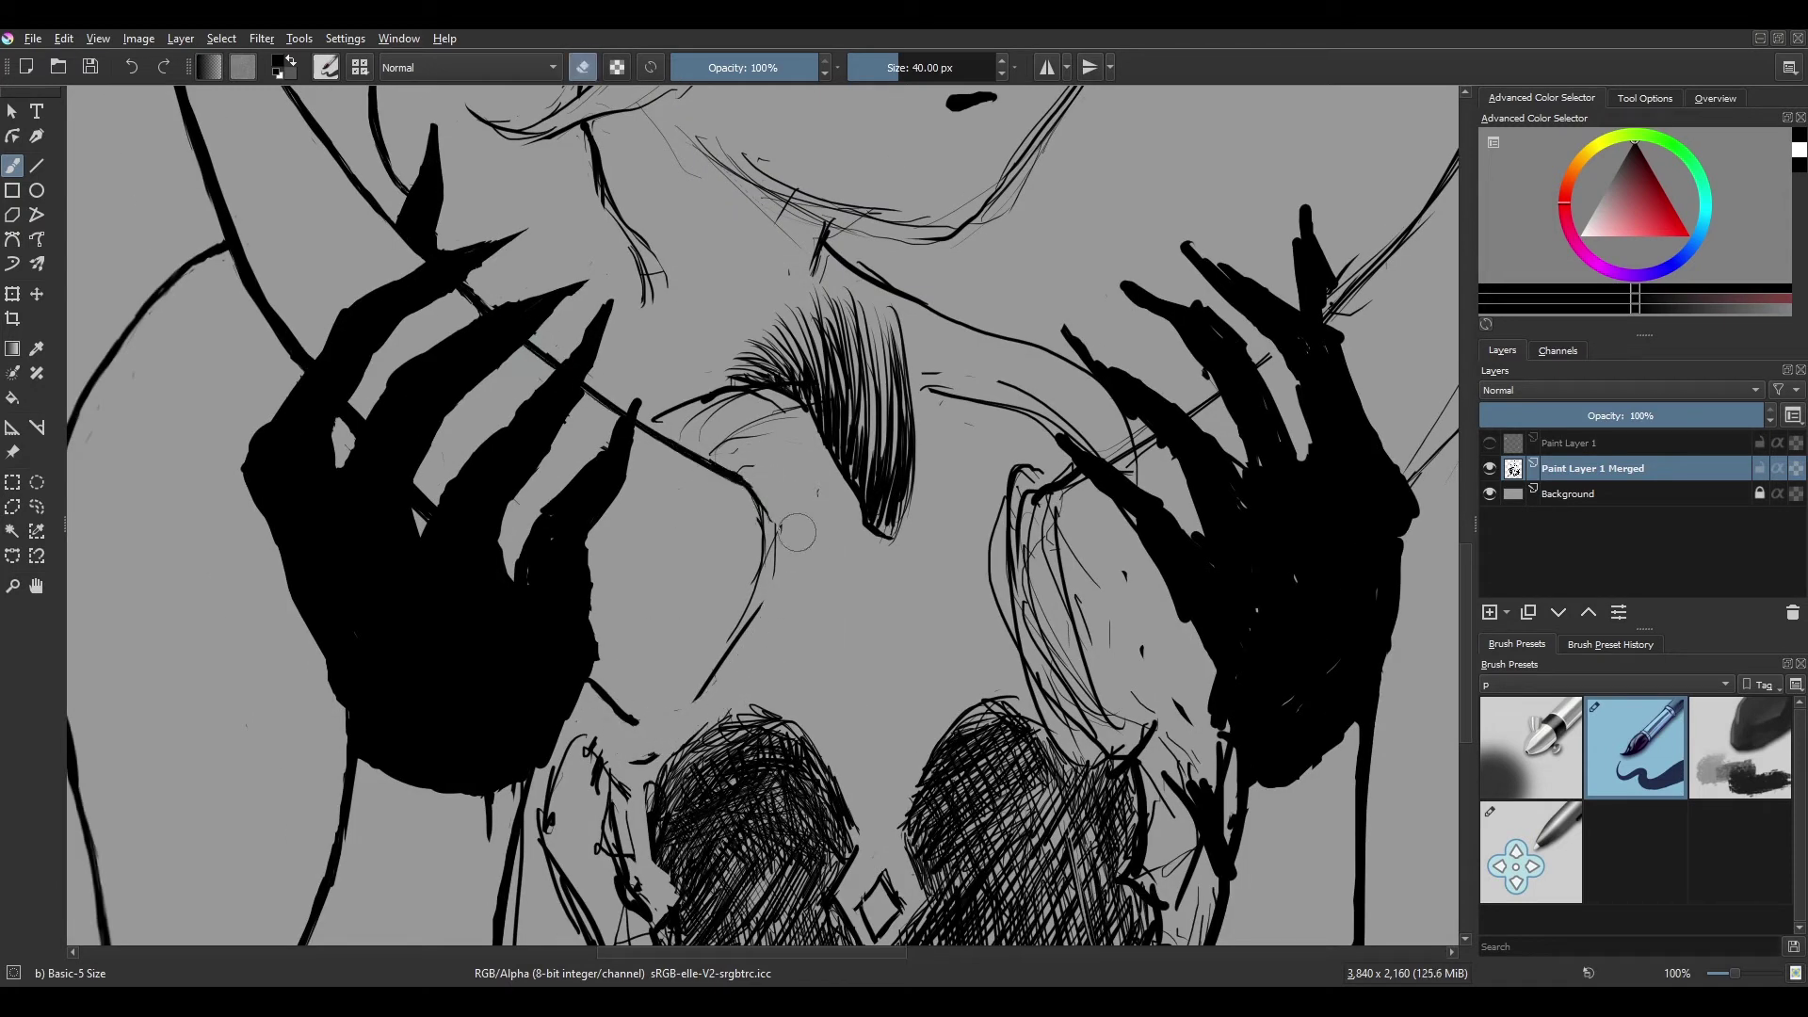
pyautogui.moveTo(789, 542)
pyautogui.mouseDown()
pyautogui.moveTo(734, 692)
pyautogui.moveTo(706, 725)
pyautogui.moveTo(617, 758)
pyautogui.mouseUp()
pyautogui.moveTo(739, 640); pyautogui.dragTo(612, 768)
pyautogui.press('-')
pyautogui.press('-')
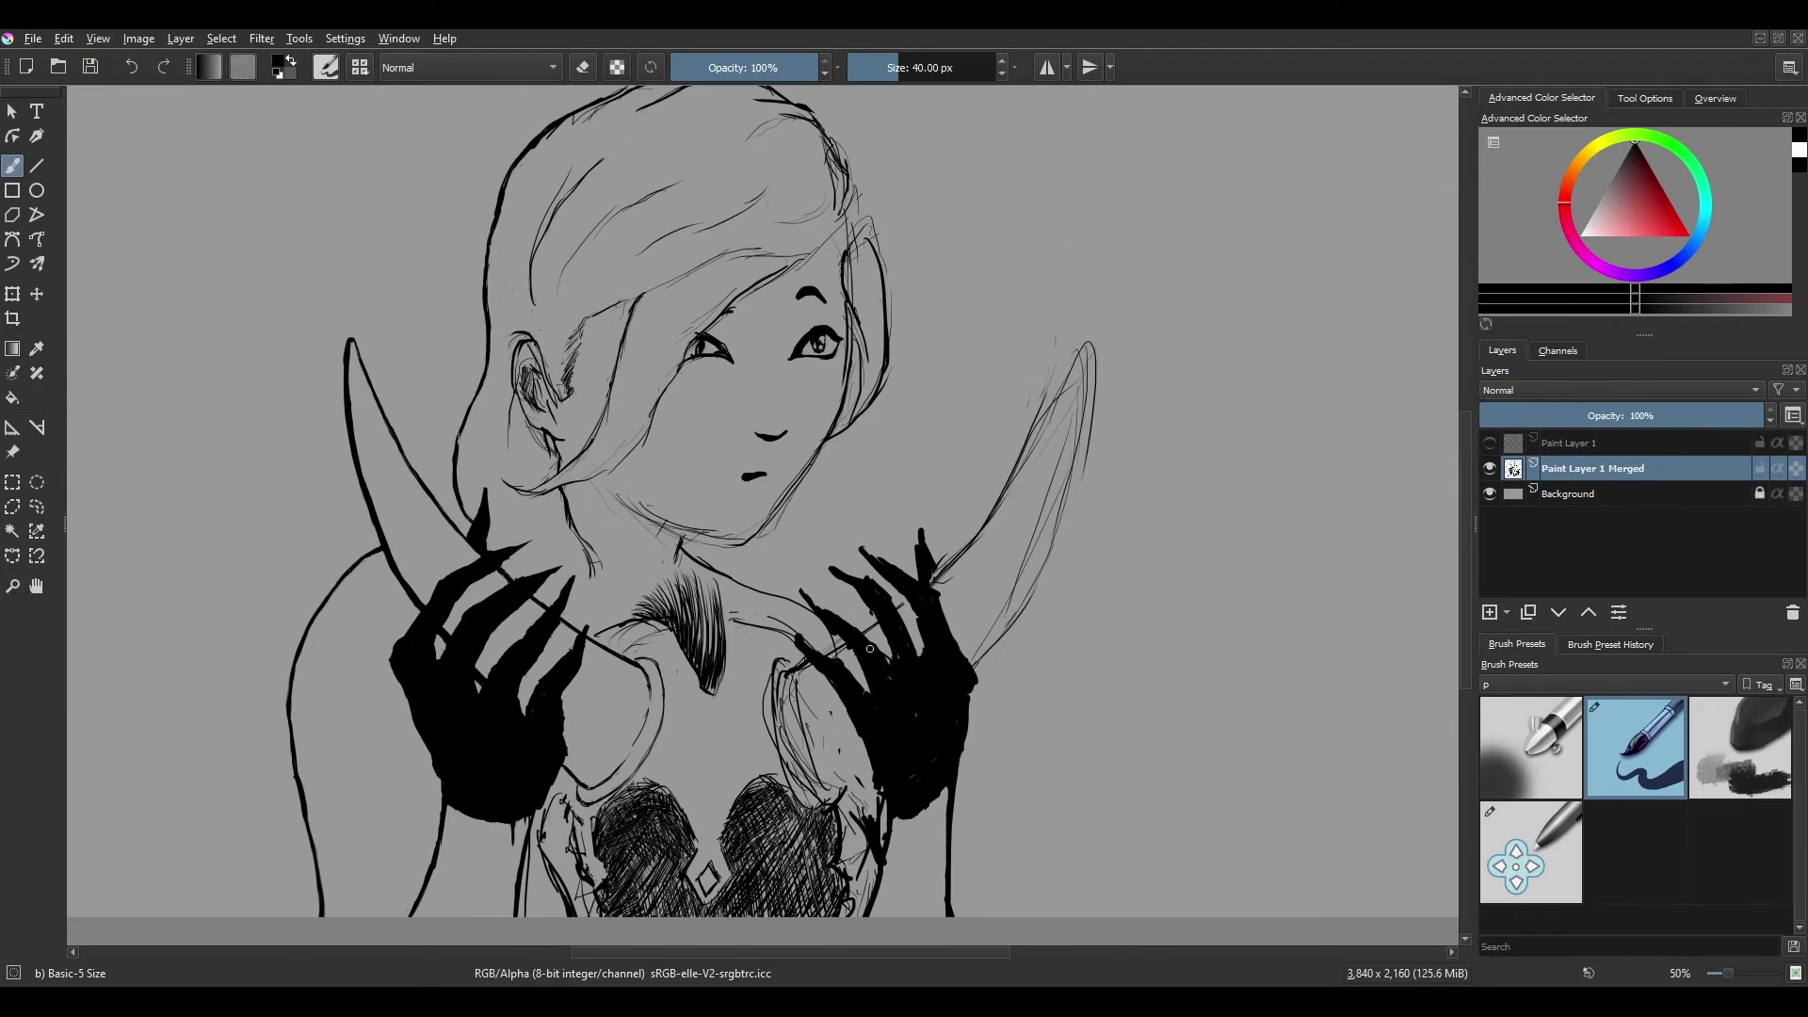
pyautogui.moveTo(673, 565); pyautogui.dragTo(716, 659)
pyautogui.moveTo(617, 565); pyautogui.dragTo(697, 649)
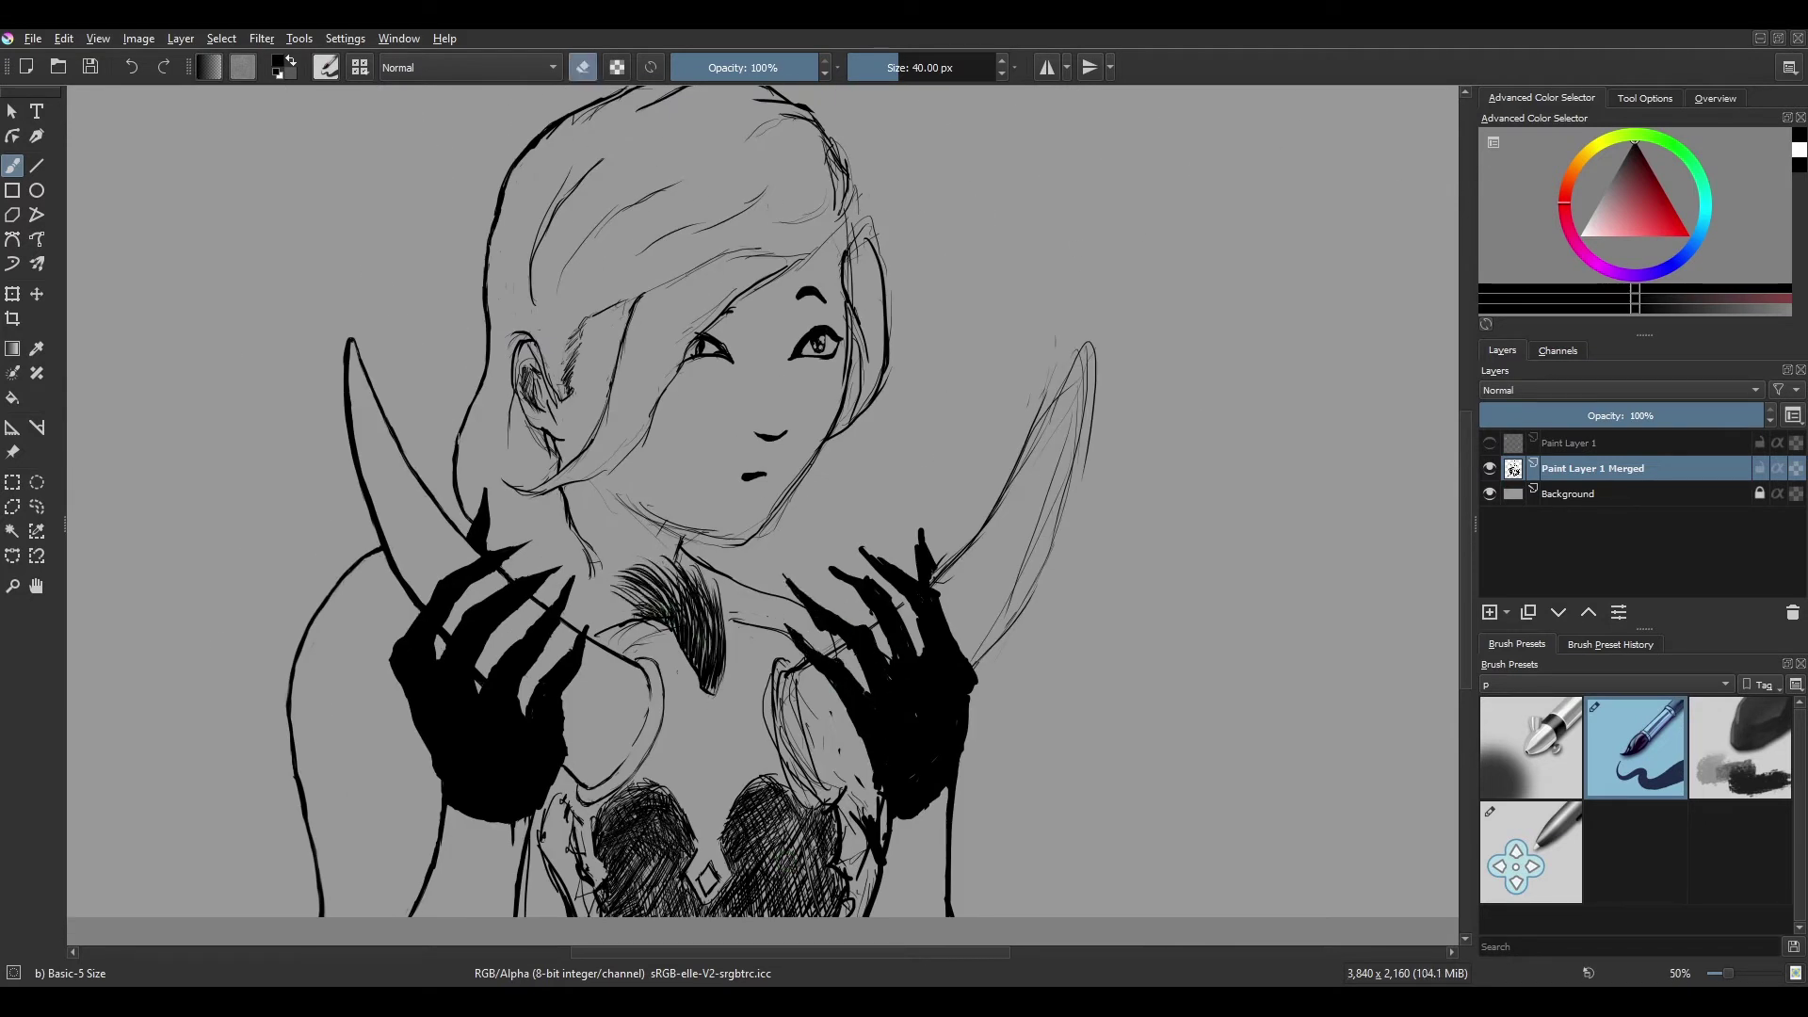
pyautogui.moveTo(711, 579); pyautogui.dragTo(725, 744)
pyautogui.moveTo(593, 598); pyautogui.dragTo(697, 693)
pyautogui.hotkey('ctrl', 'z')
pyautogui.hotkey('ctrl', 'z')
pyautogui.hotkey('ctrl', 'z')
pyautogui.hotkey('ctrl', 'z')
# Rework the chest centrepiece as a narrow plate with a dark centre ridge and a V-shaped point.
pyautogui.press('e')
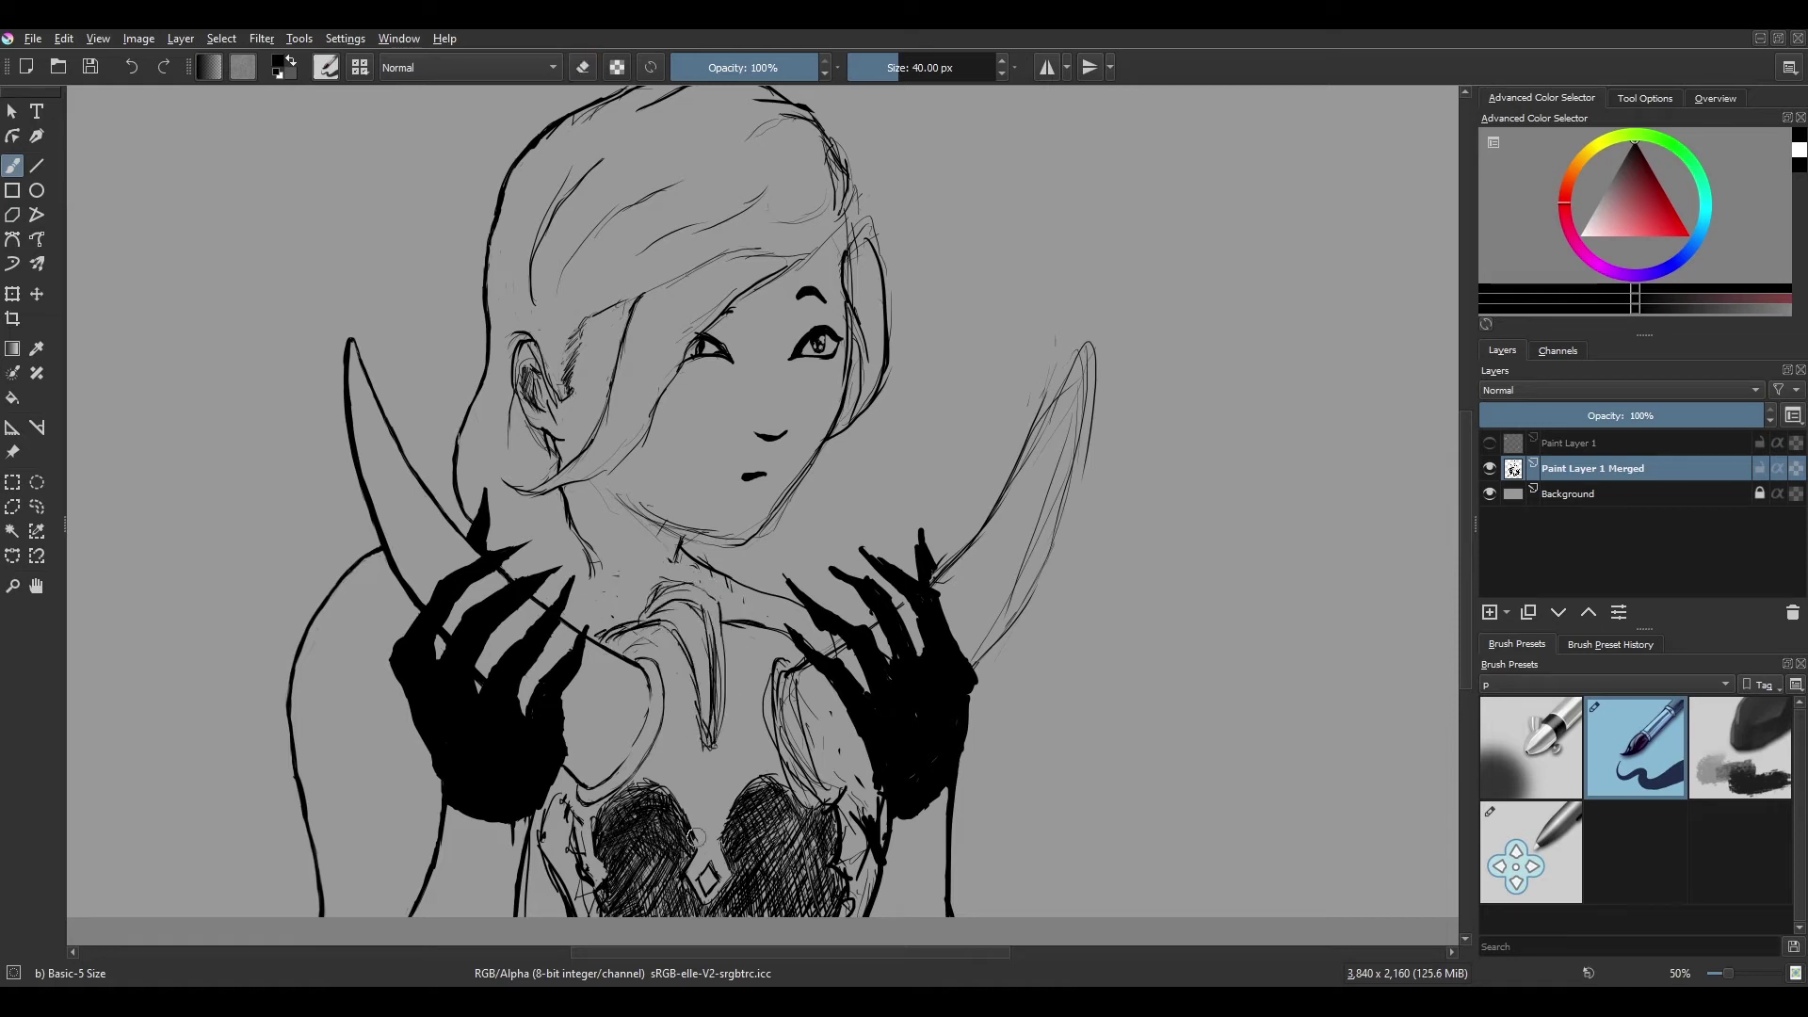
pyautogui.moveTo(713, 607); pyautogui.dragTo(732, 747)
pyautogui.press('e')
pyautogui.scroll(1, 763, 523)
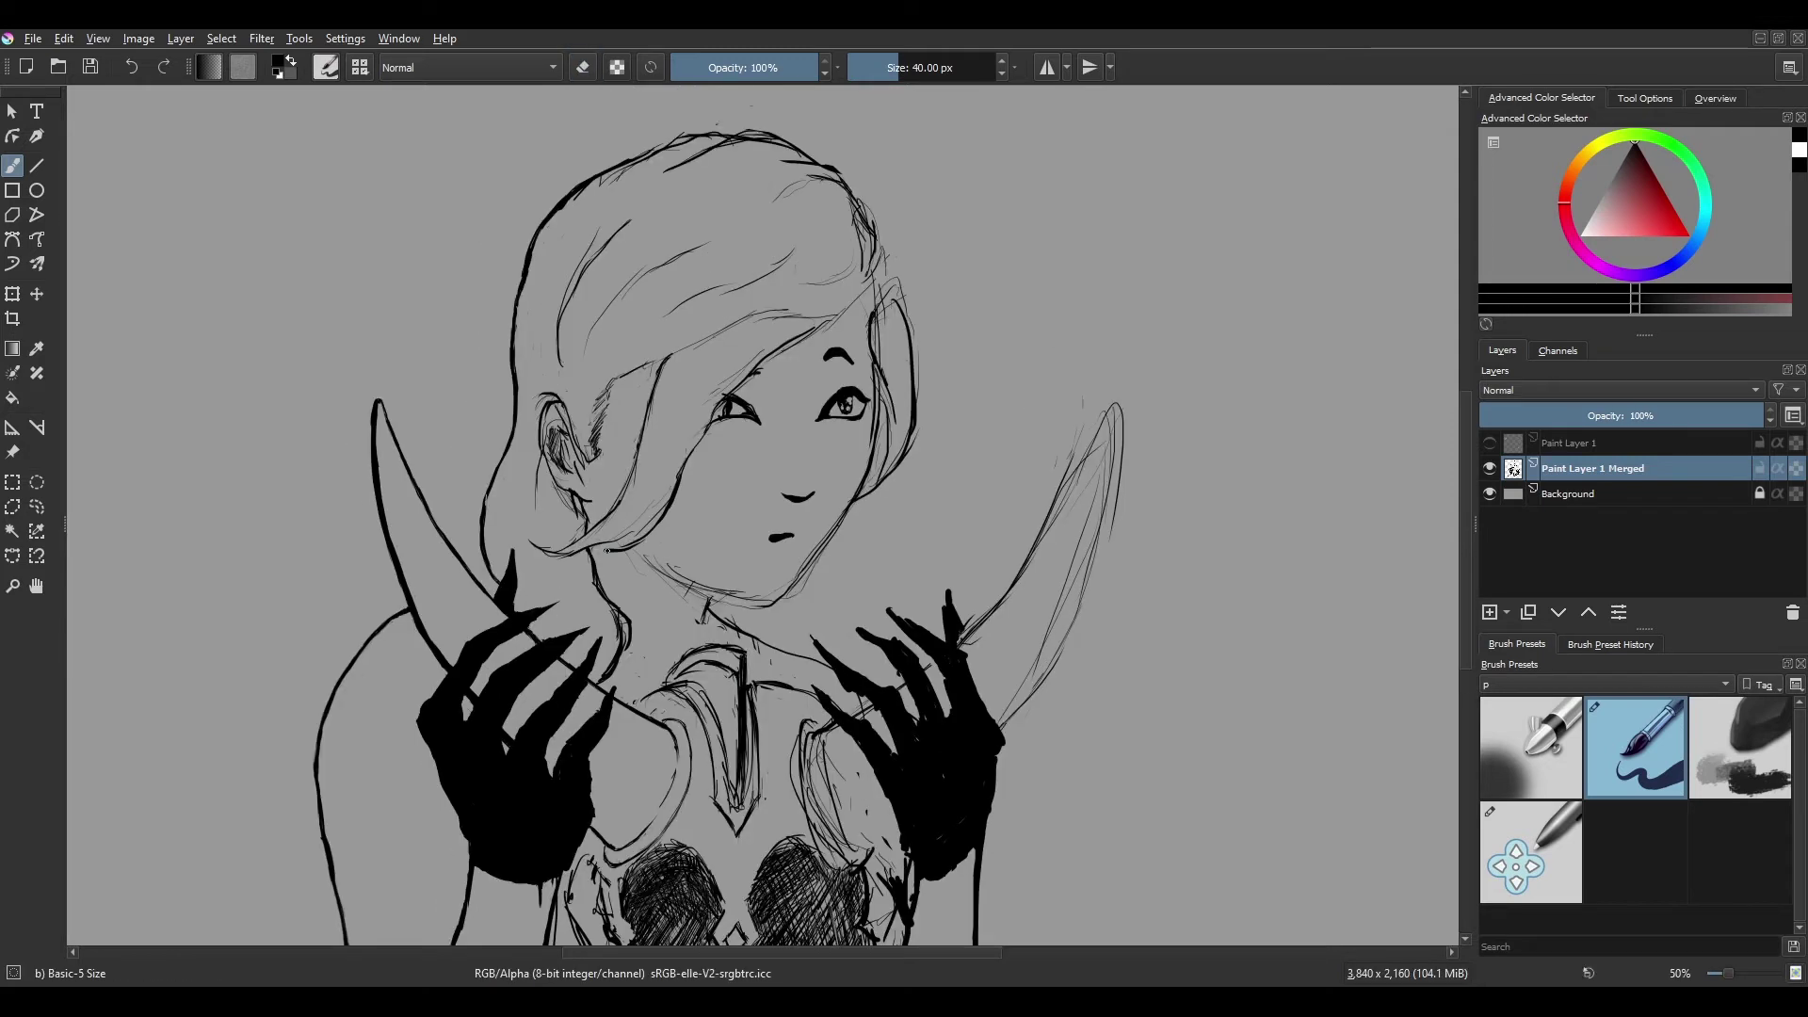
# Ink both edges of the right-side blade, continue its line between the fingers and erase the loose sketch lines.
pyautogui.press('+')
pyautogui.moveTo(926, 486); pyautogui.dragTo(827, 400)
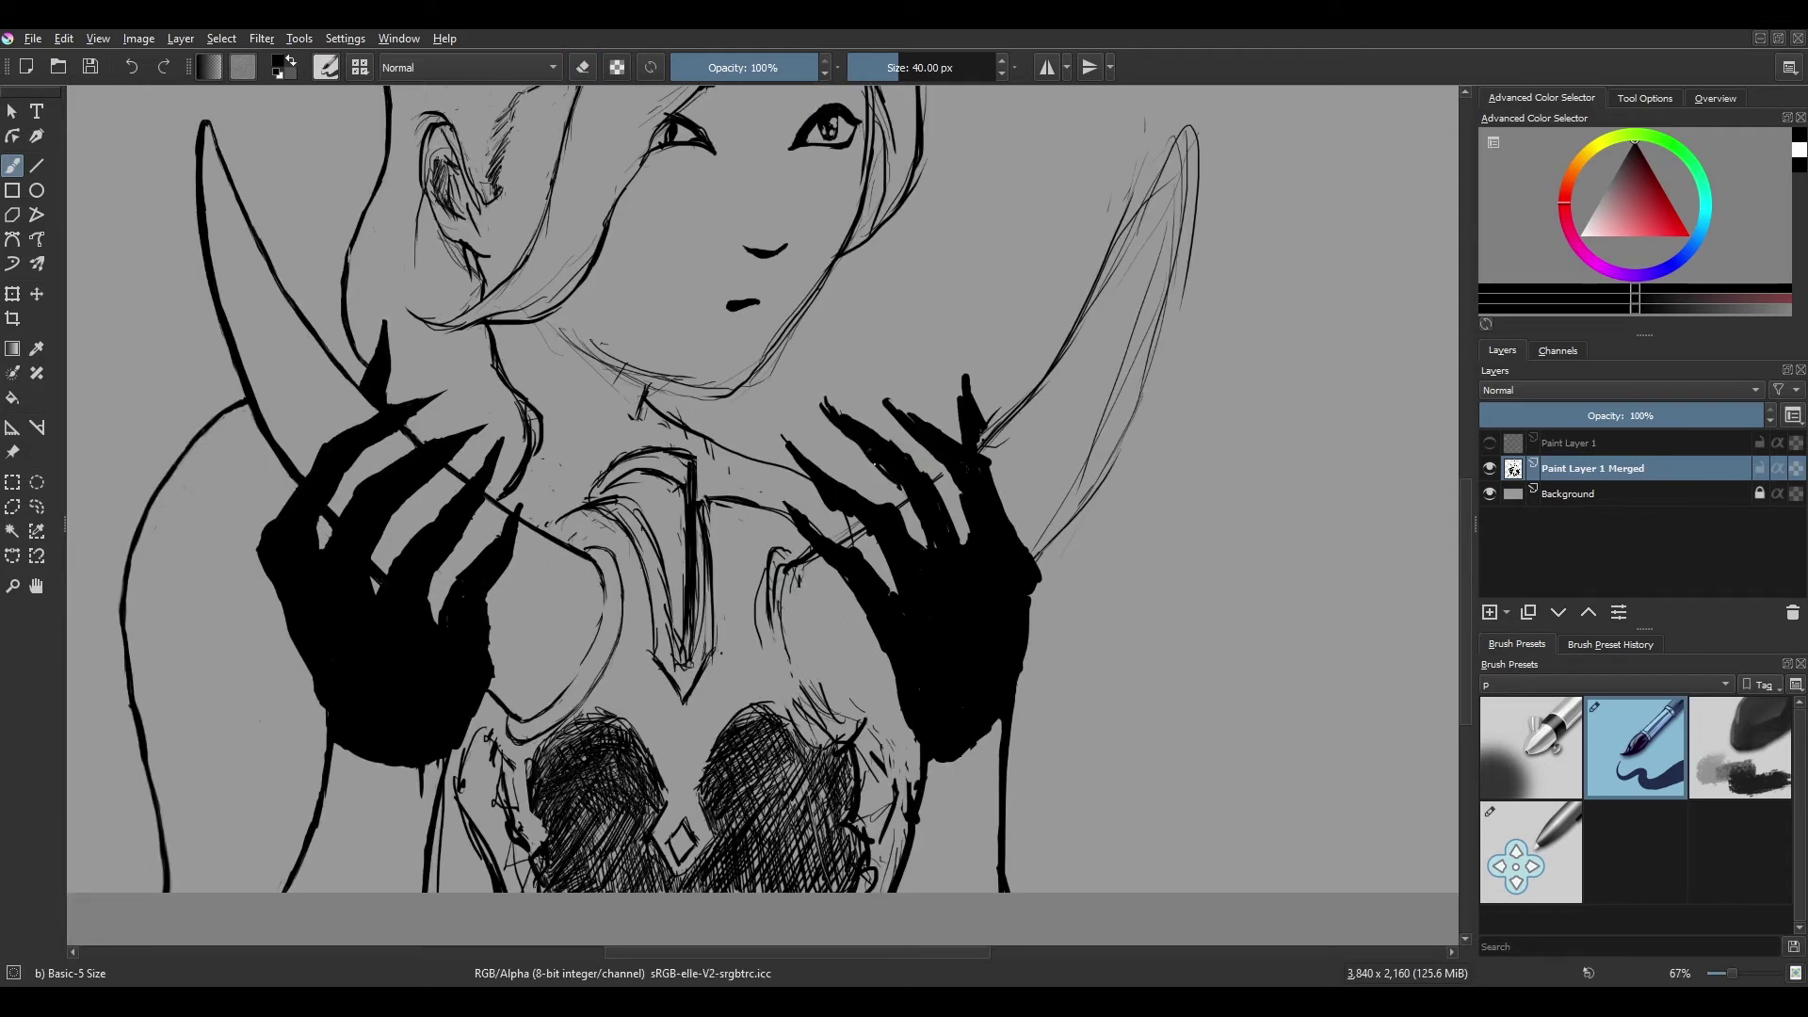
pyautogui.moveTo(983, 425); pyautogui.dragTo(909, 547)
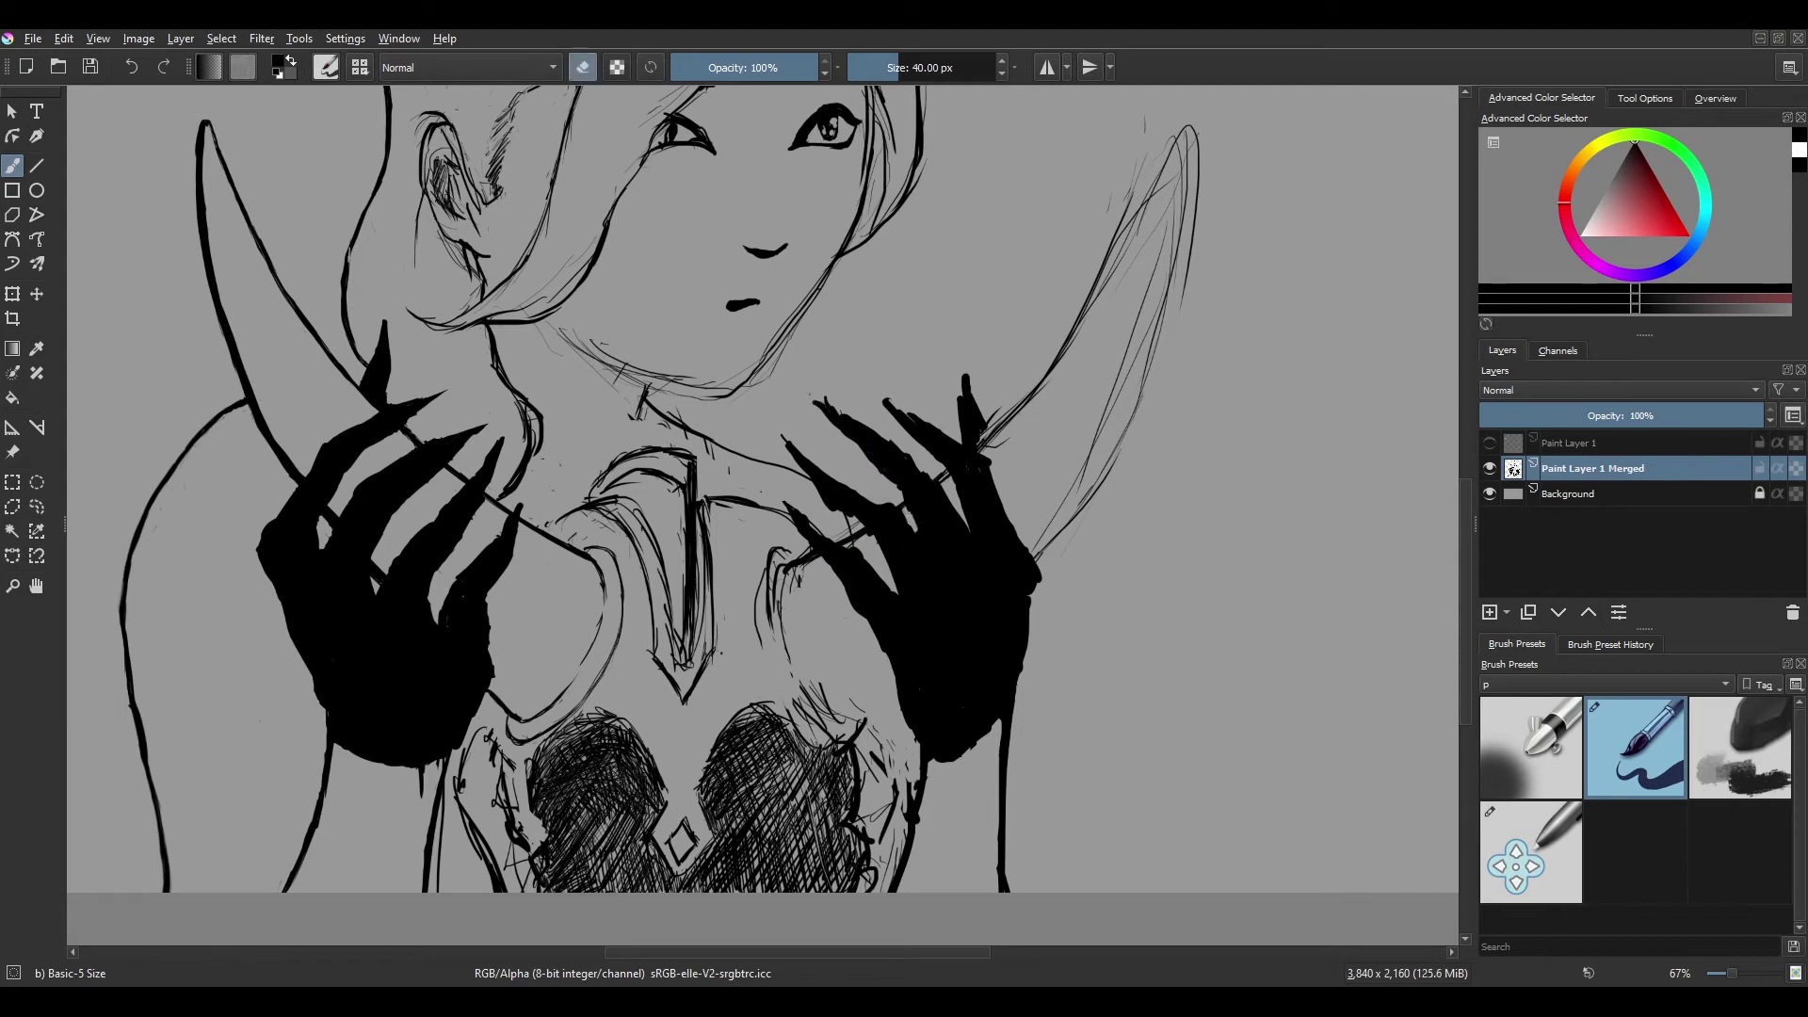
pyautogui.press('e')
pyautogui.moveTo(995, 421)
pyautogui.mouseDown()
pyautogui.moveTo(907, 540)
pyautogui.moveTo(1108, 236)
pyautogui.moveTo(1112, 358)
pyautogui.moveTo(960, 664)
pyautogui.mouseUp()
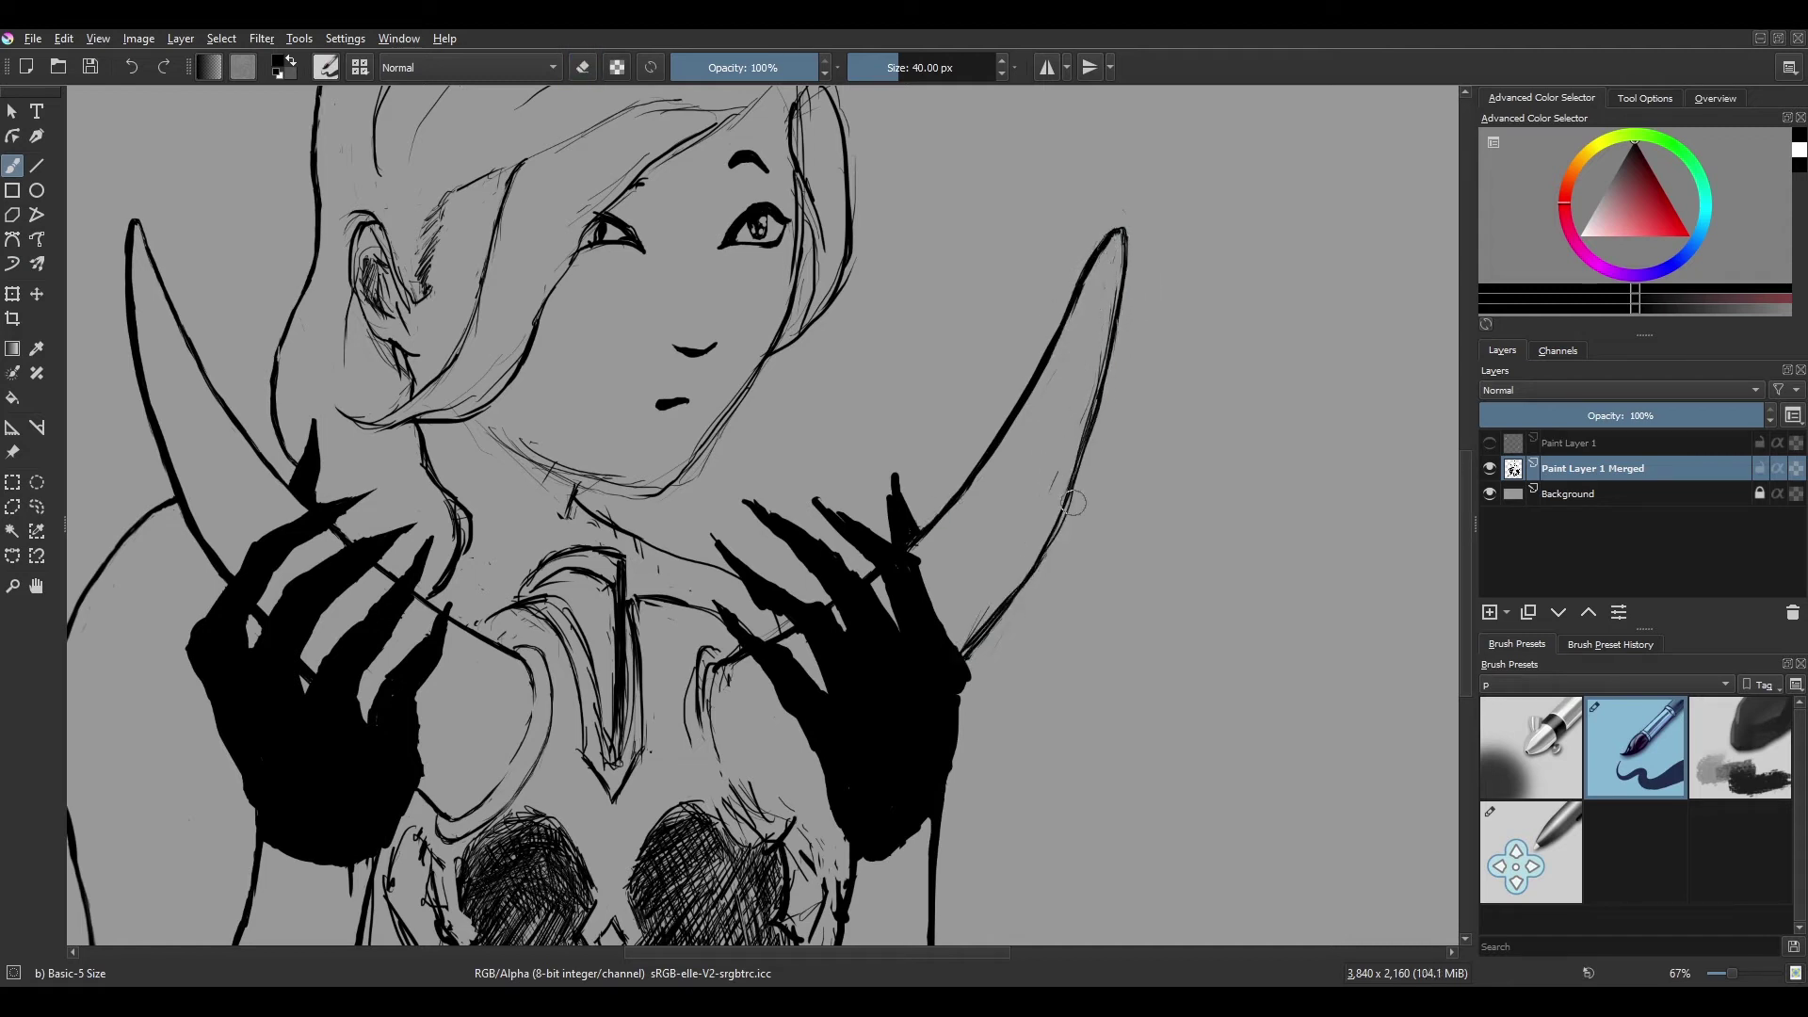
# Adjust the line art's shapes with the Distort Move brush in the mirrored view and switch back to the inking brush.
pyautogui.scroll(-1, 1055, 527)
pyautogui.press('/')
pyautogui.scroll(2, 1042, 686)
pyautogui.scroll(1, 942, 735)
pyautogui.scroll(-1, 833, 786)
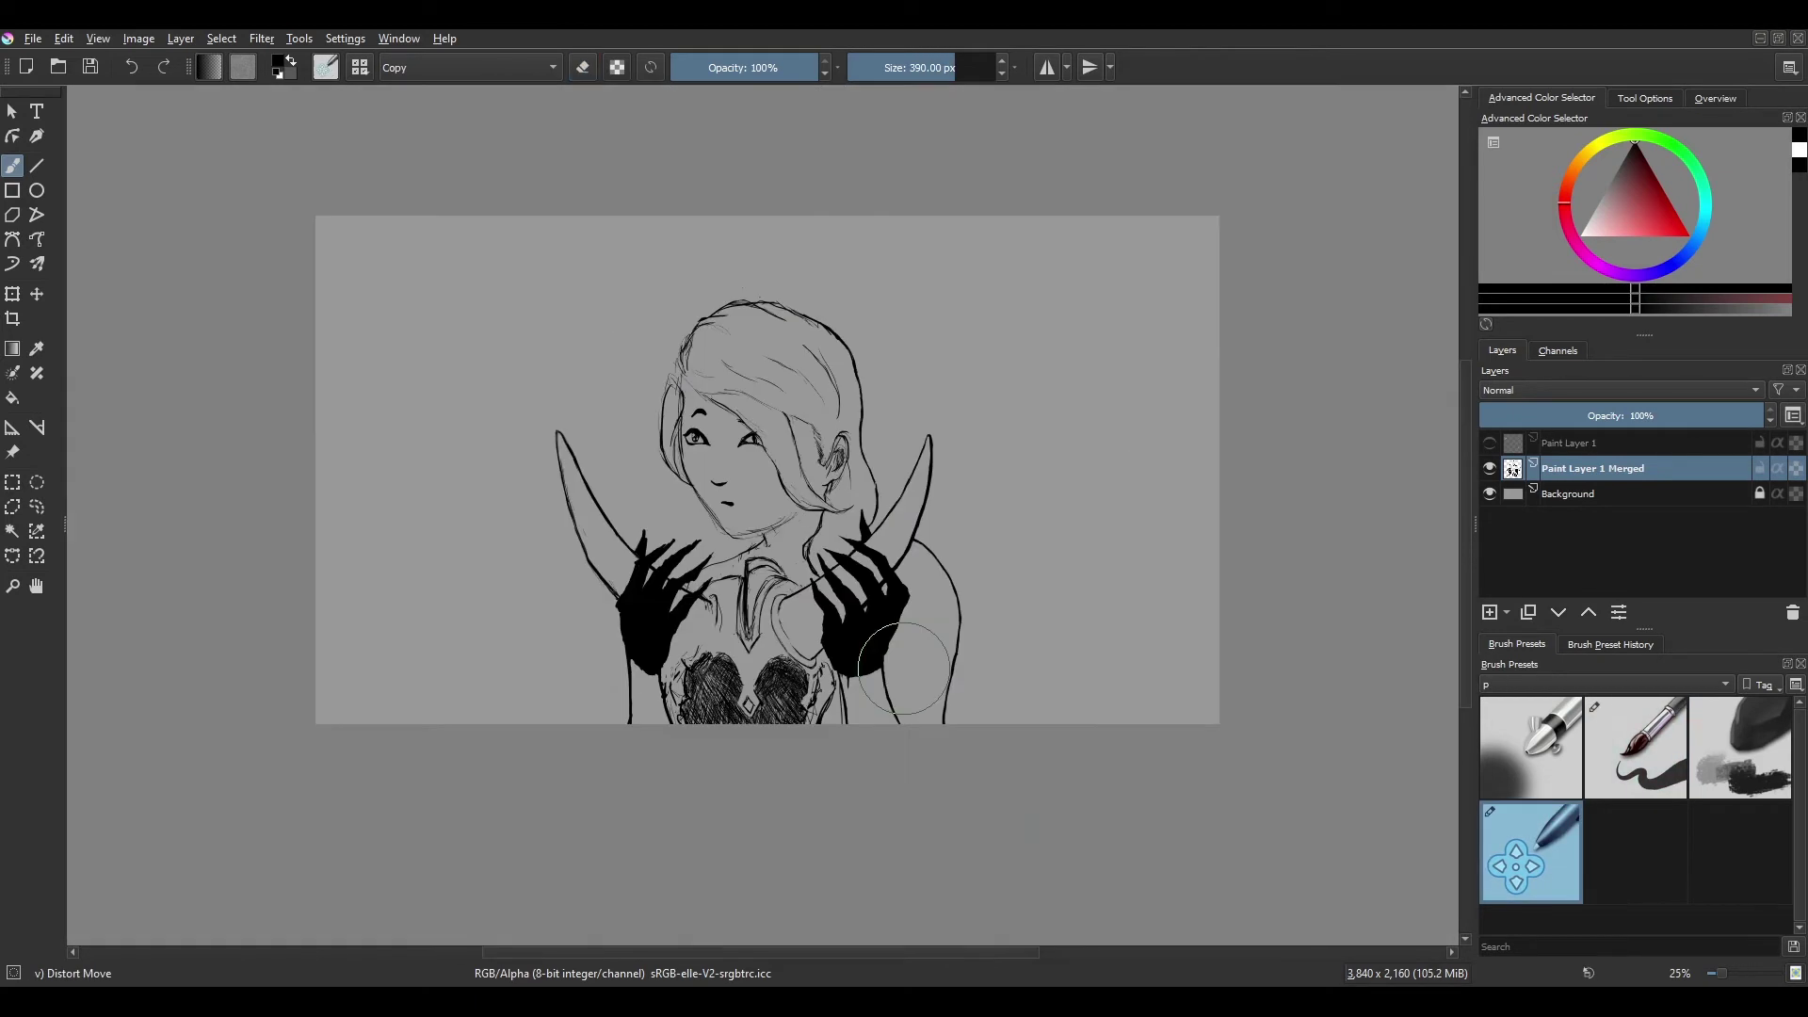
pyautogui.press('/')
# Clean up the chest plate curve and the bodice edge beside the right-side hand, erasing the stray sketch lines.
pyautogui.scroll(2, 847, 565)
pyautogui.scroll(-4, 848, 565)
pyautogui.scroll(5, 848, 565)
pyautogui.press('e')
pyautogui.scroll(-1, 830, 682)
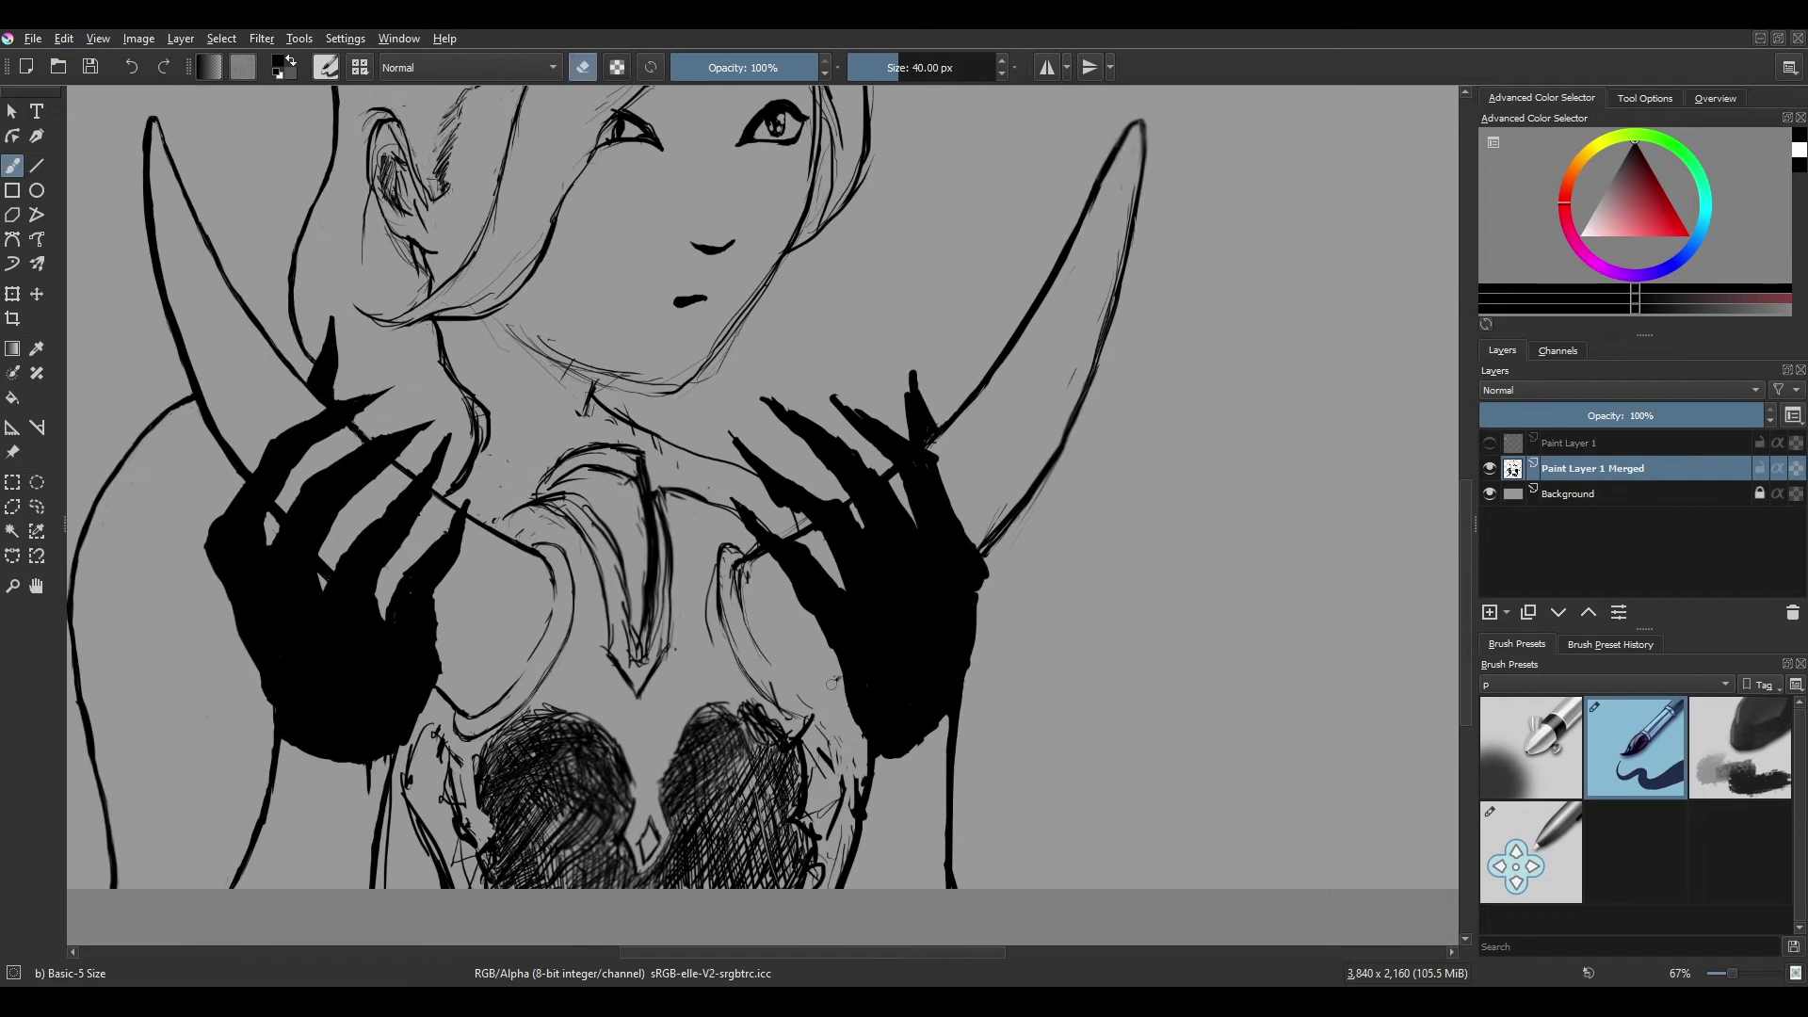
pyautogui.moveTo(739, 584); pyautogui.dragTo(790, 635)
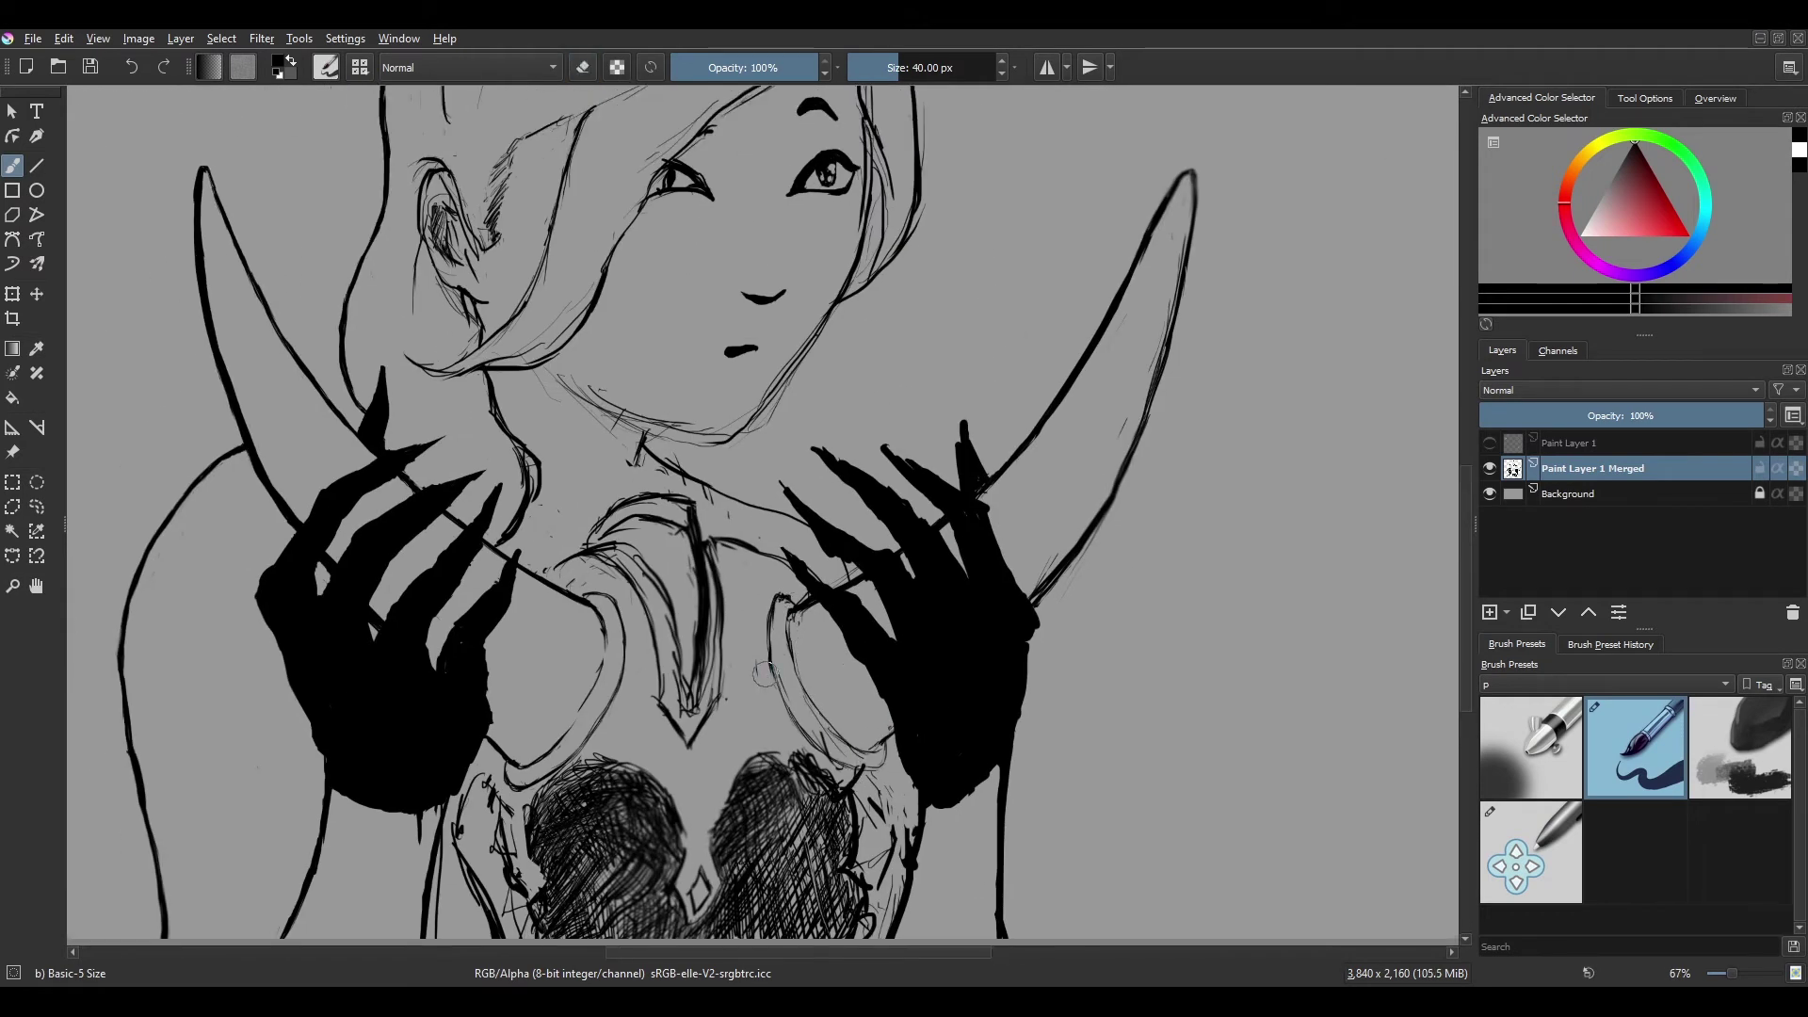
pyautogui.scroll(-2, 827, 833)
pyautogui.scroll(2, 823, 613)
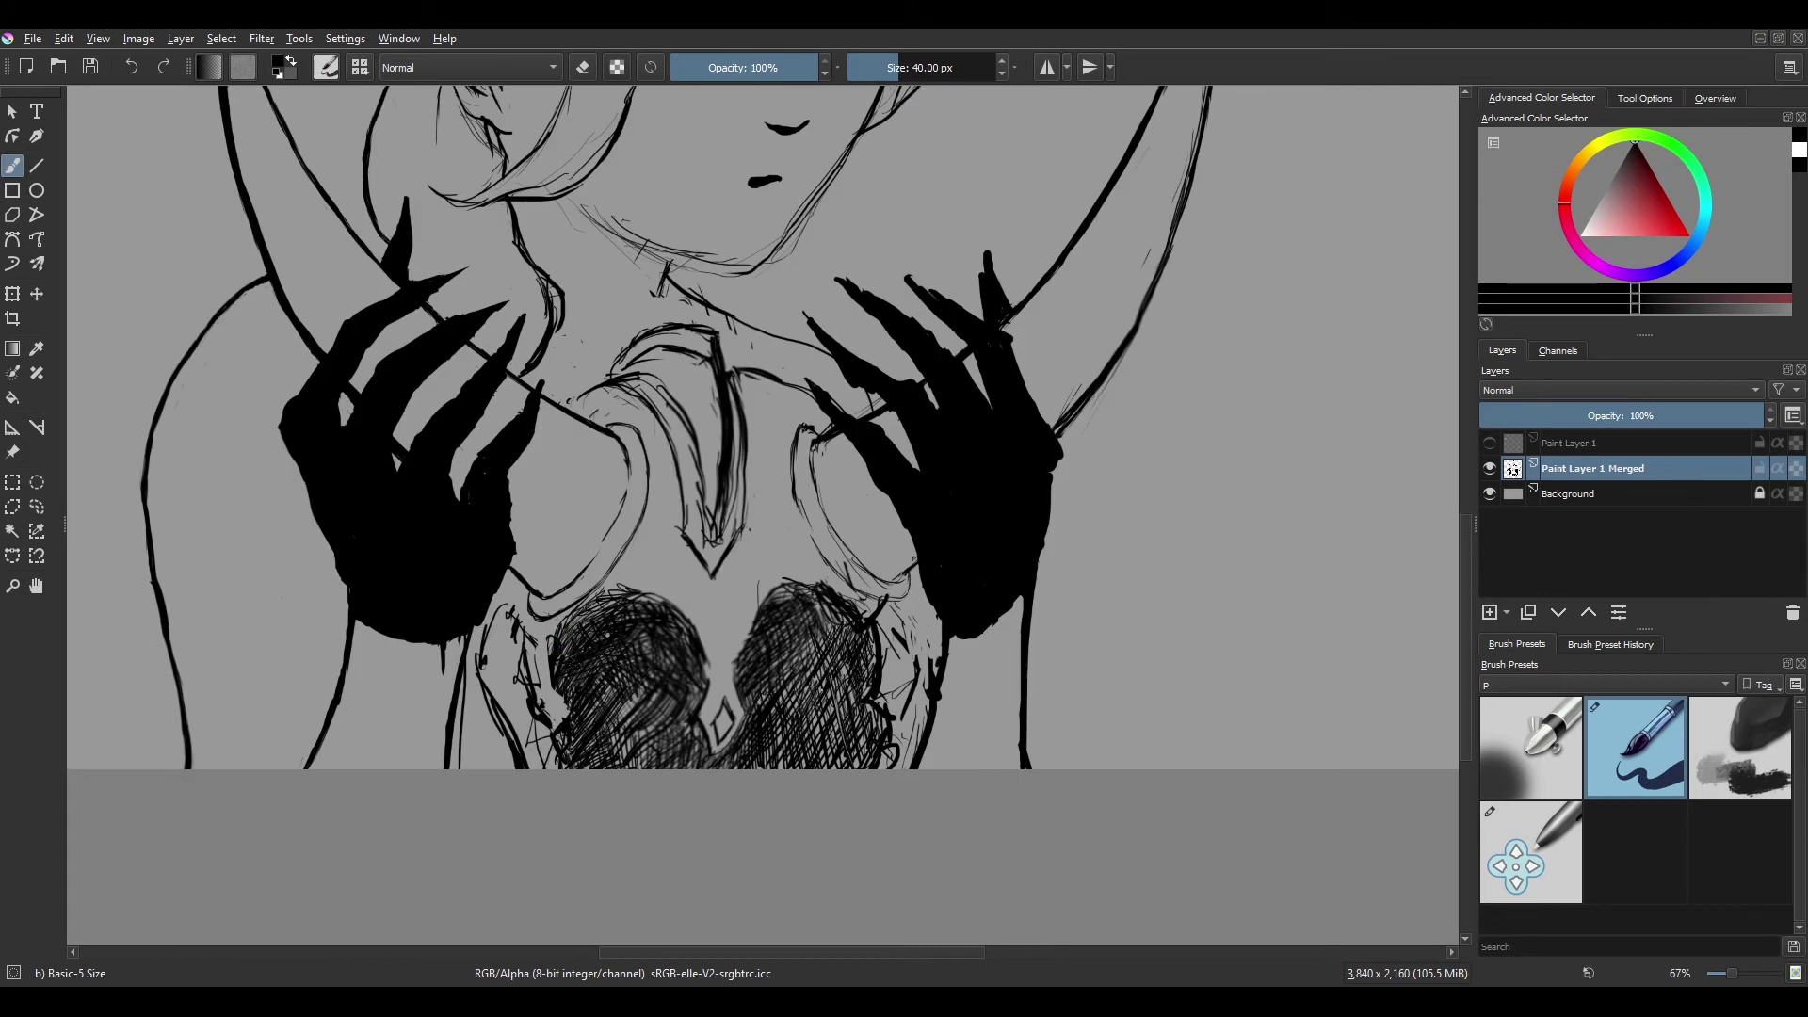
pyautogui.moveTo(823, 610); pyautogui.dragTo(885, 800)
pyautogui.scroll(-2, 717, 575)
pyautogui.scroll(2, 717, 575)
# Ink the jaw and chin as one thick line, redraw the front neck lines and erase the sketch lines around them.
pyautogui.moveTo(881, 429)
pyautogui.mouseDown()
pyautogui.moveTo(777, 555)
pyautogui.moveTo(843, 569)
pyautogui.moveTo(857, 645)
pyautogui.mouseUp()
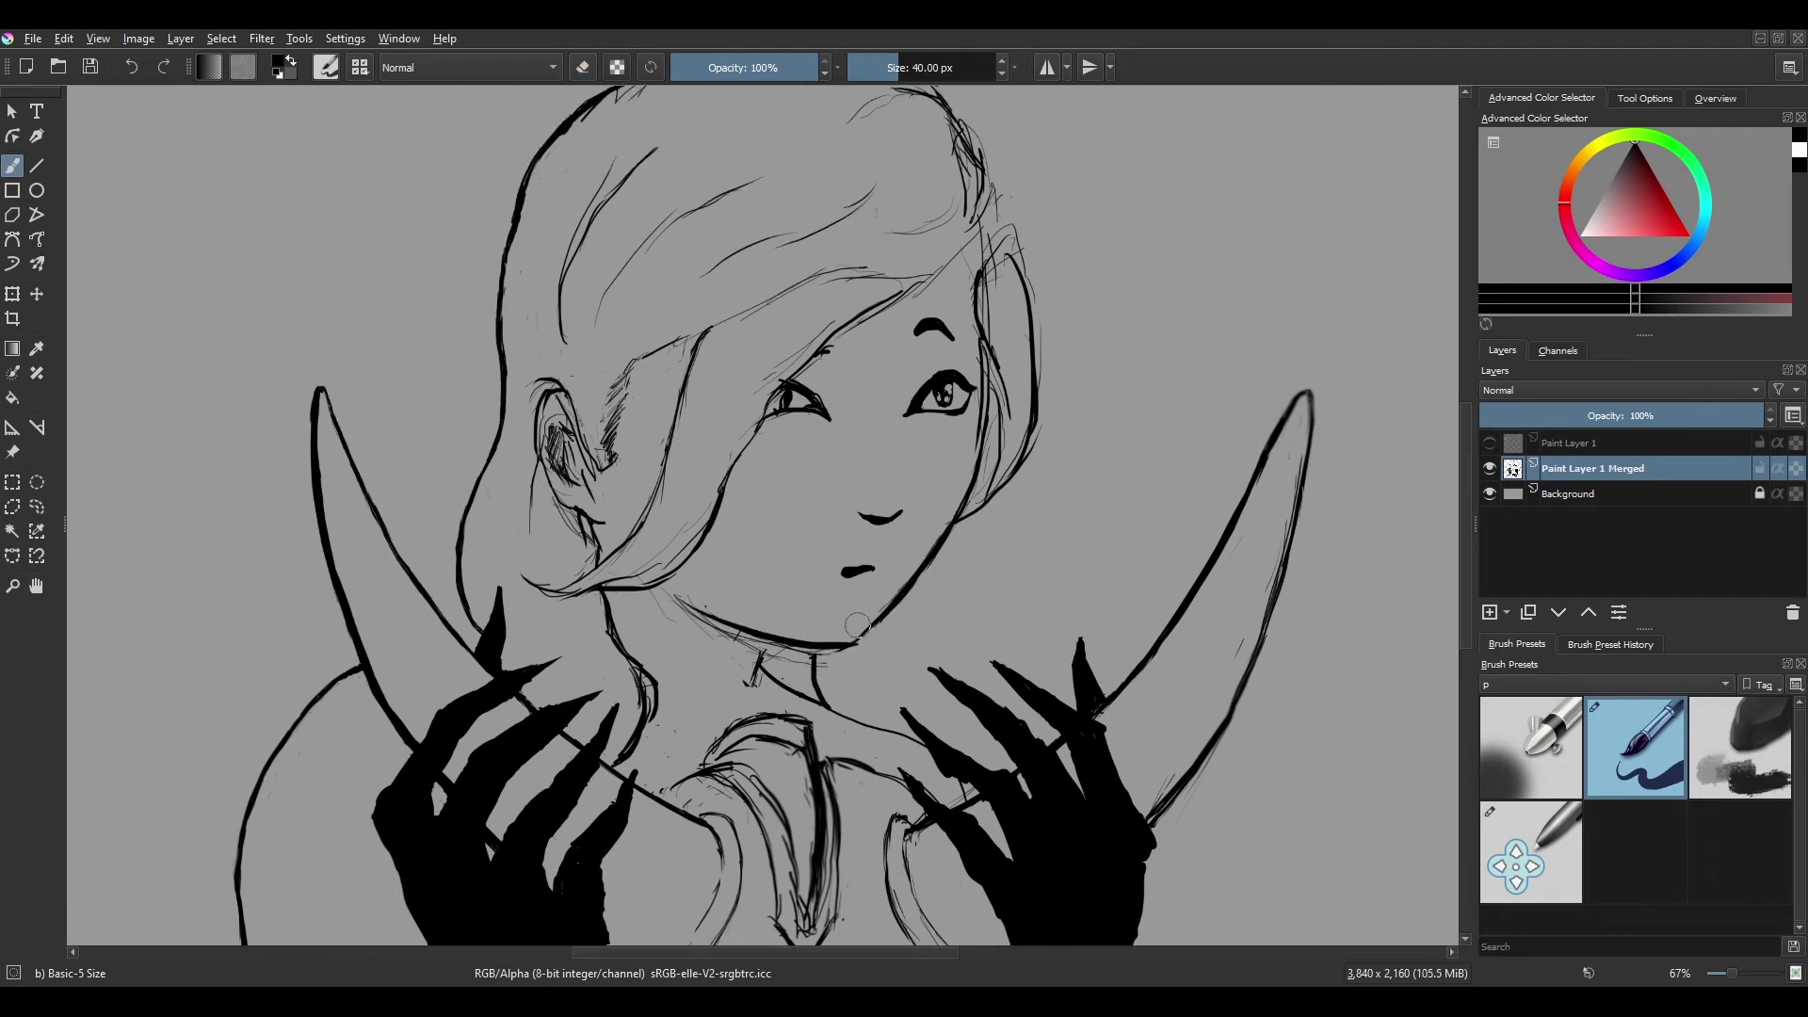
pyautogui.press('e')
pyautogui.scroll(3, 769, 605)
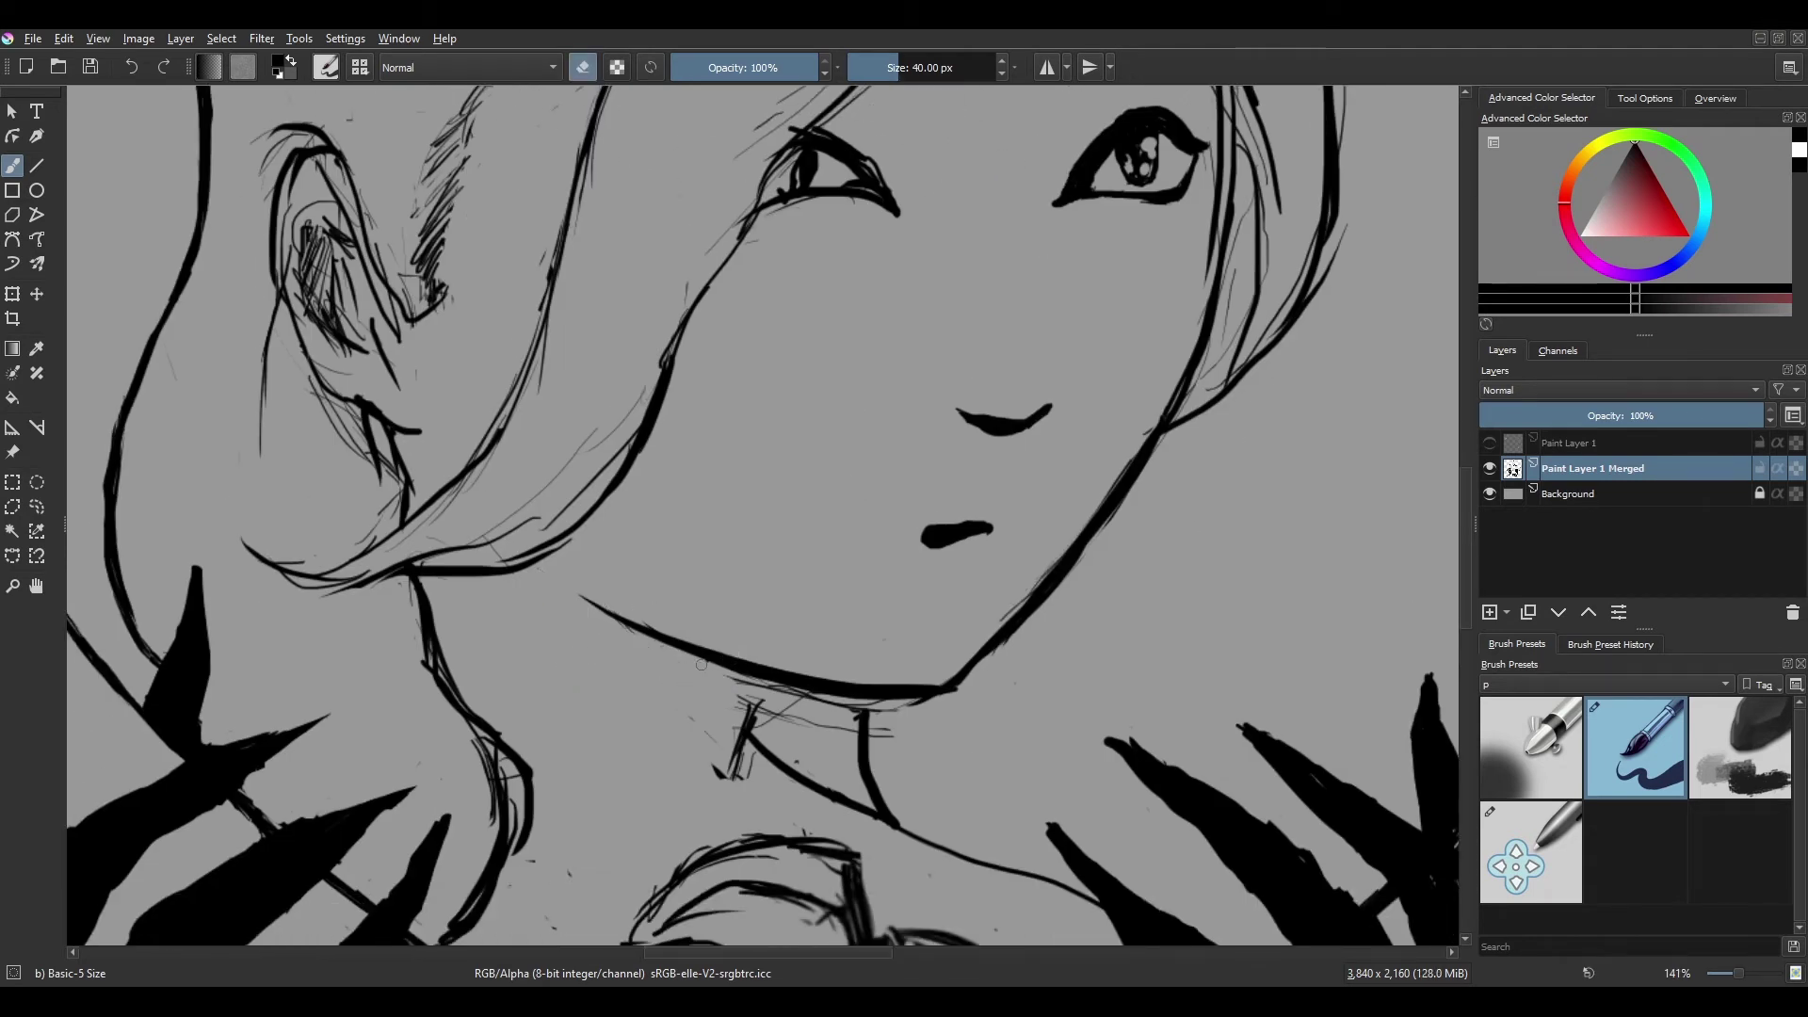
pyautogui.moveTo(700, 665); pyautogui.dragTo(725, 572)
pyautogui.moveTo(789, 587); pyautogui.dragTo(761, 704)
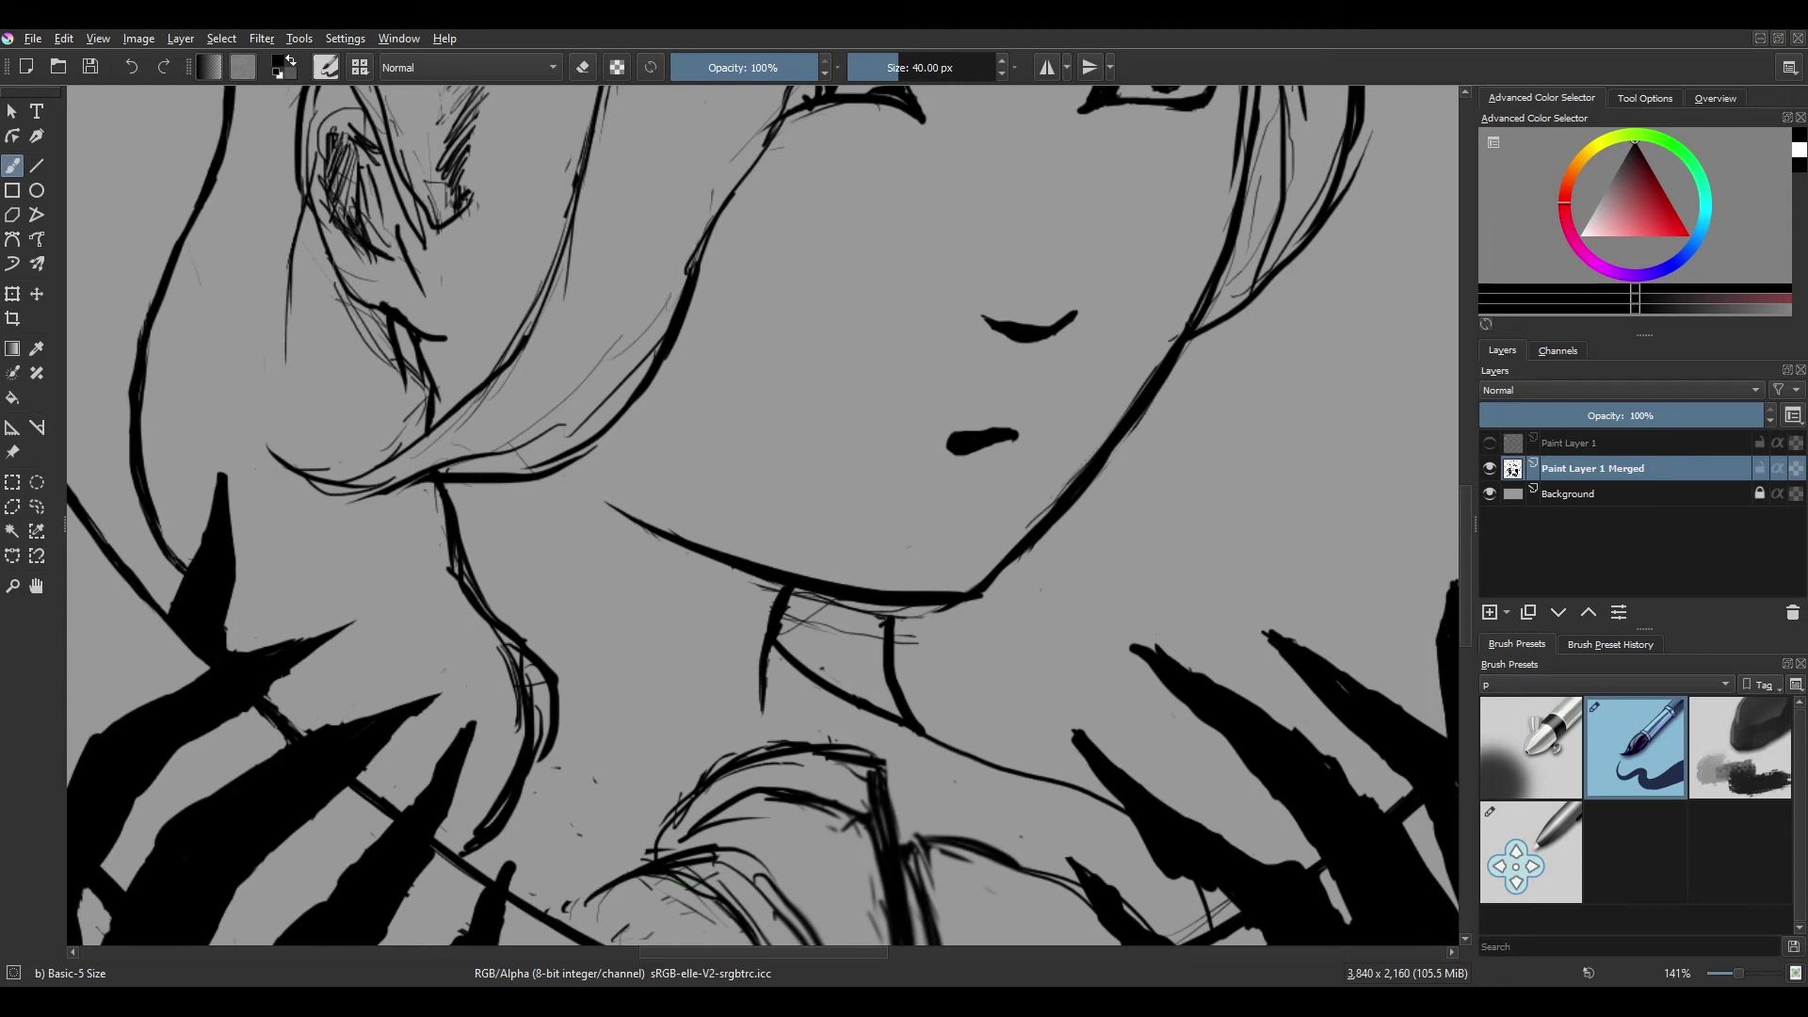
pyautogui.press('e')
pyautogui.moveTo(1042, 476)
pyautogui.mouseDown()
pyautogui.moveTo(1167, 400)
pyautogui.moveTo(1079, 513)
pyautogui.moveTo(888, 633)
pyautogui.moveTo(887, 581)
pyautogui.mouseUp()
# Erase the doubled curve at the base of the neck and redraw the back neck line with an outward flick.
pyautogui.press('e')
pyautogui.press('e')
pyautogui.moveTo(565, 701)
pyautogui.mouseDown()
pyautogui.moveTo(532, 579)
pyautogui.moveTo(516, 606)
pyautogui.mouseUp()
pyautogui.press('e')
pyautogui.scroll(-4, 565, 715)
pyautogui.scroll(3, 587, 708)
pyautogui.press('e')
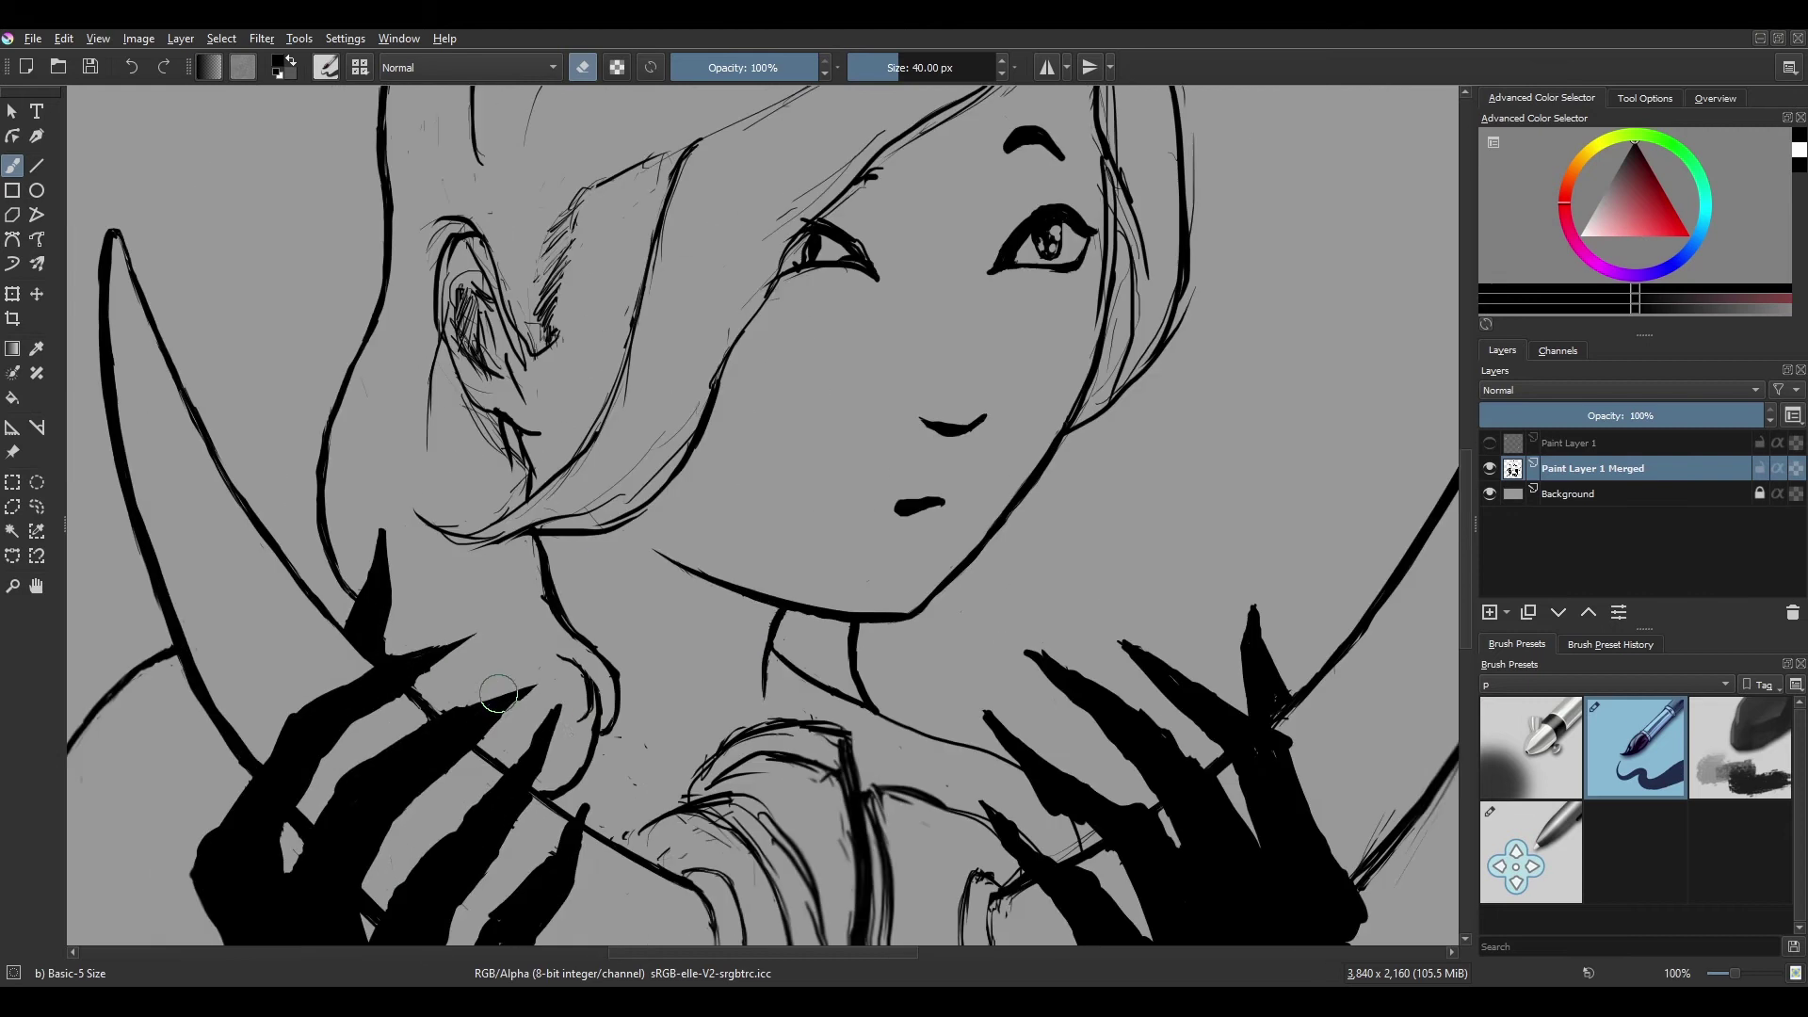
pyautogui.scroll(-1, 582, 727)
pyautogui.press('e')
pyautogui.press('e')
pyautogui.press('e')
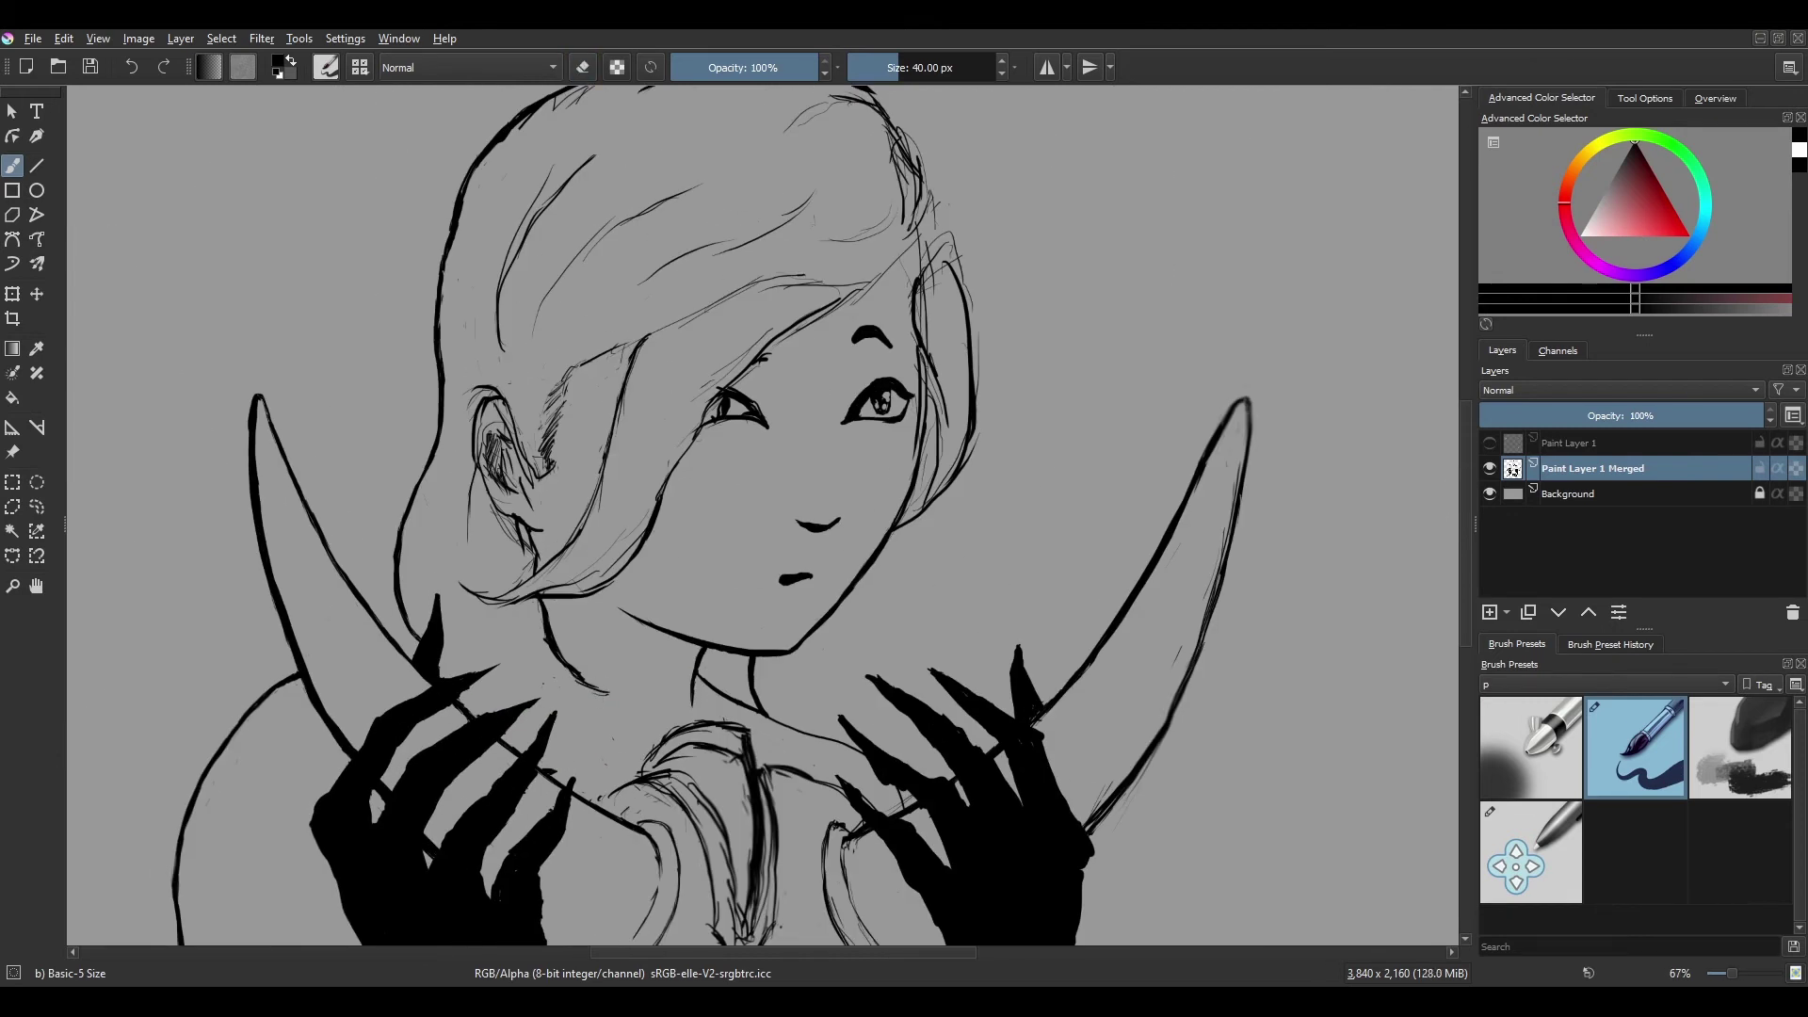
pyautogui.press('e')
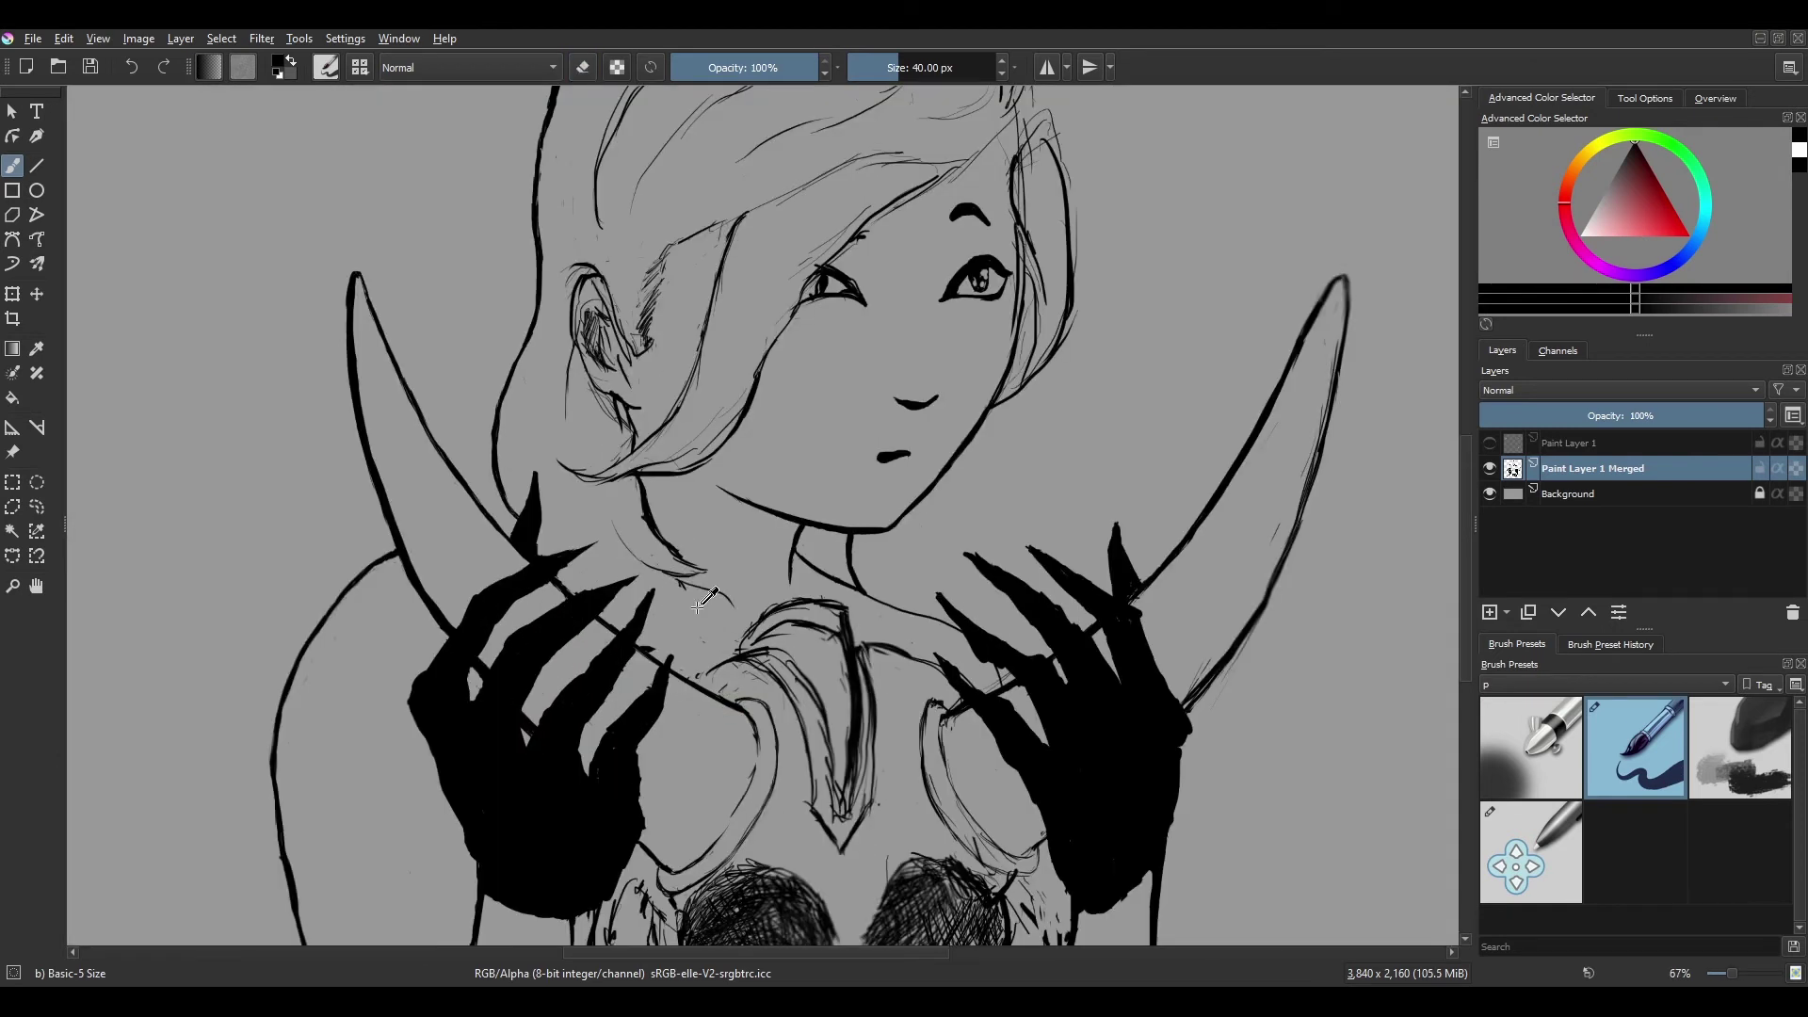
# Redraw the hair lock on the far side of the face with clean lines reaching past the cheek.
pyautogui.scroll(2, 726, 766)
pyautogui.press('e')
pyautogui.moveTo(827, 610); pyautogui.dragTo(789, 716)
pyautogui.press('e')
pyautogui.moveTo(918, 442); pyautogui.dragTo(852, 673)
pyautogui.press('e')
pyautogui.moveTo(852, 499); pyautogui.dragTo(829, 685)
pyautogui.moveTo(871, 616); pyautogui.dragTo(811, 729)
pyautogui.press('e')
pyautogui.press('e')
# Clean up the top of the far-side hair lock at the parting, thicken its outline and taper its end to a point.
pyautogui.scroll(3, 715, 518)
pyautogui.press('e')
pyautogui.moveTo(886, 372)
pyautogui.mouseDown()
pyautogui.moveTo(834, 461)
pyautogui.moveTo(852, 715)
pyautogui.mouseUp()
pyautogui.press('e')
pyautogui.moveTo(848, 555)
pyautogui.mouseDown()
pyautogui.moveTo(819, 640)
pyautogui.moveTo(836, 438)
pyautogui.mouseUp()
pyautogui.press('e')
pyautogui.moveTo(895, 376); pyautogui.dragTo(852, 480)
pyautogui.press('e')
pyautogui.press('e')
pyautogui.scroll(-3, 873, 486)
pyautogui.press('e')
pyautogui.press('e')
pyautogui.moveTo(961, 678); pyautogui.dragTo(838, 904)
pyautogui.scroll(-2, 1028, 586)
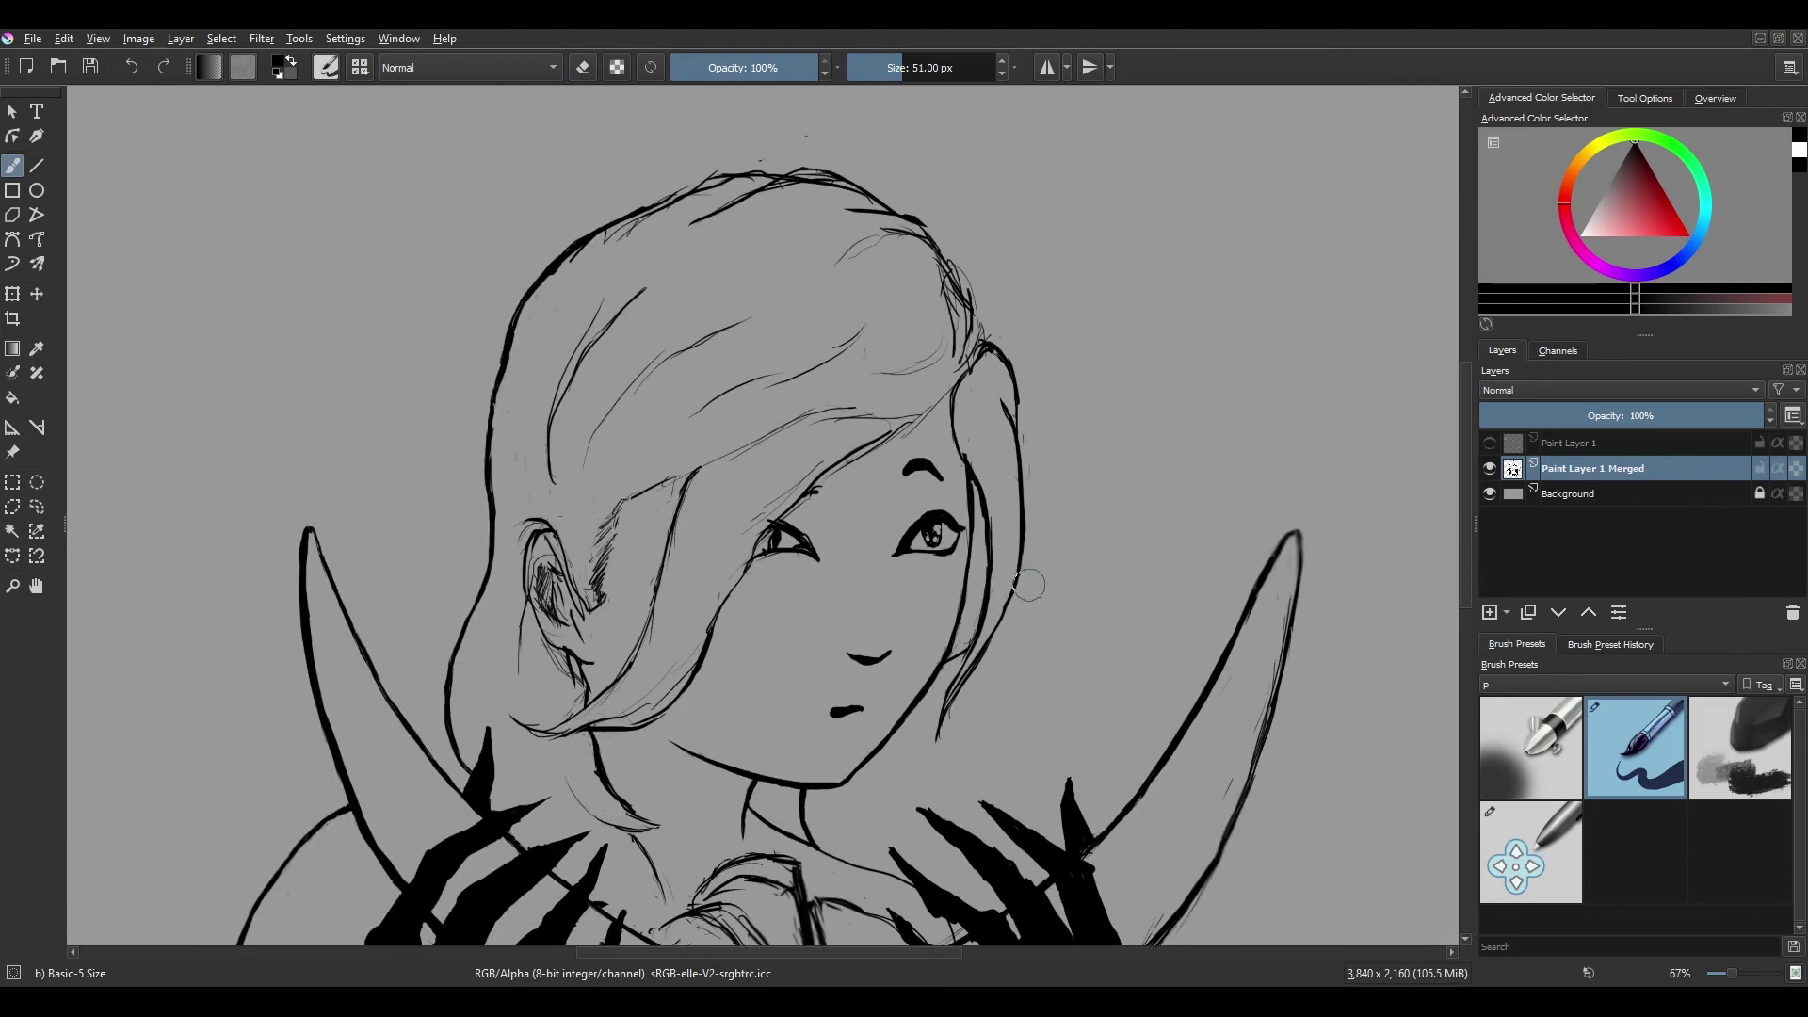
# Thicken the flowing strand lines across the crown and back of the hair.
pyautogui.scroll(2, 1028, 585)
pyautogui.moveTo(565, 452); pyautogui.dragTo(514, 650)
pyautogui.moveTo(650, 310); pyautogui.dragTo(546, 500)
pyautogui.scroll(-1, 659, 424)
pyautogui.moveTo(781, 290)
pyautogui.mouseDown()
pyautogui.moveTo(710, 356)
pyautogui.moveTo(602, 522)
pyautogui.mouseUp()
pyautogui.scroll(-2, 804, 443)
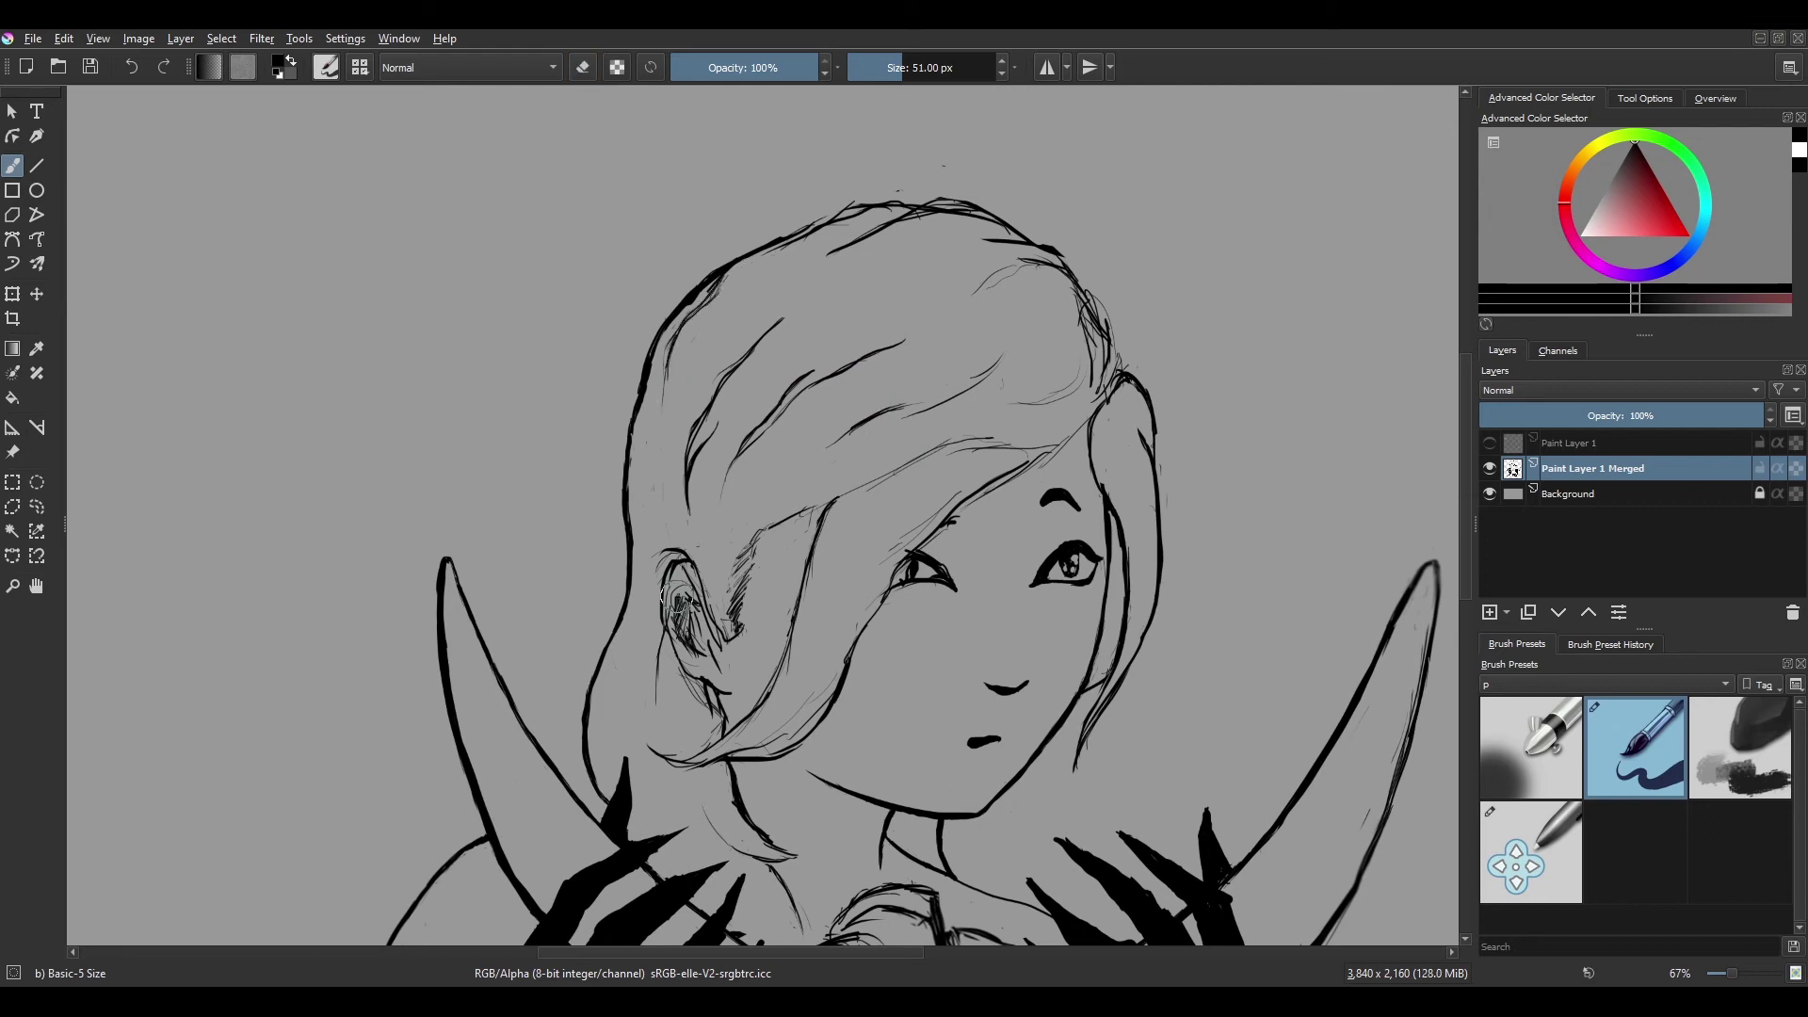
# Draw wavy strands sweeping from the fringe over the ear and down the front lock, and check the drawing mirrored.
pyautogui.moveTo(1041, 370); pyautogui.dragTo(935, 383)
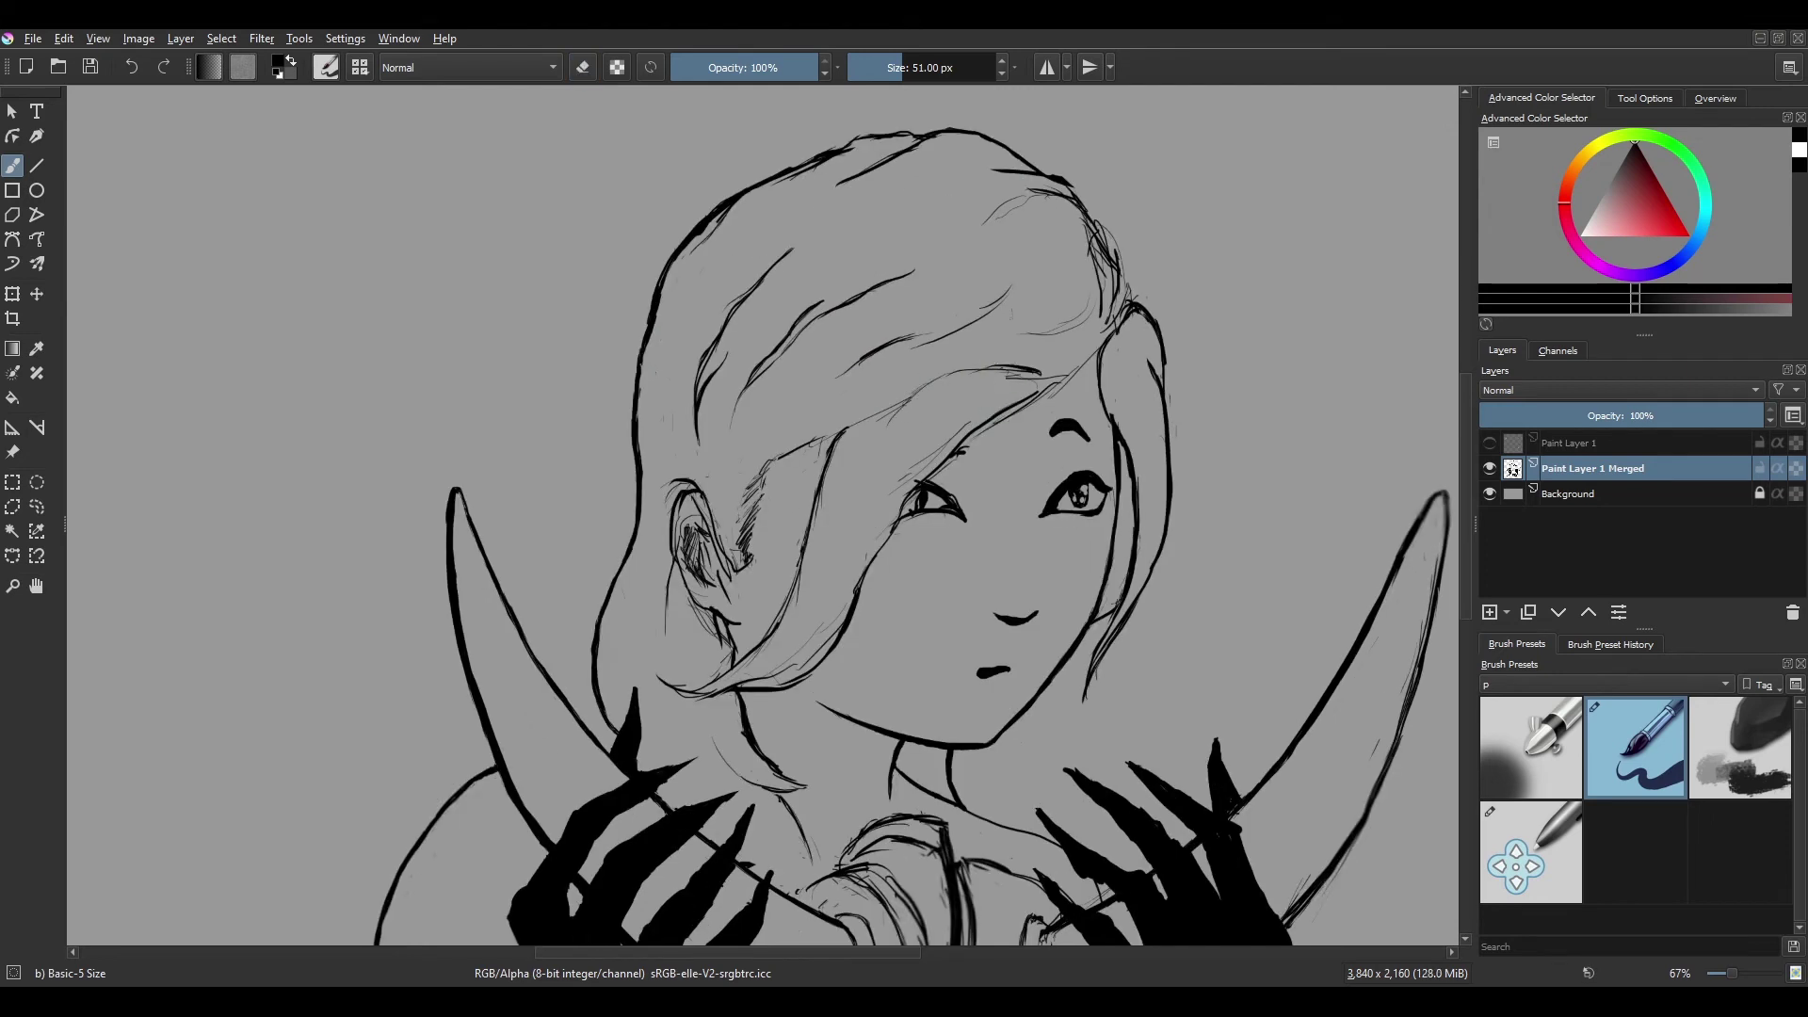
pyautogui.moveTo(706, 444)
pyautogui.mouseDown()
pyautogui.moveTo(695, 395)
pyautogui.moveTo(678, 443)
pyautogui.moveTo(715, 471)
pyautogui.mouseUp()
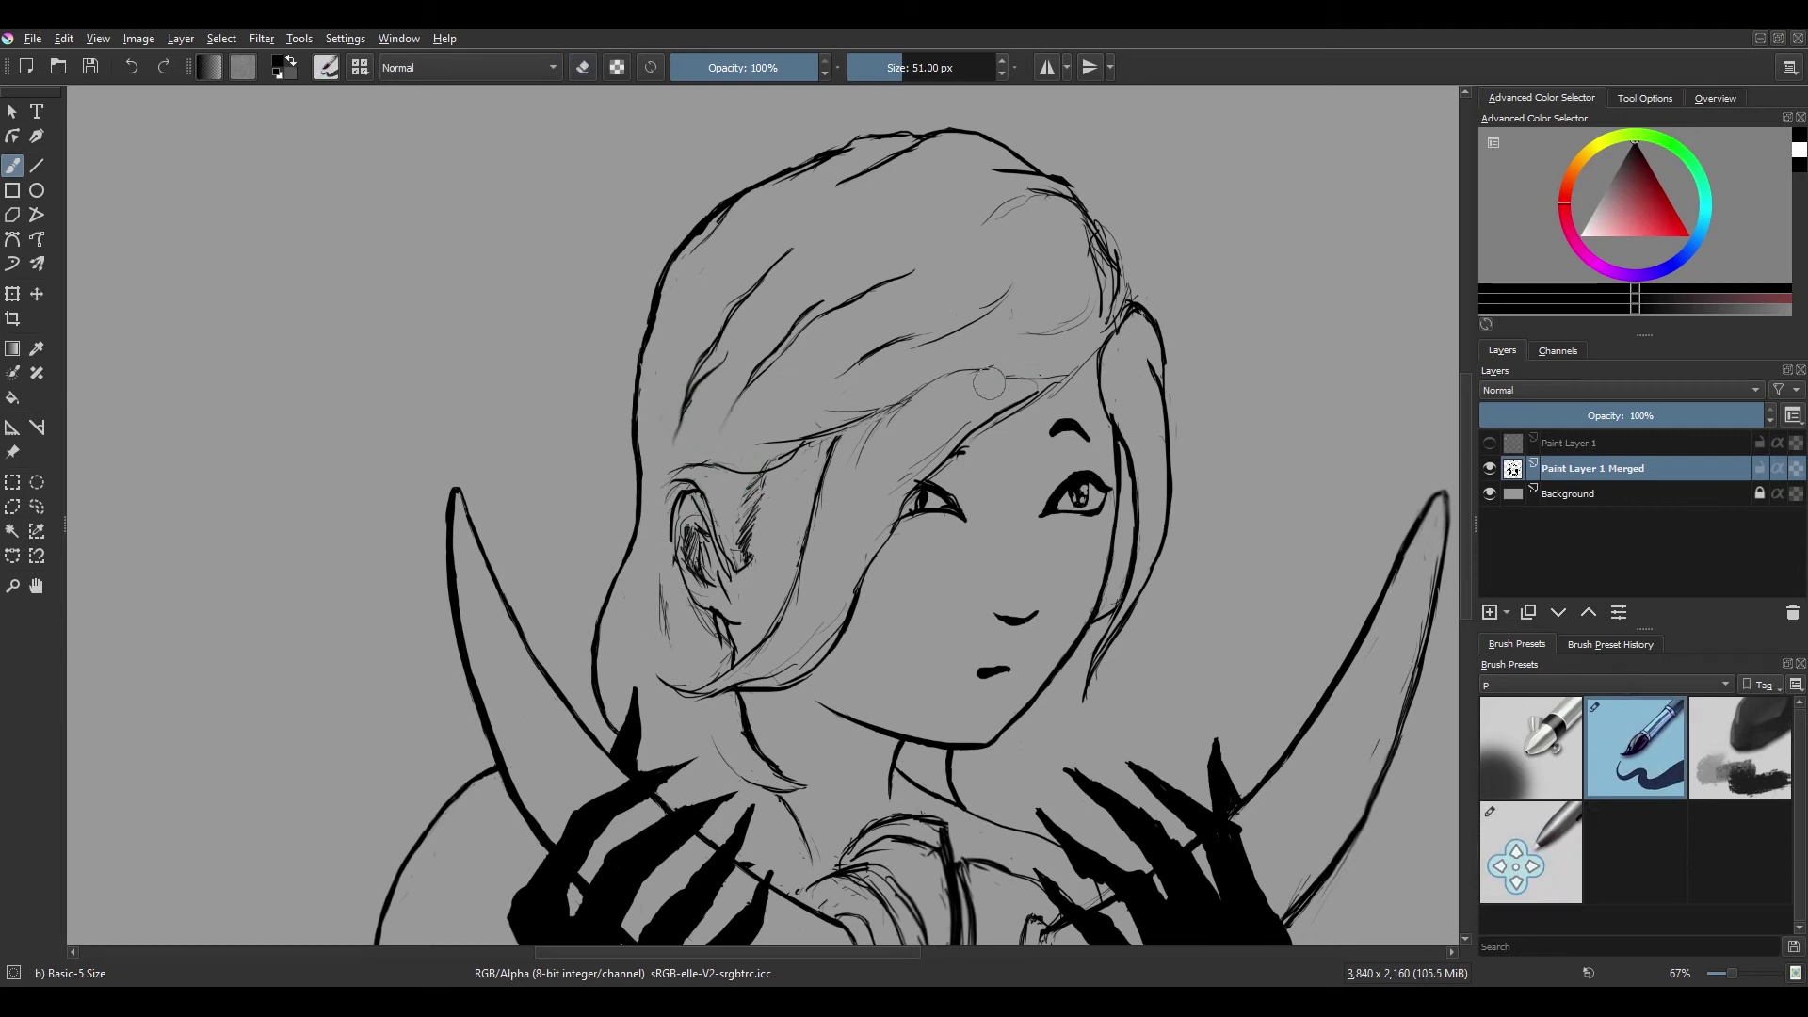
pyautogui.moveTo(847, 424)
pyautogui.mouseDown()
pyautogui.moveTo(781, 631)
pyautogui.moveTo(922, 446)
pyautogui.mouseUp()
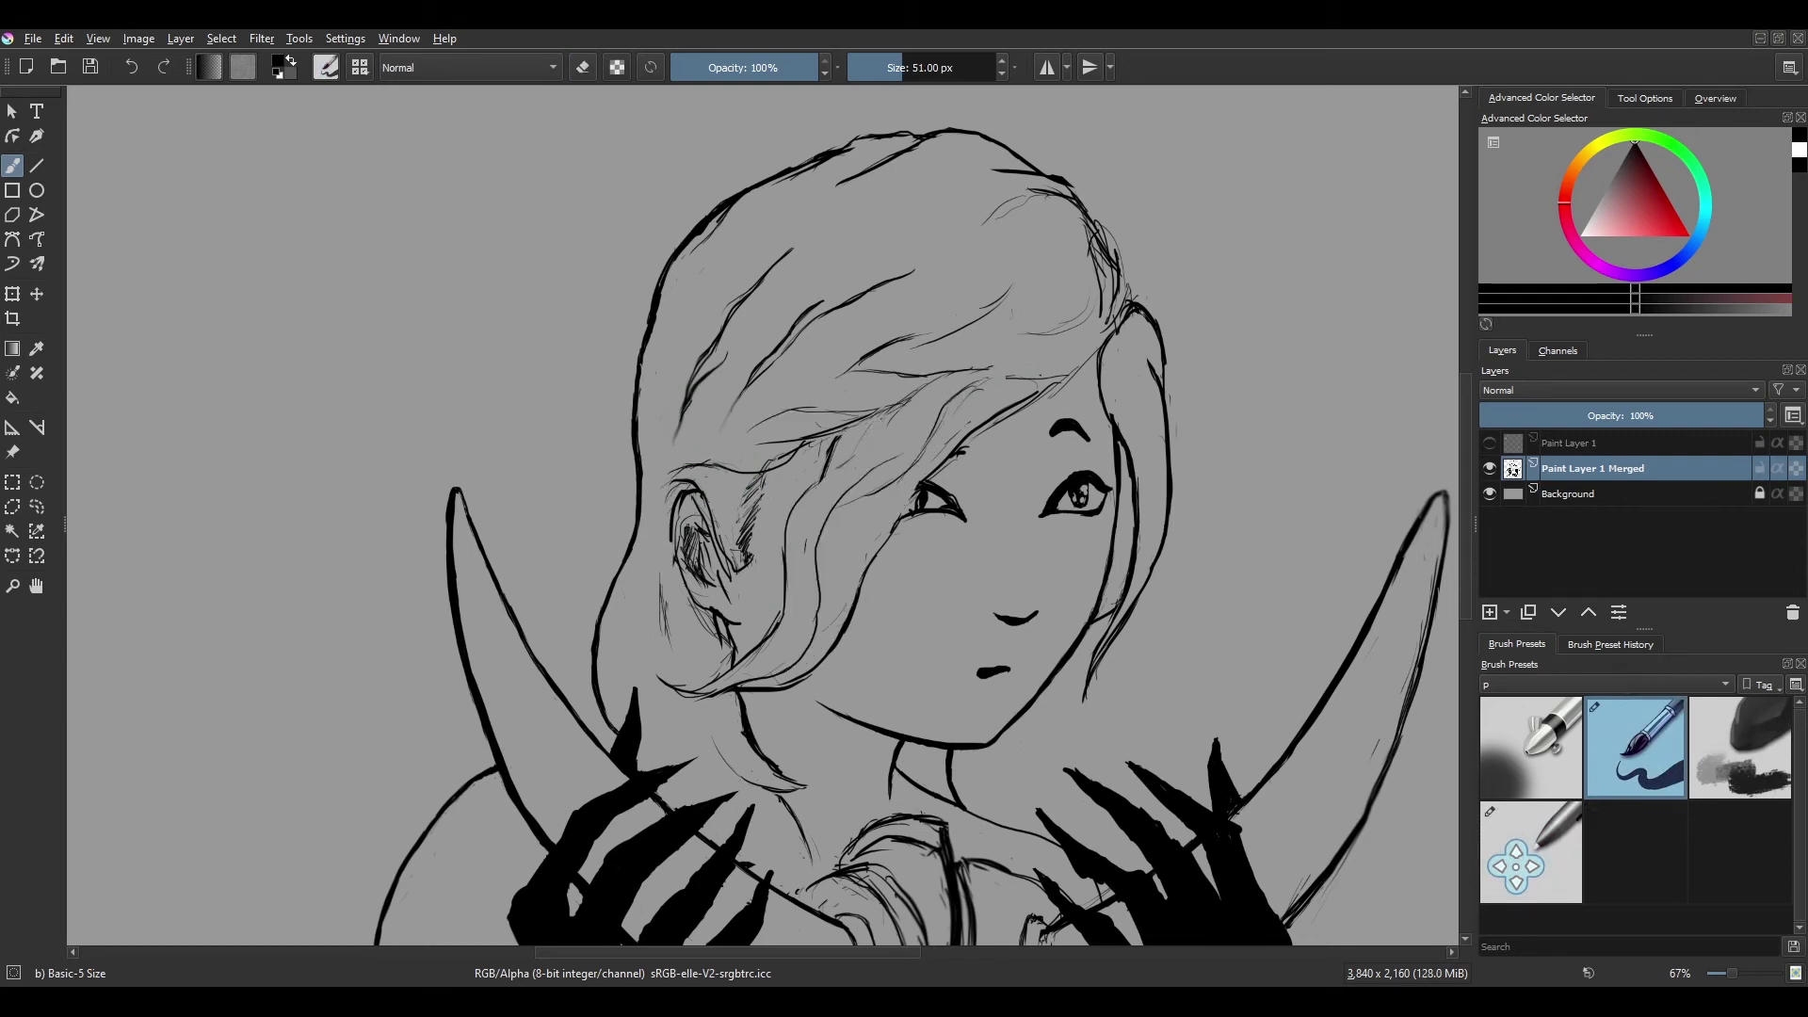
pyautogui.press('m')
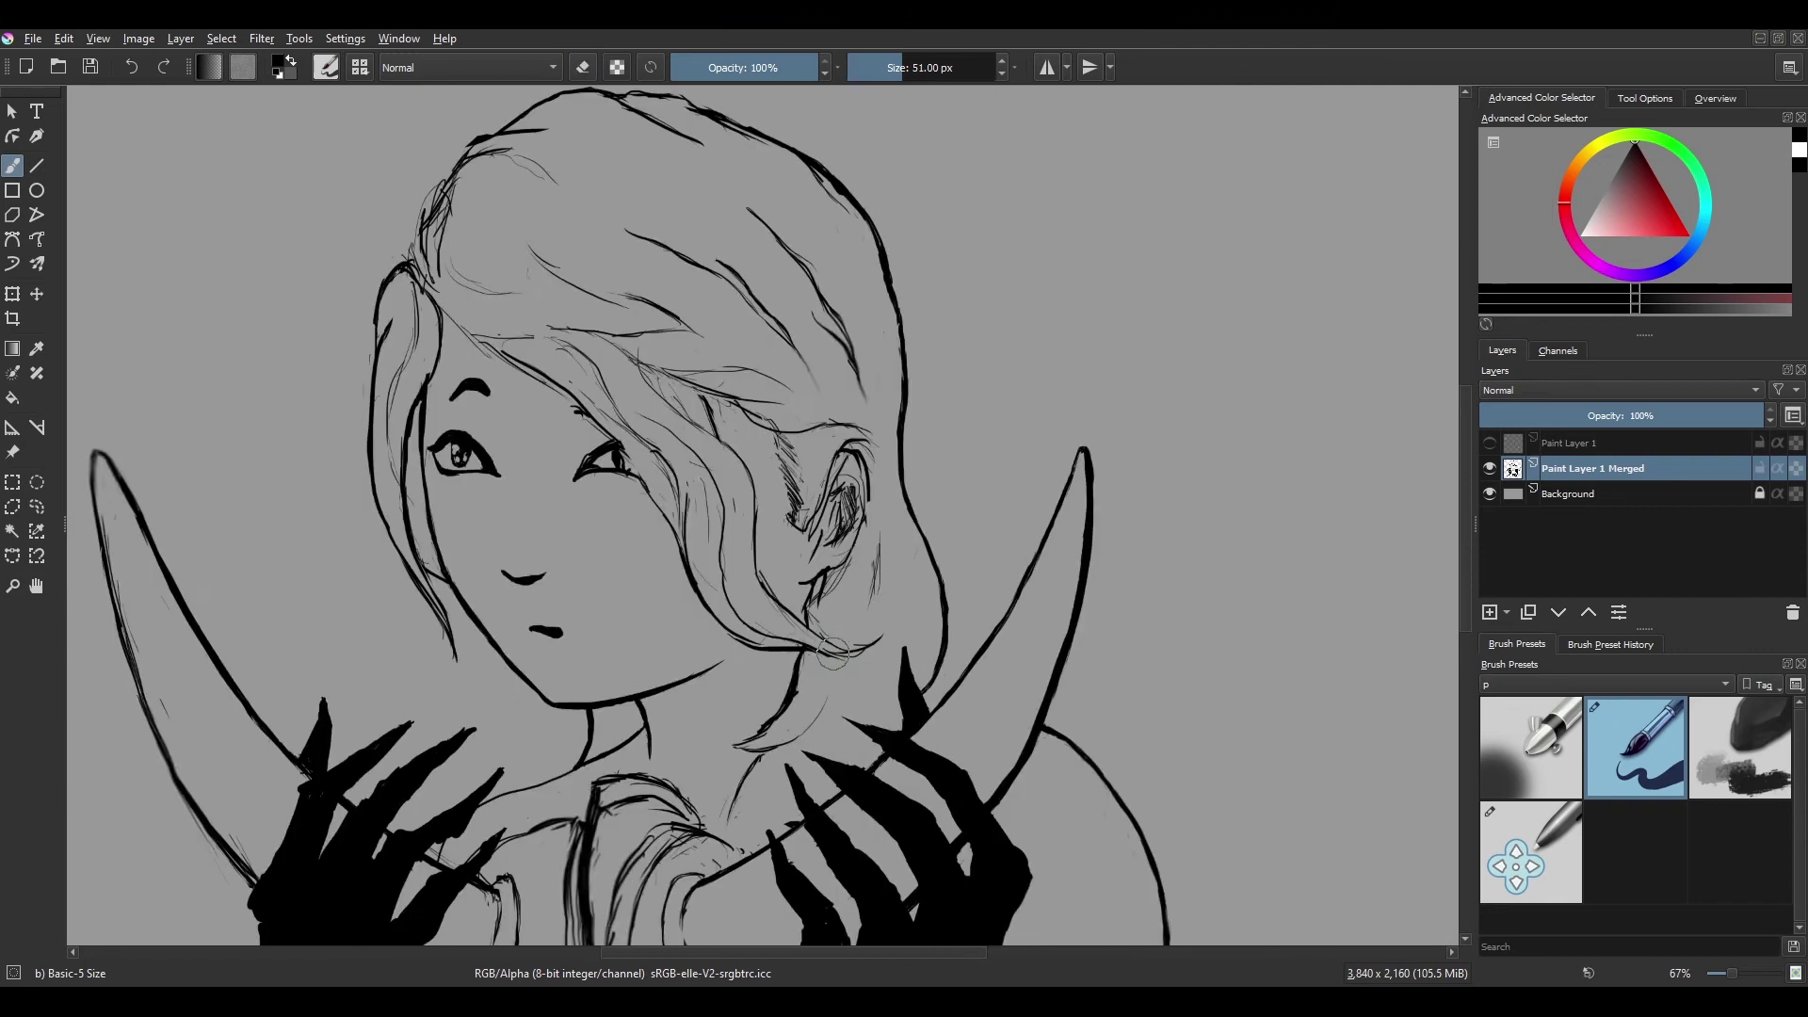
pyautogui.press('m')
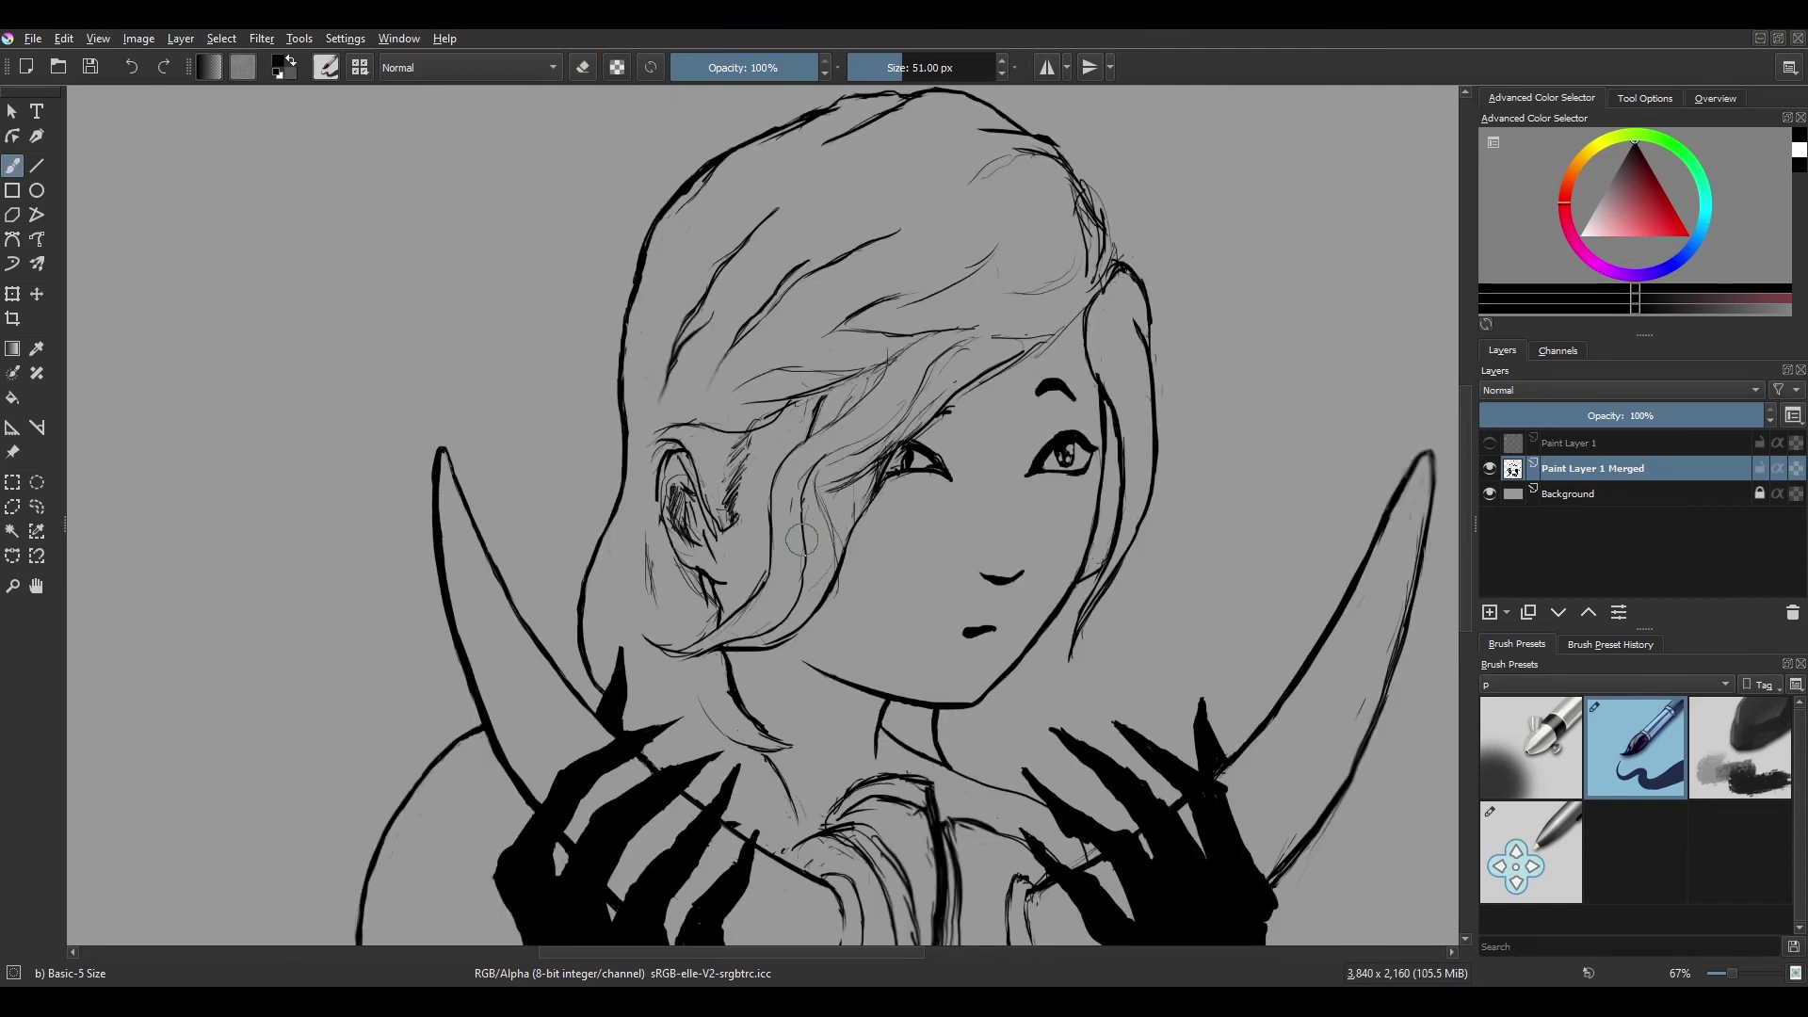
# Refine the wavy front lock beside the near eye, add a strand inside the far-side lock and check the drawing mirrored.
pyautogui.scroll(3, 791, 579)
pyautogui.press('e')
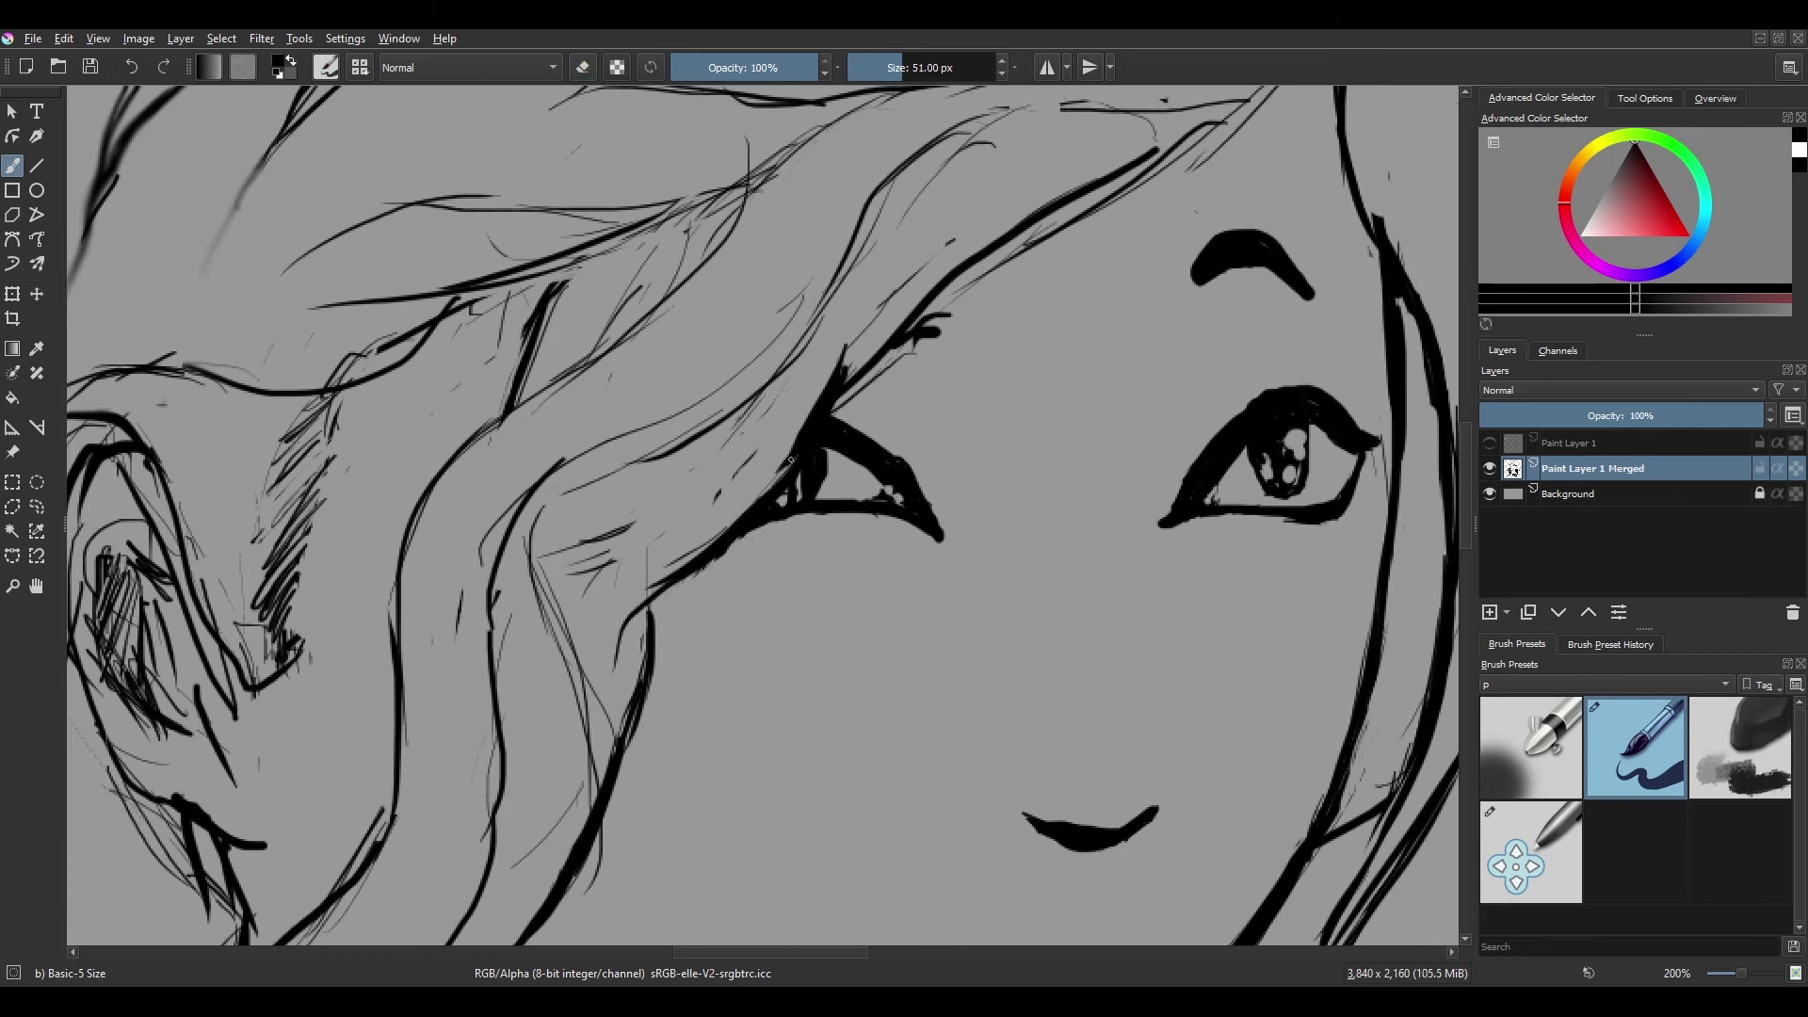
pyautogui.scroll(-3, 865, 385)
pyautogui.press('e')
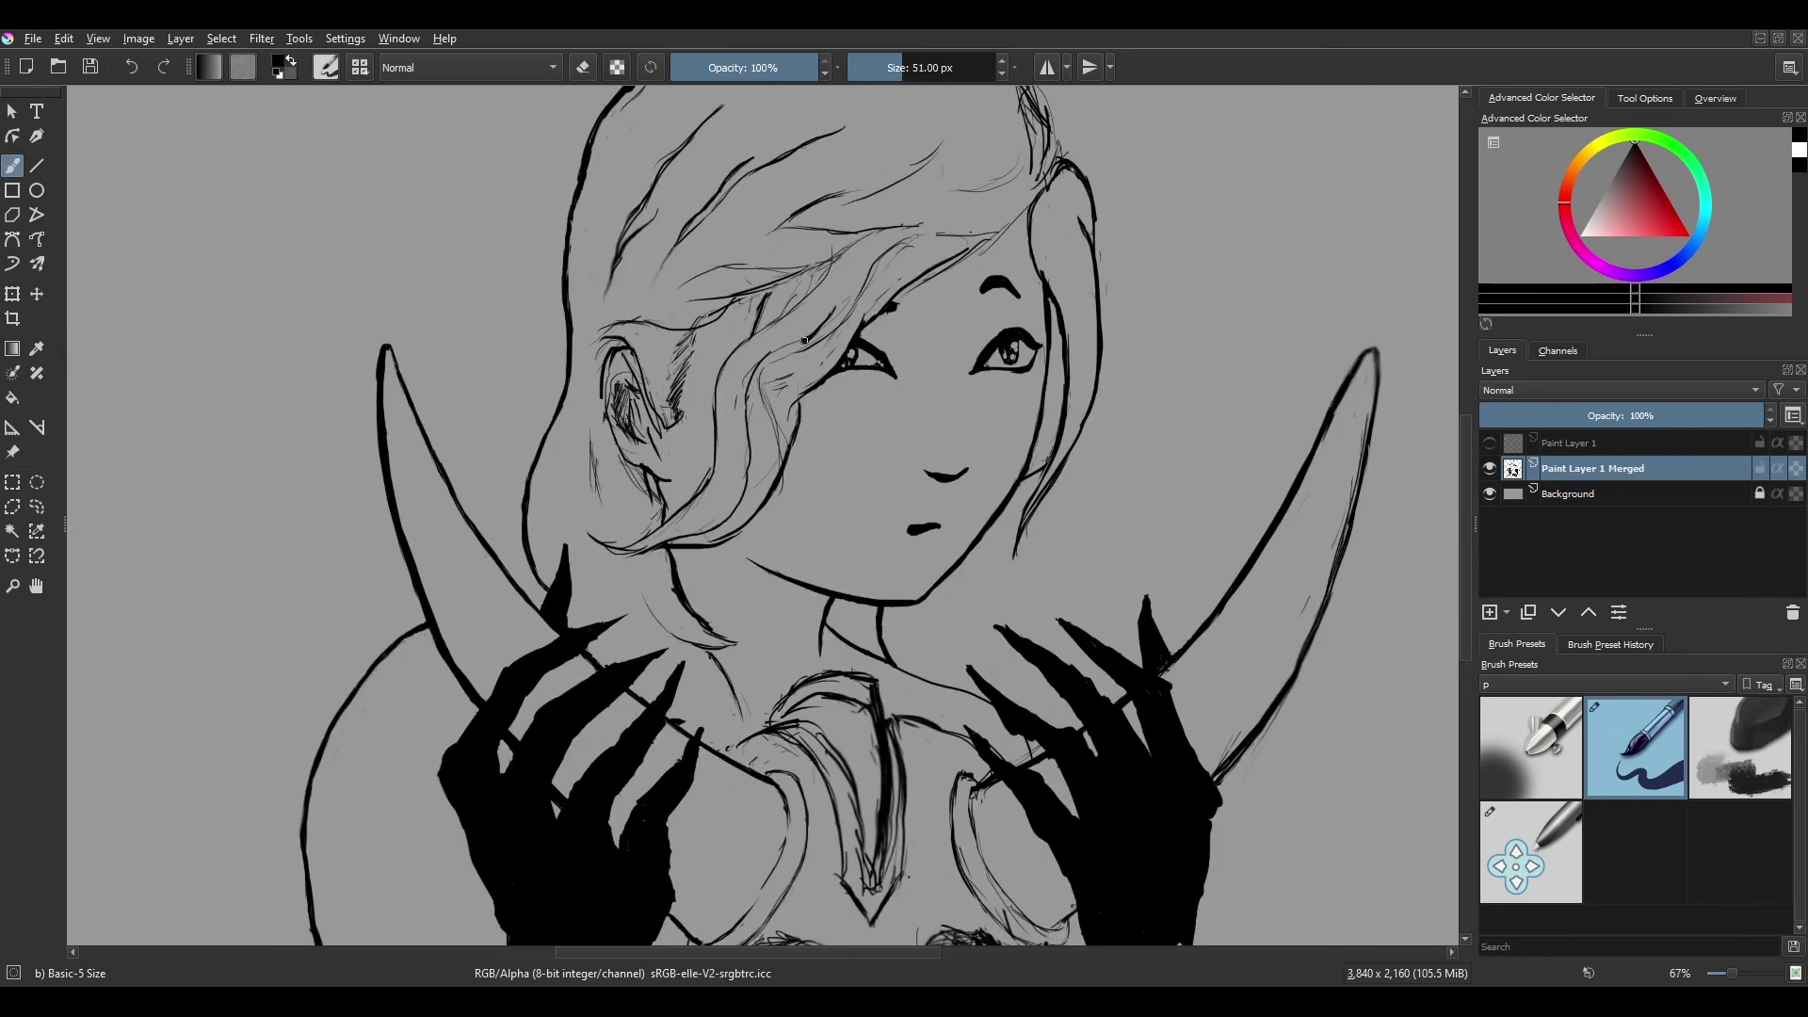
pyautogui.scroll(2, 972, 343)
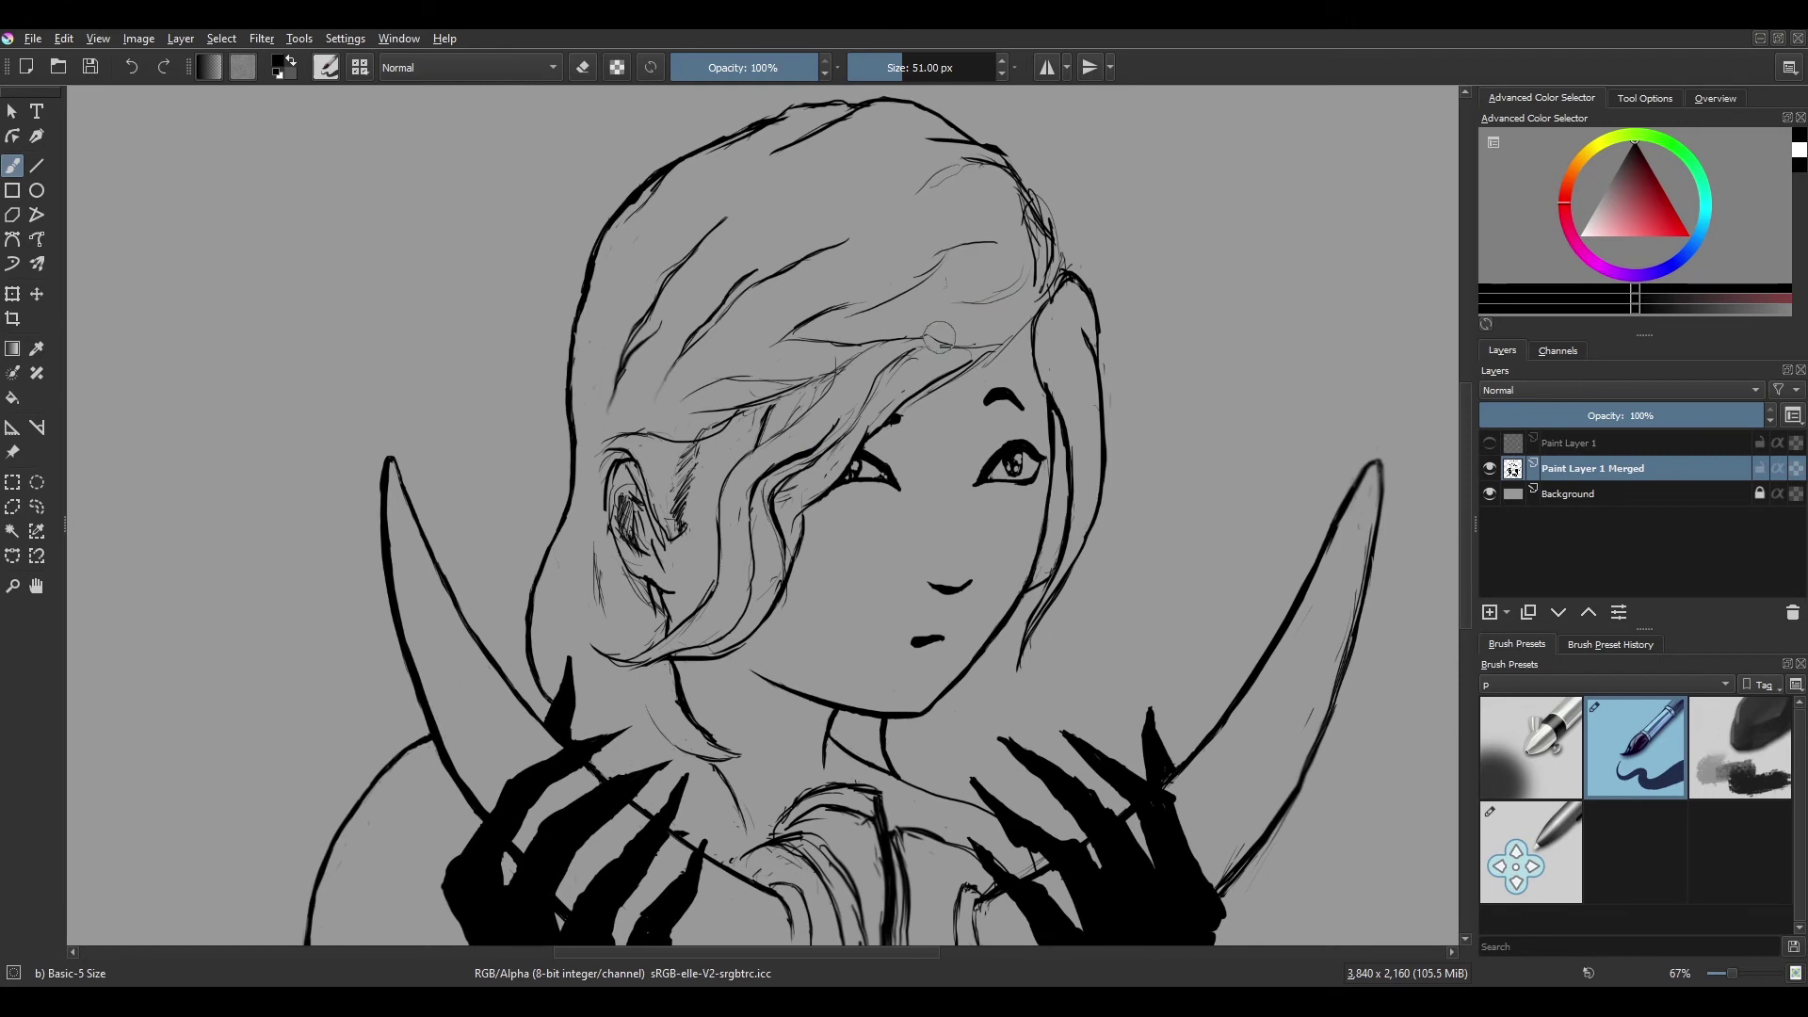
pyautogui.press('m')
pyautogui.press('m')
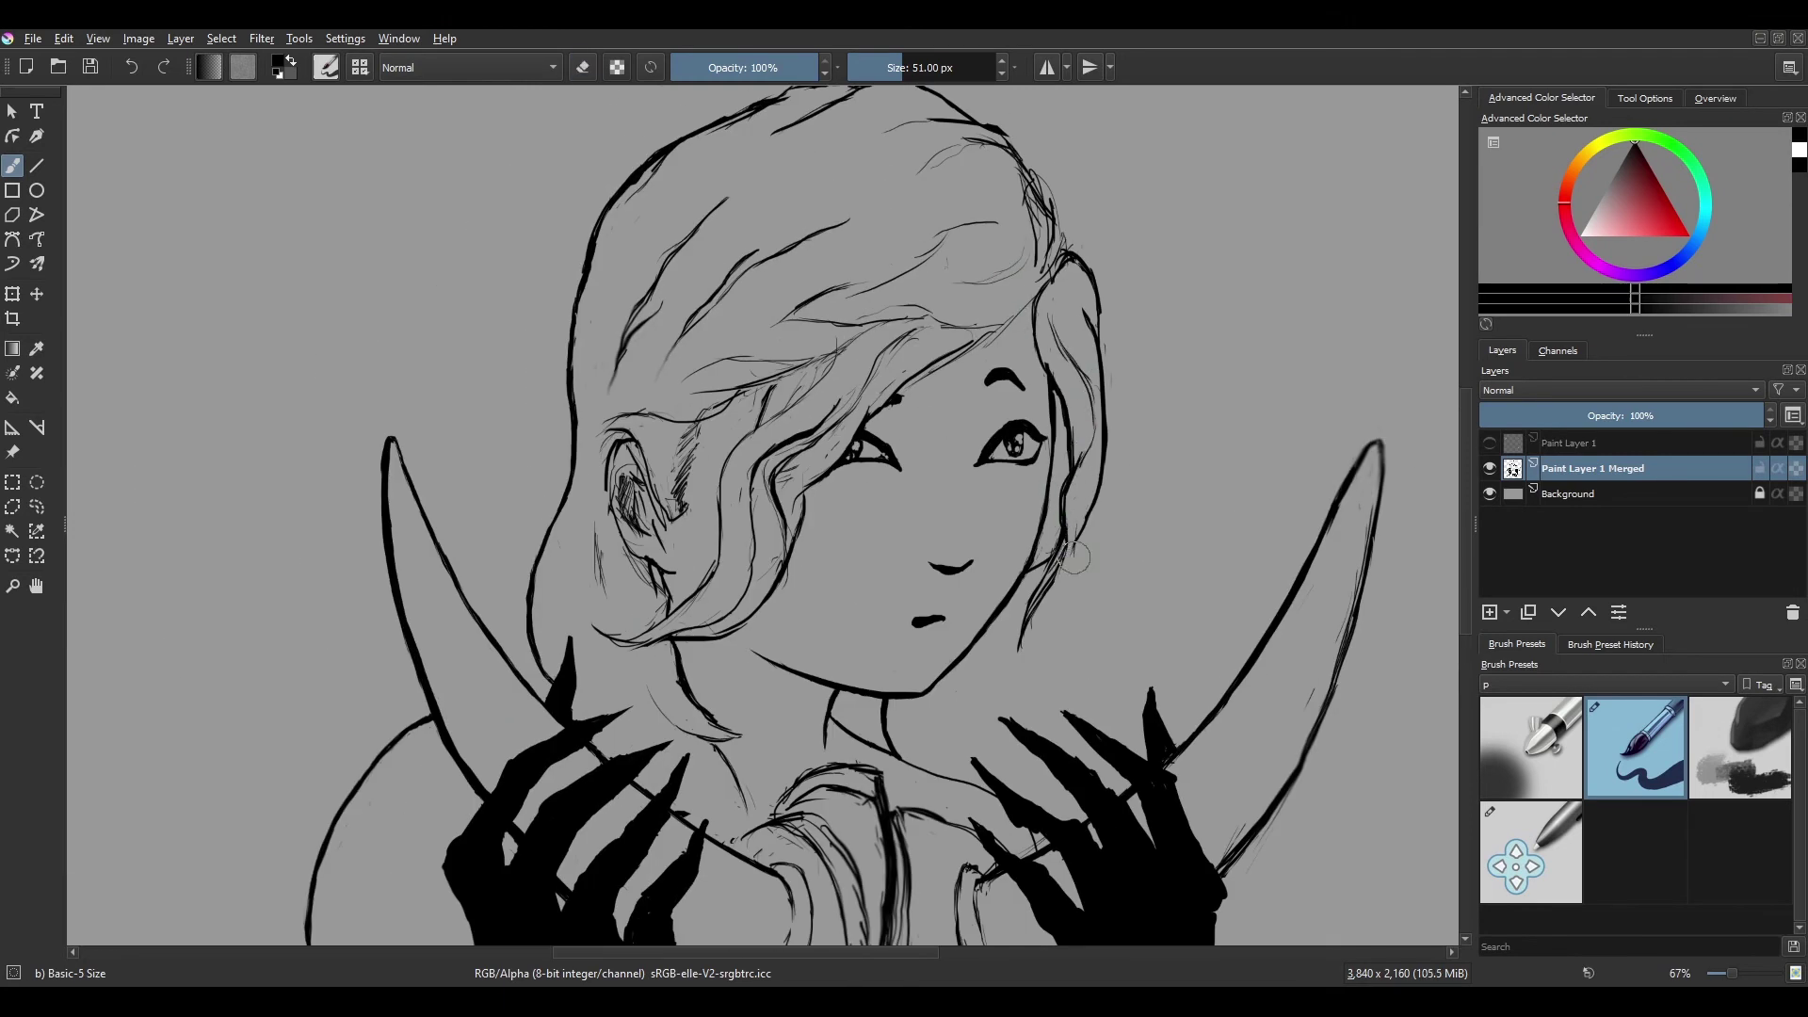
# Add a new paint layer and draw a cape with fold lines flowing from the left-side shoulder down to the canvas edge.
pyautogui.press('-')
pyautogui.moveTo(545, 775); pyautogui.dragTo(680, 656)
pyautogui.press('Insert')
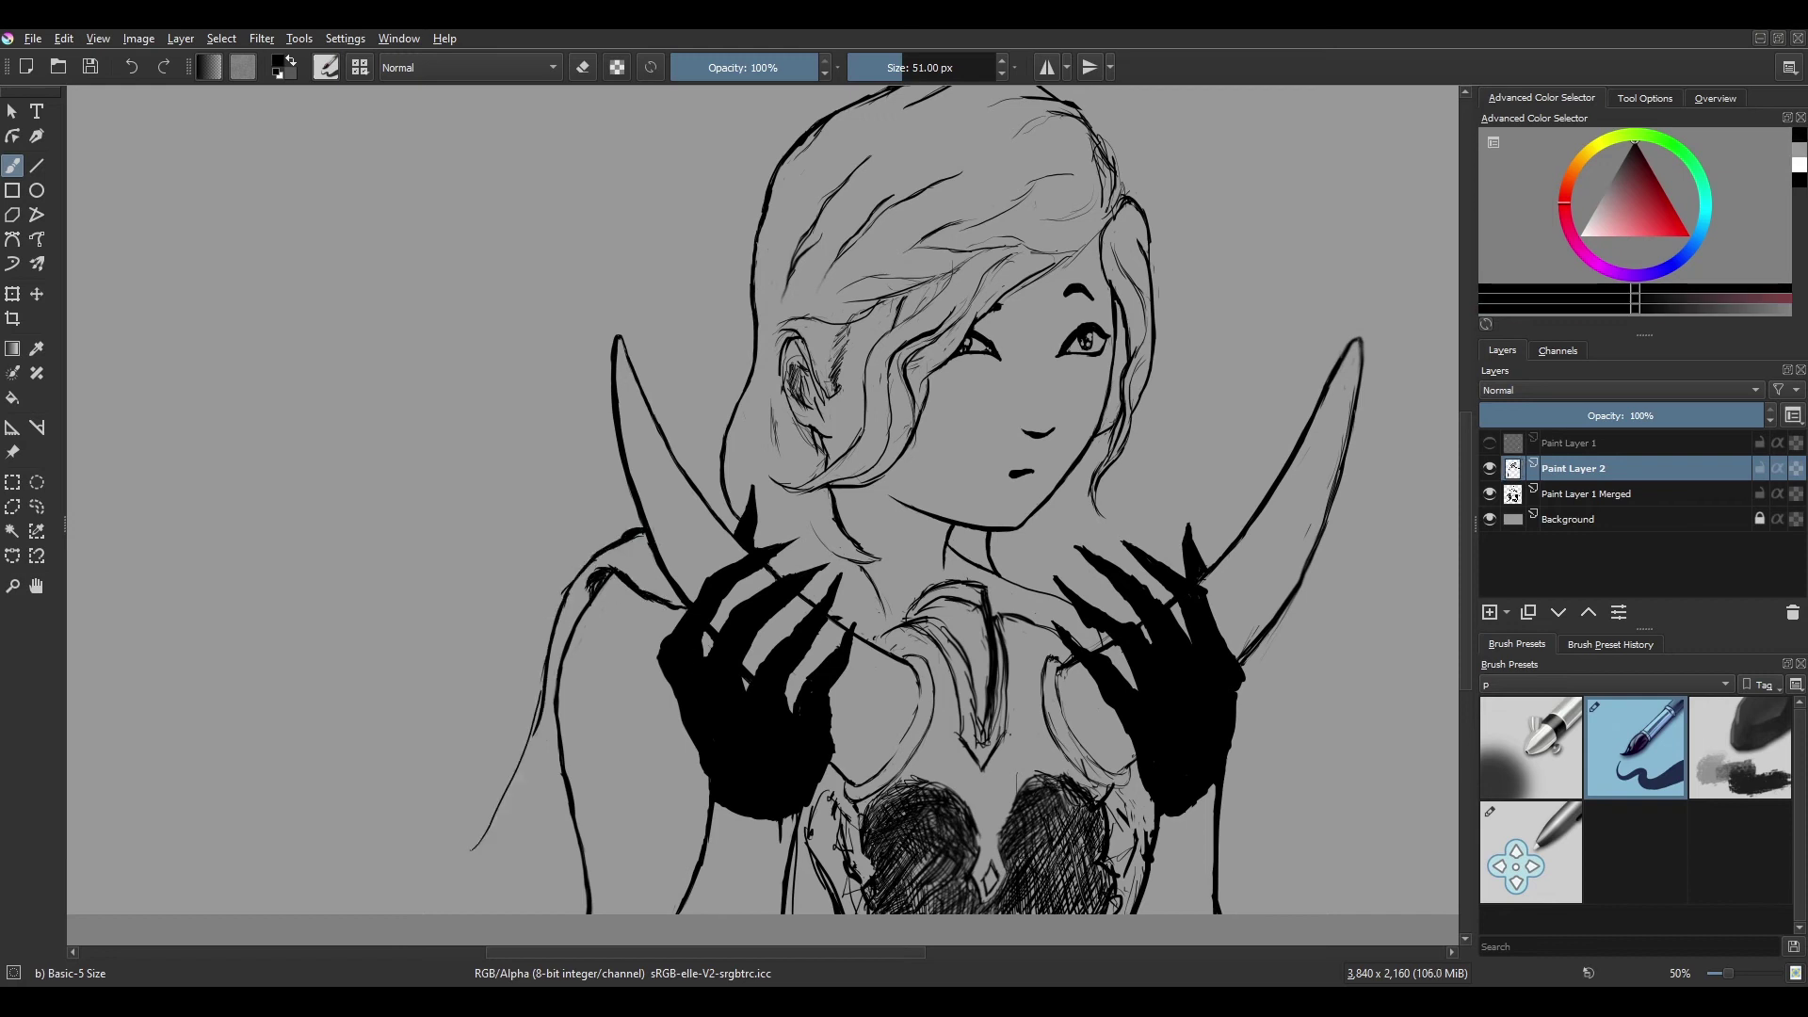
pyautogui.moveTo(583, 900); pyautogui.dragTo(513, 869)
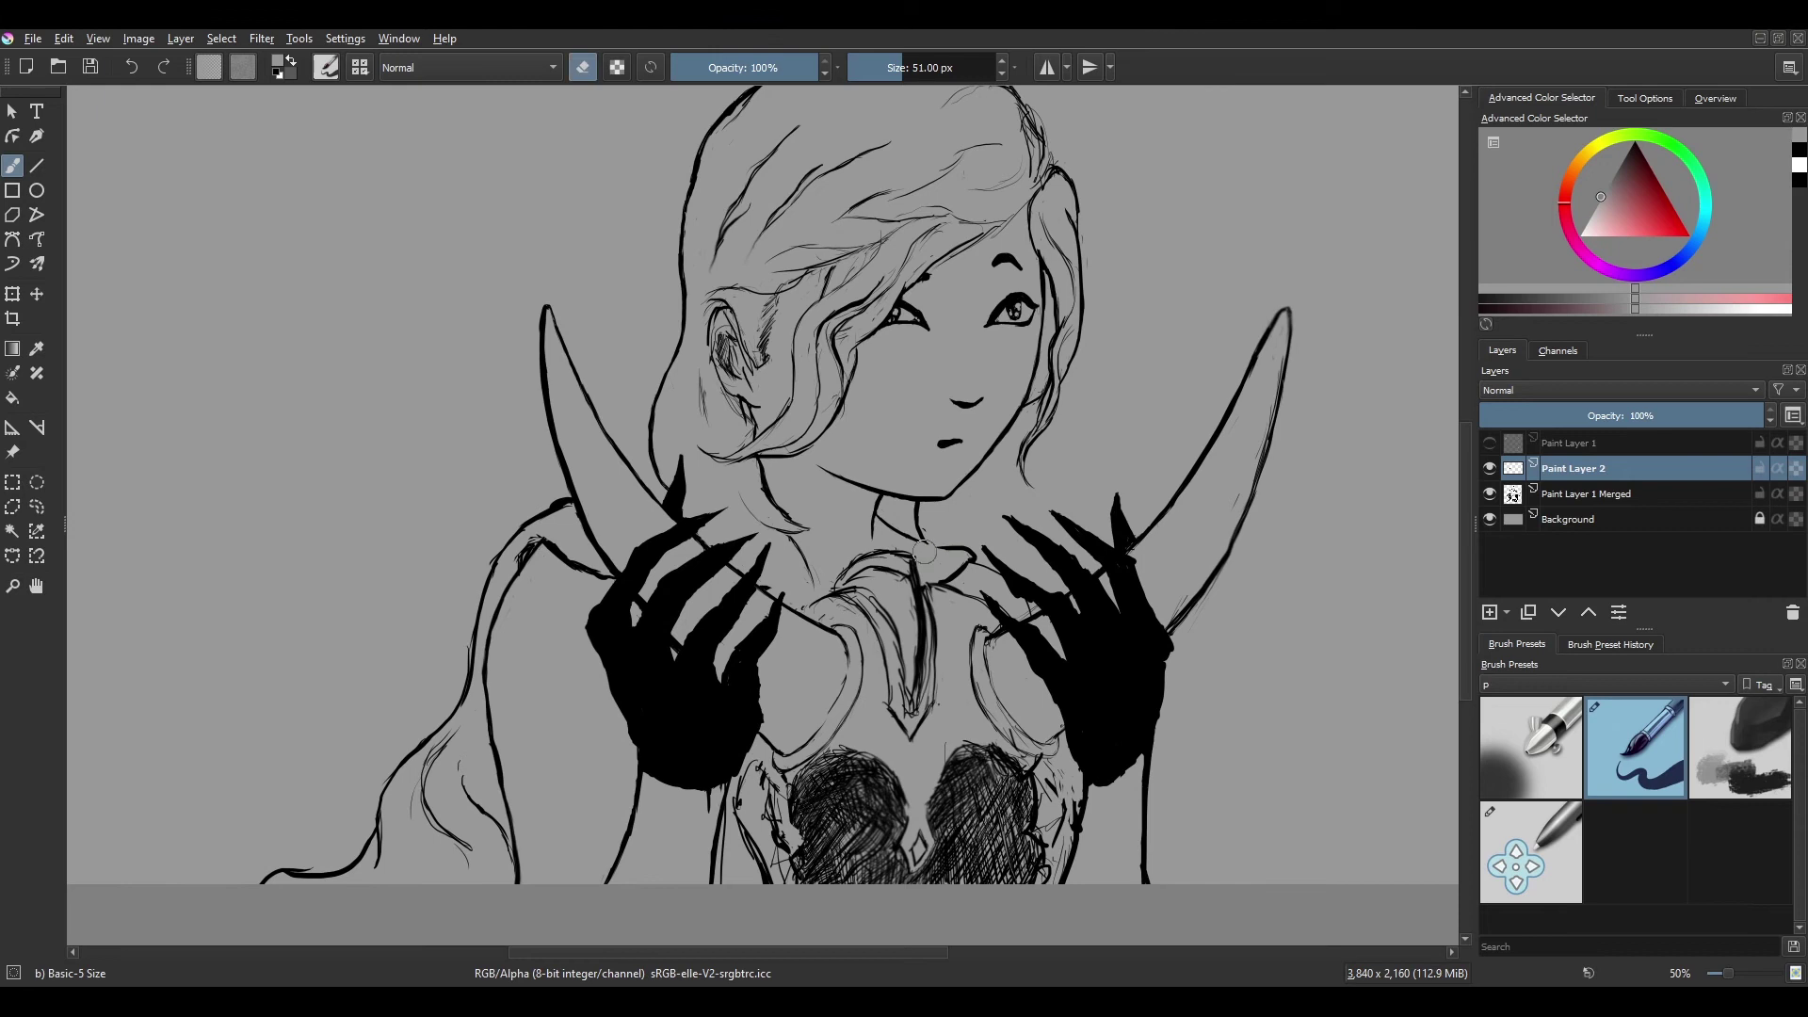
# Tidy the lines around the collar, shoulders and arms, and merge Paint Layer 2 into the line-art layer below it.
pyautogui.moveTo(816, 549); pyautogui.dragTo(848, 614)
pyautogui.scroll(-1, 845, 610)
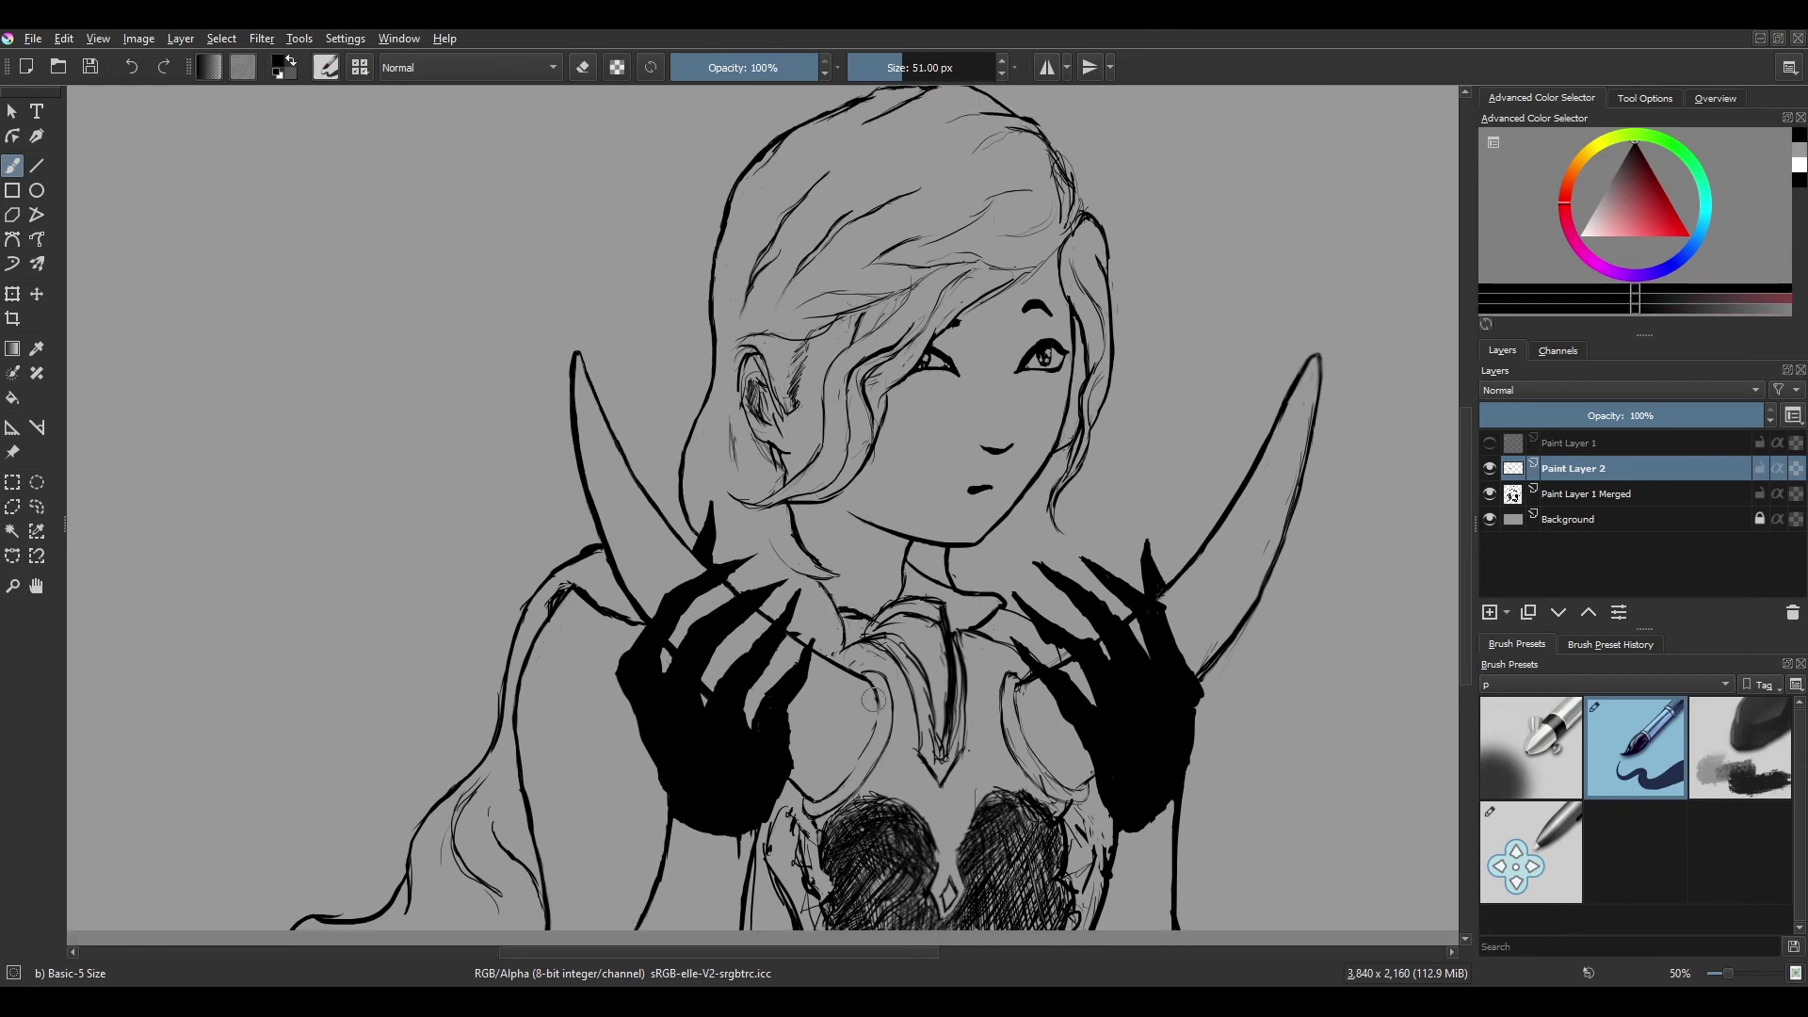
pyautogui.scroll(-1, 860, 615)
pyautogui.press('e')
pyautogui.press('d')
pyautogui.scroll(-3, 992, 794)
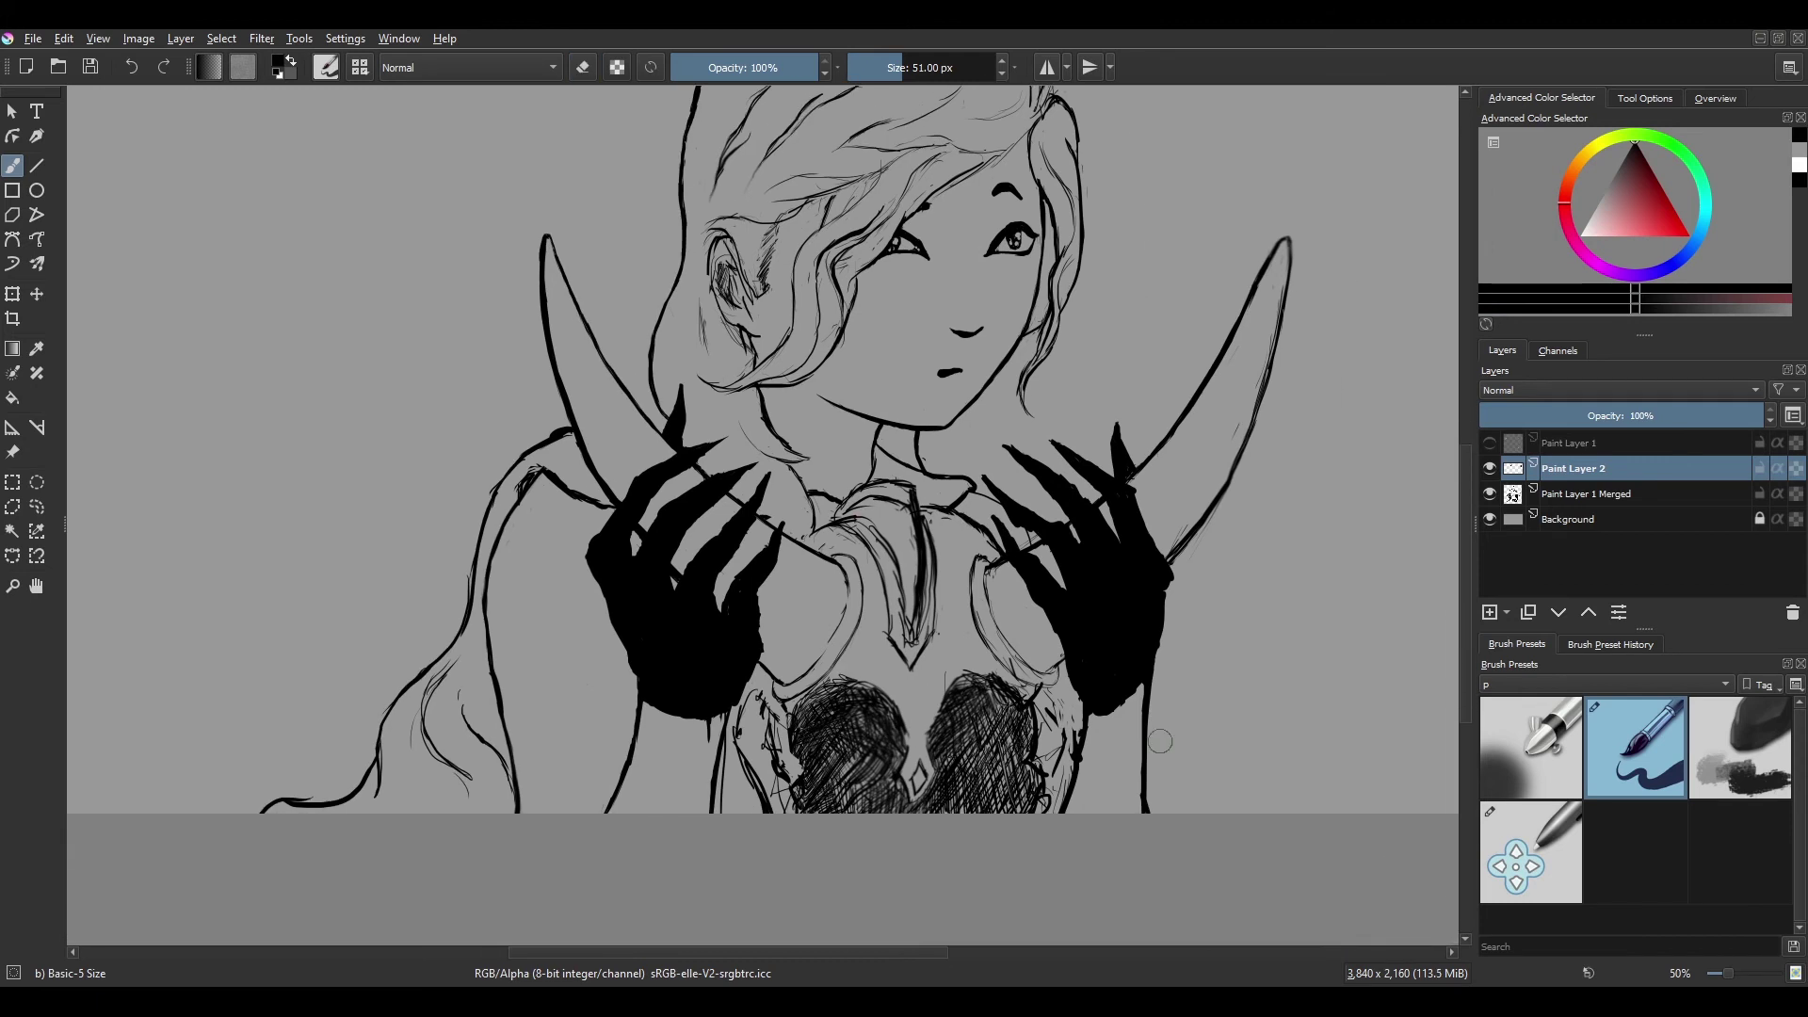
pyautogui.scroll(-2, 565, 659)
pyautogui.hotkey('ctrl', 'e')
pyautogui.scroll(4, 503, 653)
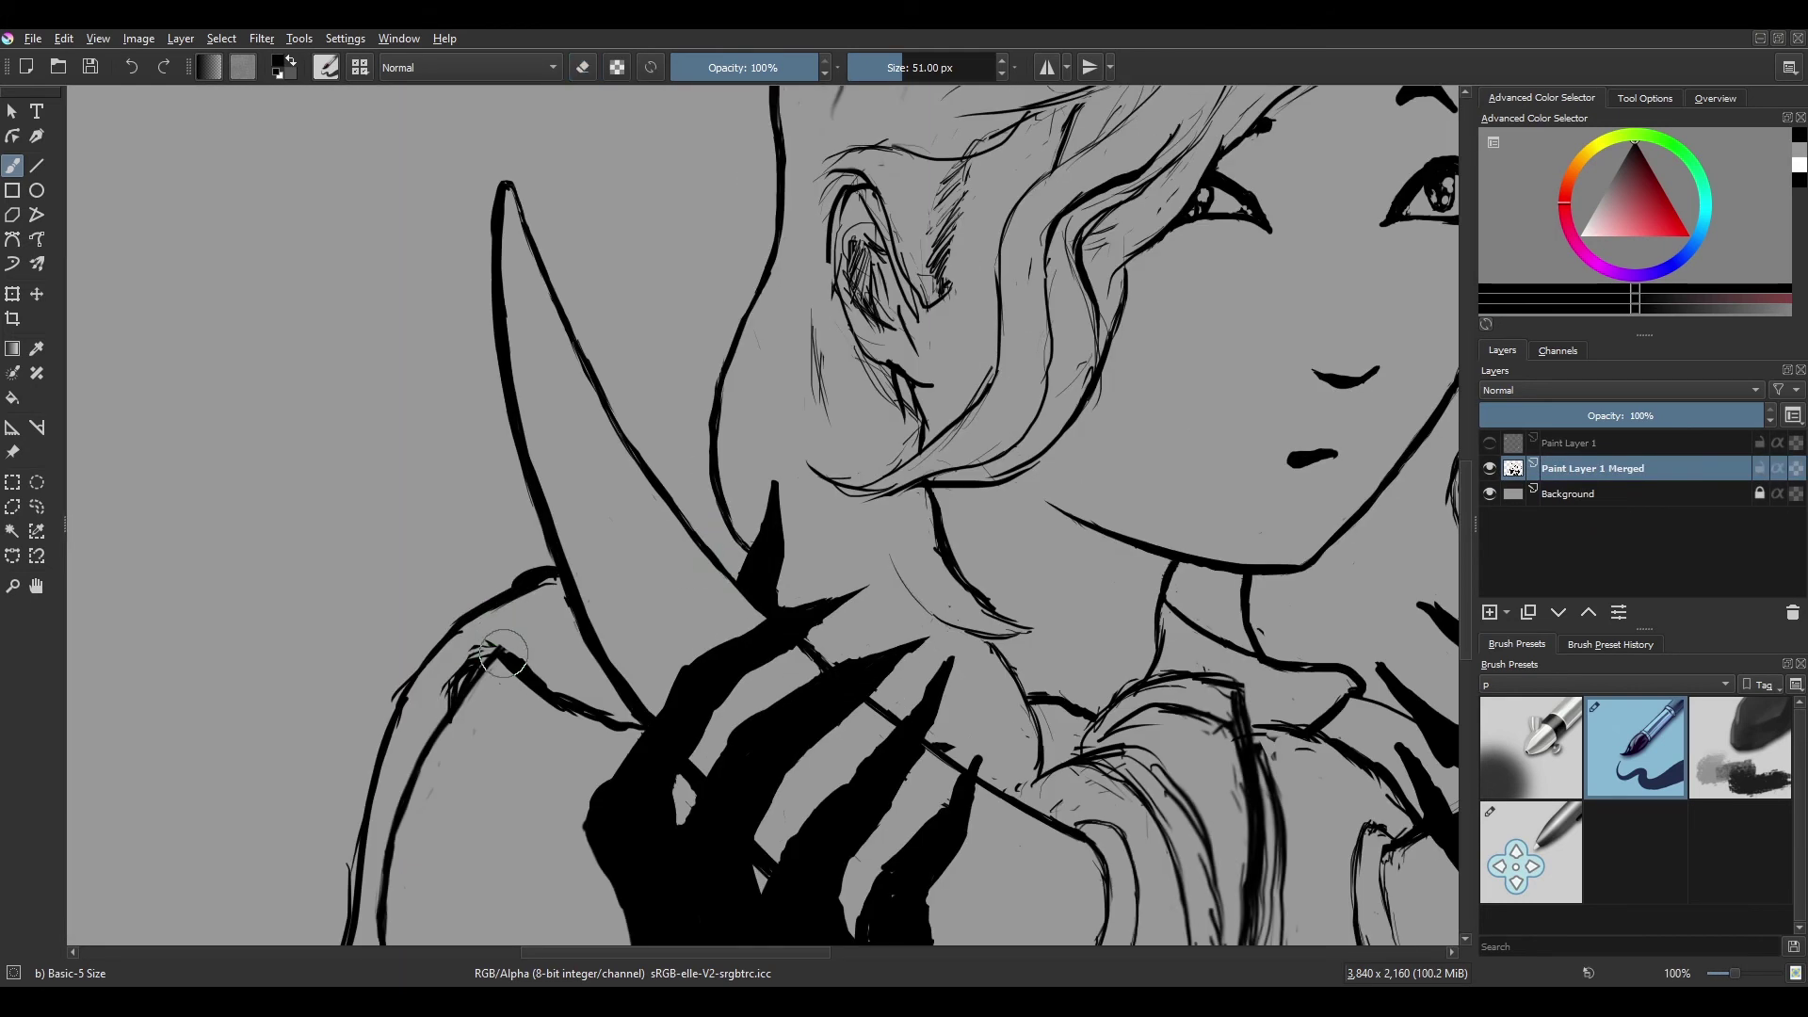
pyautogui.scroll(-3, 496, 664)
pyautogui.scroll(2, 568, 567)
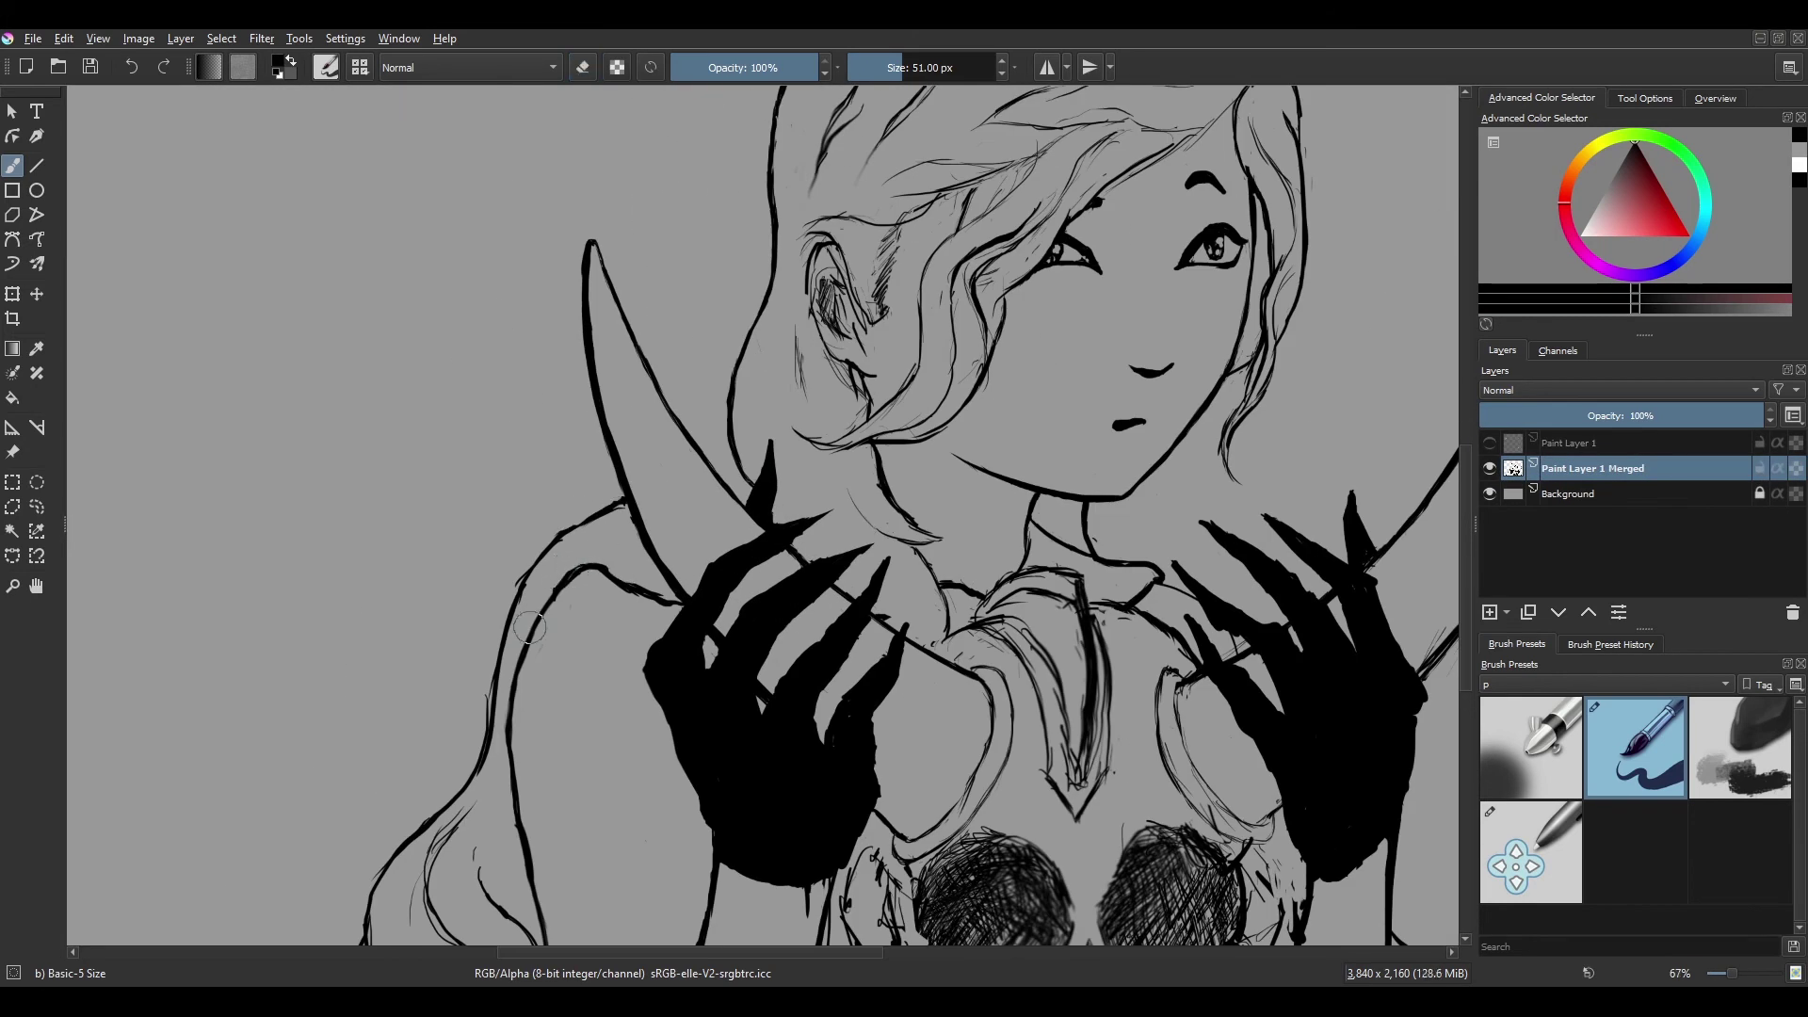
pyautogui.scroll(-3, 499, 565)
# Add a new paint layer at 30% opacity and block in a flat tone over the crown, fringe and back of the hair.
pyautogui.press('Insert')
pyautogui.scroll(4, 885, 235)
pyautogui.moveTo(829, 301)
pyautogui.mouseDown()
pyautogui.moveTo(678, 678)
pyautogui.moveTo(1241, 476)
pyautogui.moveTo(1083, 527)
pyautogui.moveTo(1224, 377)
pyautogui.moveTo(829, 358)
pyautogui.moveTo(1078, 353)
pyautogui.moveTo(1210, 132)
pyautogui.mouseUp()
pyautogui.moveTo(961, 565); pyautogui.dragTo(1074, 499)
pyautogui.moveTo(1120, 584); pyautogui.dragTo(1026, 509)
pyautogui.moveTo(744, 170); pyautogui.dragTo(715, 386)
pyautogui.moveTo(904, 273); pyautogui.dragTo(735, 527)
pyautogui.moveTo(848, 499); pyautogui.dragTo(772, 649)
pyautogui.moveTo(715, 292); pyautogui.dragTo(697, 415)
pyautogui.moveTo(856, 528); pyautogui.dragTo(836, 655)
pyautogui.moveTo(754, 358); pyautogui.dragTo(692, 556)
pyautogui.moveTo(684, 556)
pyautogui.mouseDown()
pyautogui.moveTo(669, 420)
pyautogui.moveTo(659, 565)
pyautogui.mouseUp()
pyautogui.moveTo(763, 433)
pyautogui.mouseDown()
pyautogui.moveTo(759, 613)
pyautogui.moveTo(741, 512)
pyautogui.mouseUp()
pyautogui.moveTo(776, 565); pyautogui.dragTo(847, 735)
pyautogui.moveTo(640, 386); pyautogui.dragTo(593, 641)
pyautogui.moveTo(659, 664); pyautogui.dragTo(744, 796)
pyautogui.moveTo(848, 471); pyautogui.dragTo(782, 389)
pyautogui.moveTo(810, 650); pyautogui.dragTo(781, 805)
pyautogui.moveTo(678, 443); pyautogui.dragTo(791, 763)
pyautogui.moveTo(565, 428); pyautogui.dragTo(546, 556)
pyautogui.moveTo(565, 320); pyautogui.dragTo(678, 442)
pyautogui.moveTo(640, 636); pyautogui.dragTo(697, 688)
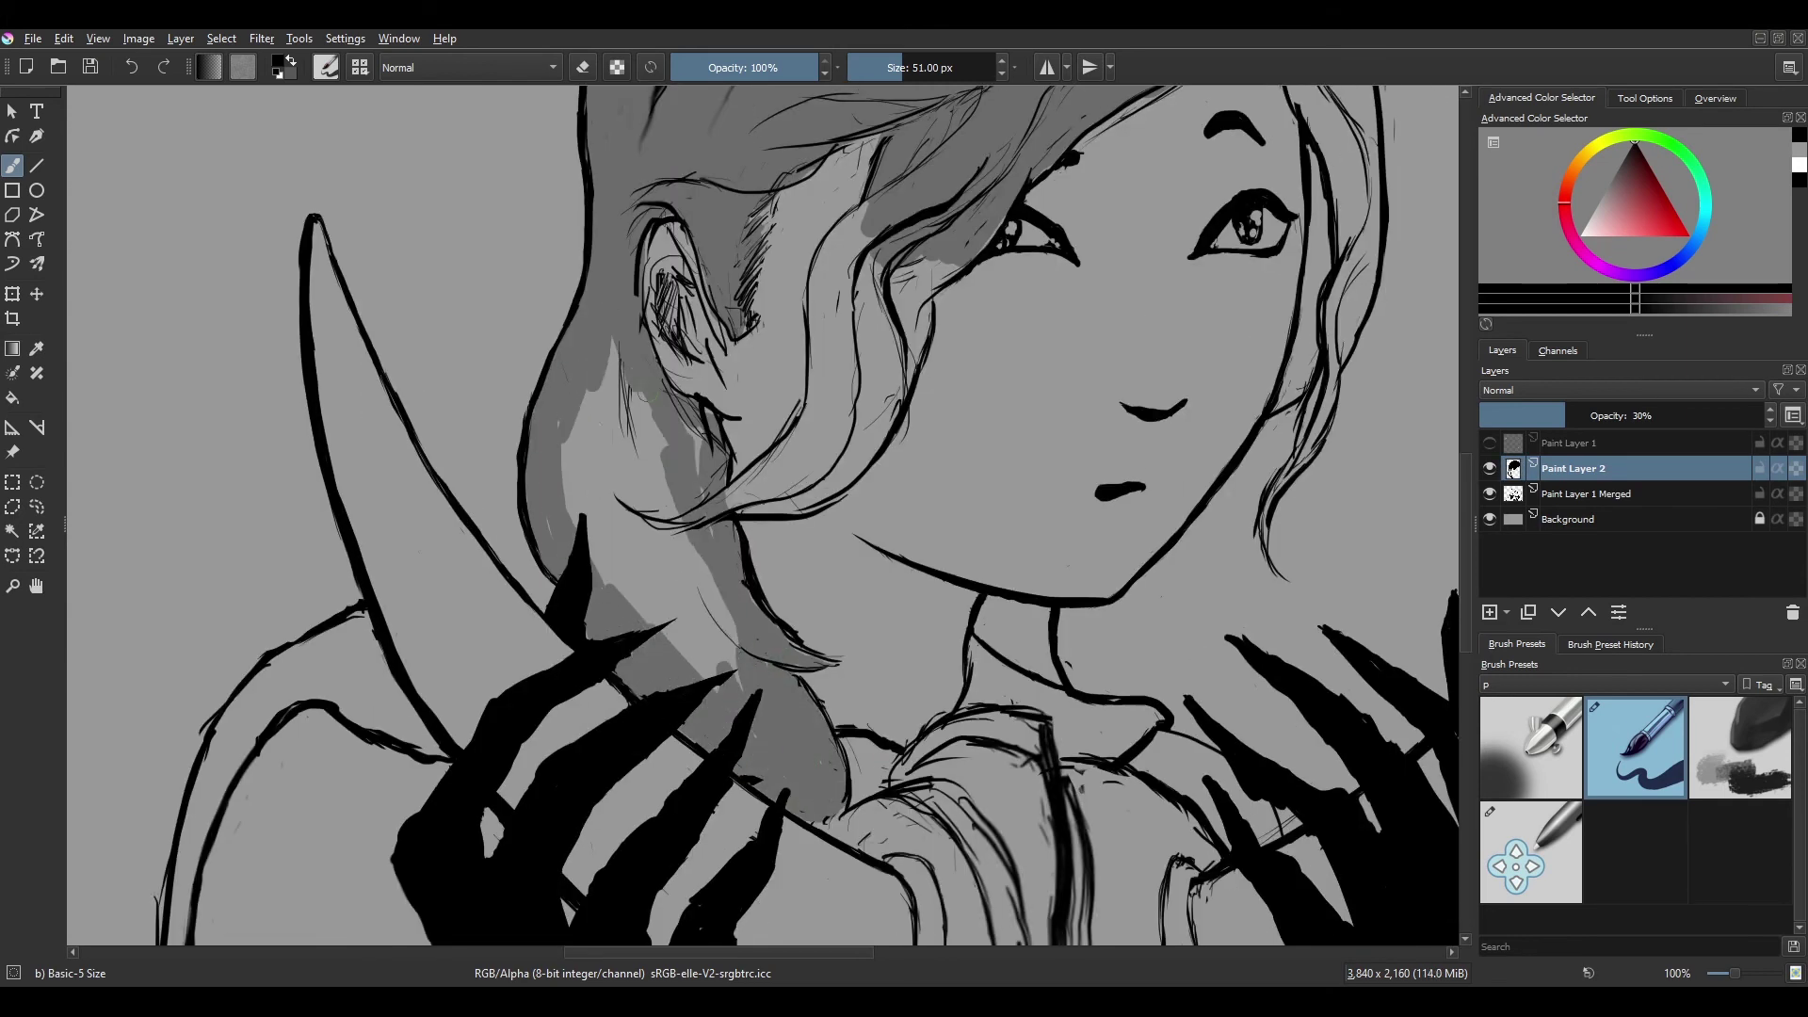
# Fill the remaining gaps in the back hair and the wavy front lock with the same flat tone.
pyautogui.moveTo(715, 344); pyautogui.dragTo(584, 659)
pyautogui.moveTo(753, 377); pyautogui.dragTo(714, 478)
pyautogui.moveTo(828, 348); pyautogui.dragTo(743, 565)
pyautogui.moveTo(791, 537); pyautogui.dragTo(687, 616)
pyautogui.moveTo(852, 362); pyautogui.dragTo(810, 503)
pyautogui.moveTo(918, 377); pyautogui.dragTo(767, 576)
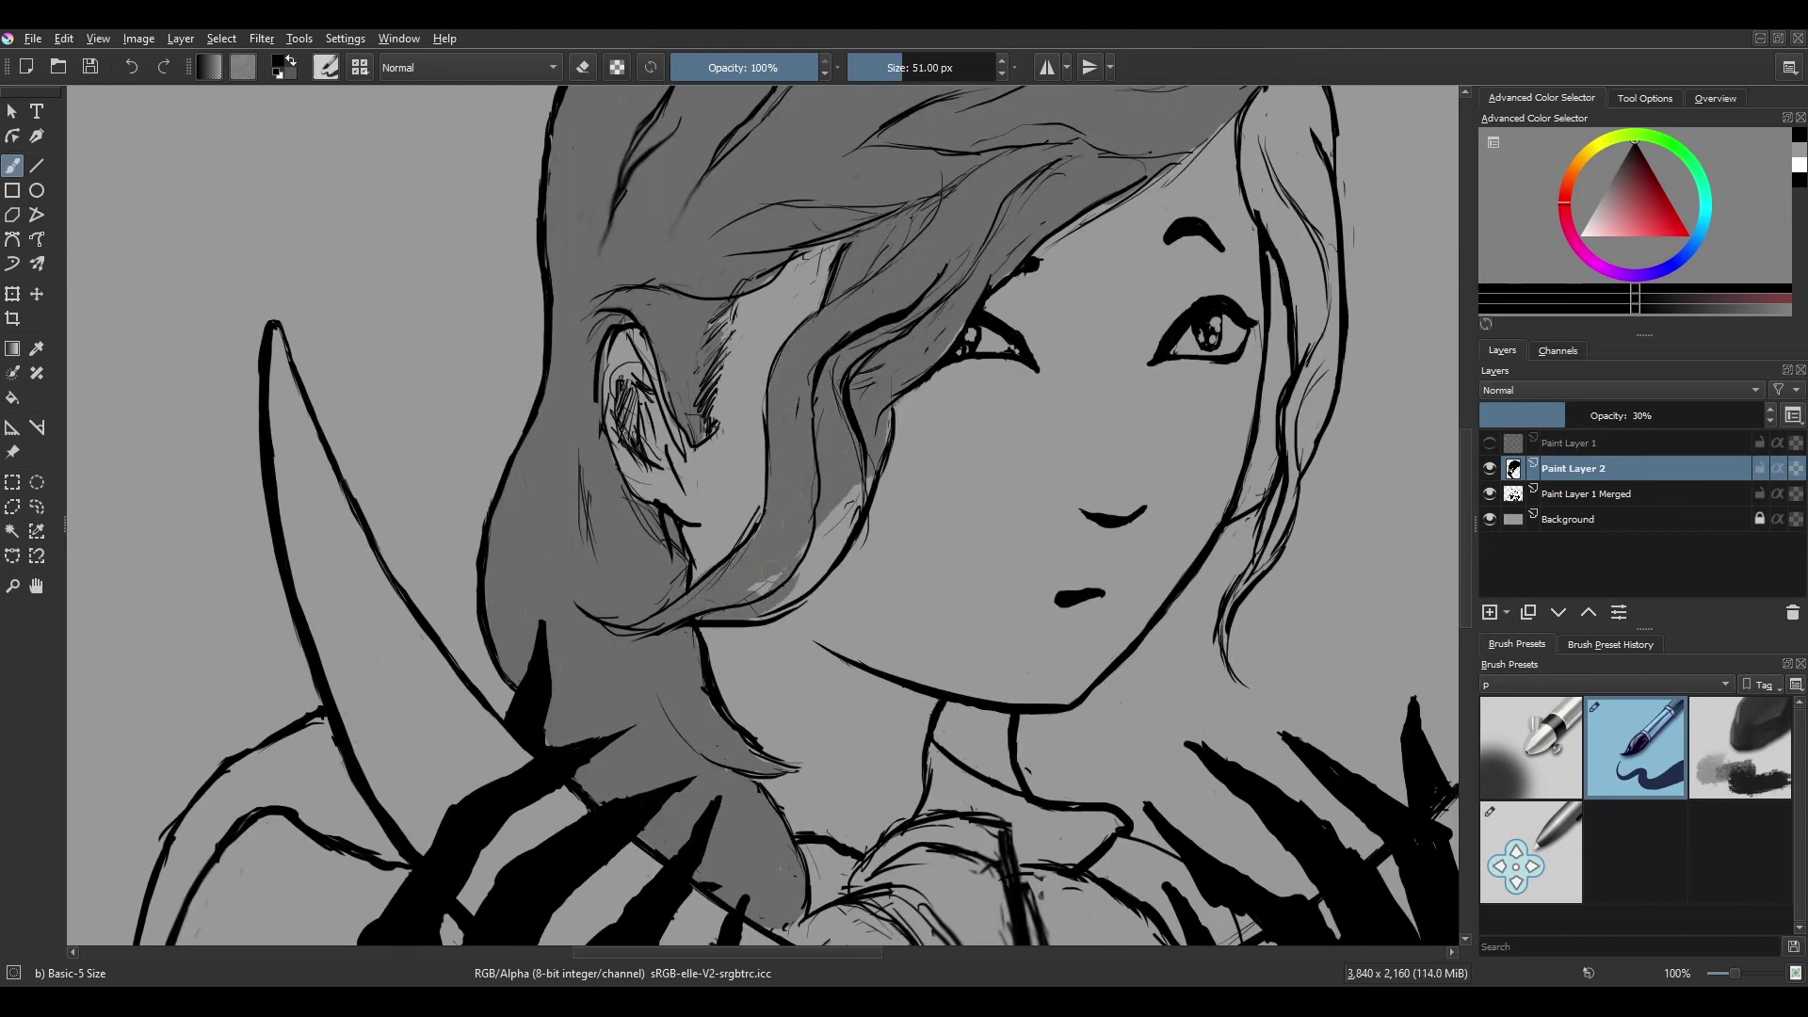
pyautogui.moveTo(857, 484); pyautogui.dragTo(777, 607)
# Fill the far-side hair lock with the flat tone on the hair shading layer.
pyautogui.press('pagedown')
pyautogui.click(1505, 474)
pyautogui.moveTo(1153, 249); pyautogui.dragTo(1078, 518)
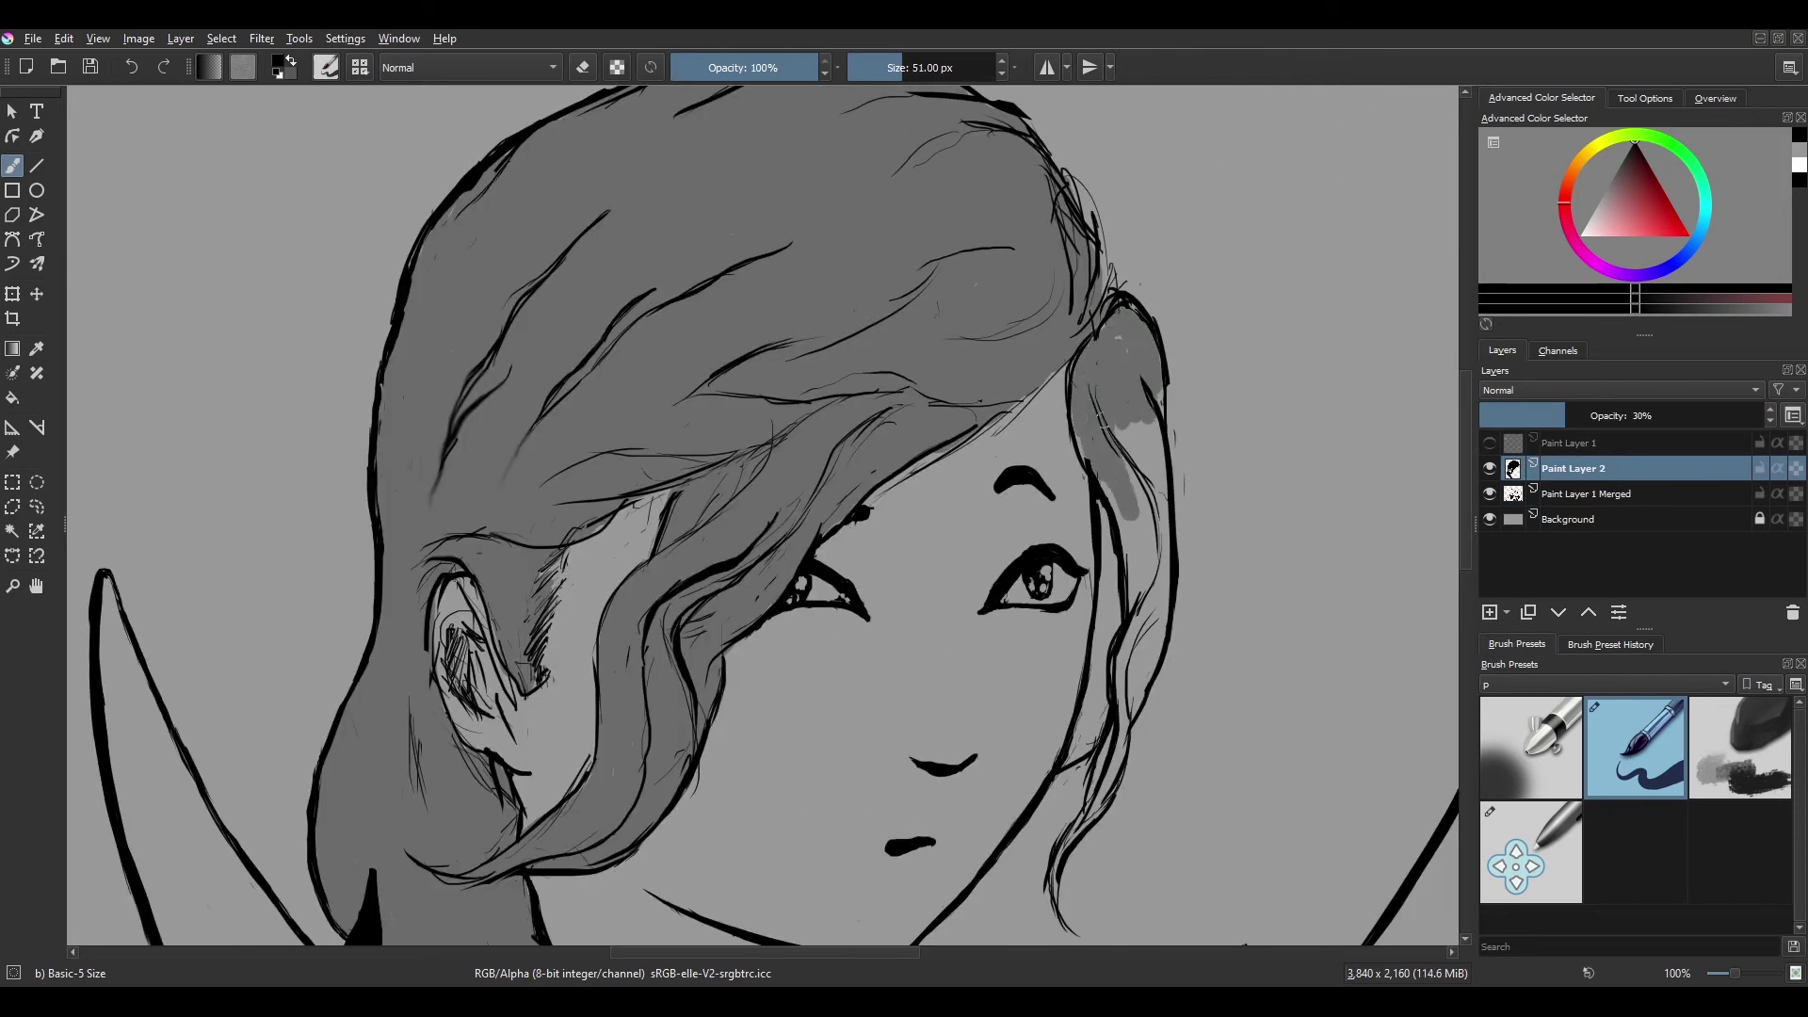
pyautogui.moveTo(1158, 419); pyautogui.dragTo(1116, 523)
pyautogui.moveTo(1135, 344); pyautogui.dragTo(1045, 621)
# Add a new paint layer at 50% opacity and fill the left-side cape and the collar with a dark tone.
pyautogui.press('-')
pyautogui.press('Insert')
pyautogui.moveTo(744, 372); pyautogui.dragTo(669, 429)
pyautogui.moveTo(782, 396)
pyautogui.mouseDown()
pyautogui.moveTo(665, 426)
pyautogui.moveTo(612, 744)
pyautogui.moveTo(650, 847)
pyautogui.moveTo(555, 678)
pyautogui.moveTo(527, 791)
pyautogui.moveTo(357, 859)
pyautogui.mouseUp()
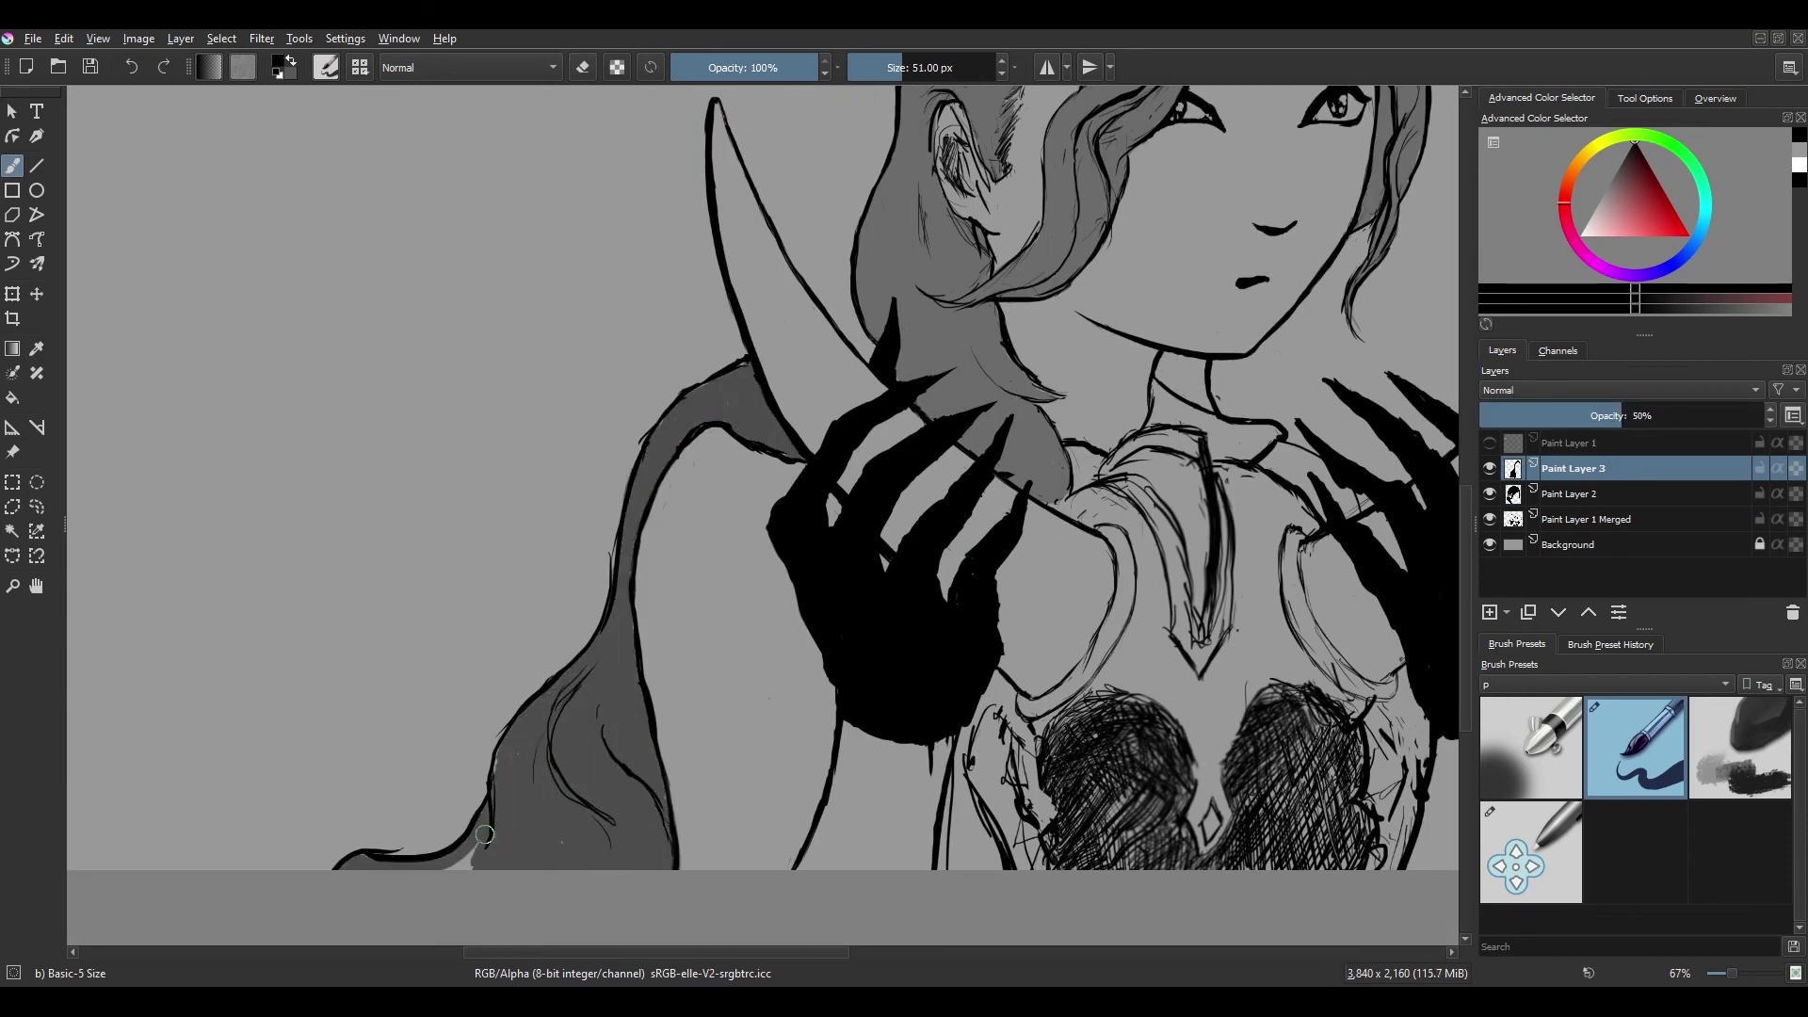
pyautogui.moveTo(1097, 458); pyautogui.dragTo(725, 529)
# Tone the hair behind the neck on Paint Layer 2 and fill the right-side corner of the cape on Paint Layer 3.
pyautogui.press('pagedown')
pyautogui.moveTo(786, 442); pyautogui.dragTo(834, 463)
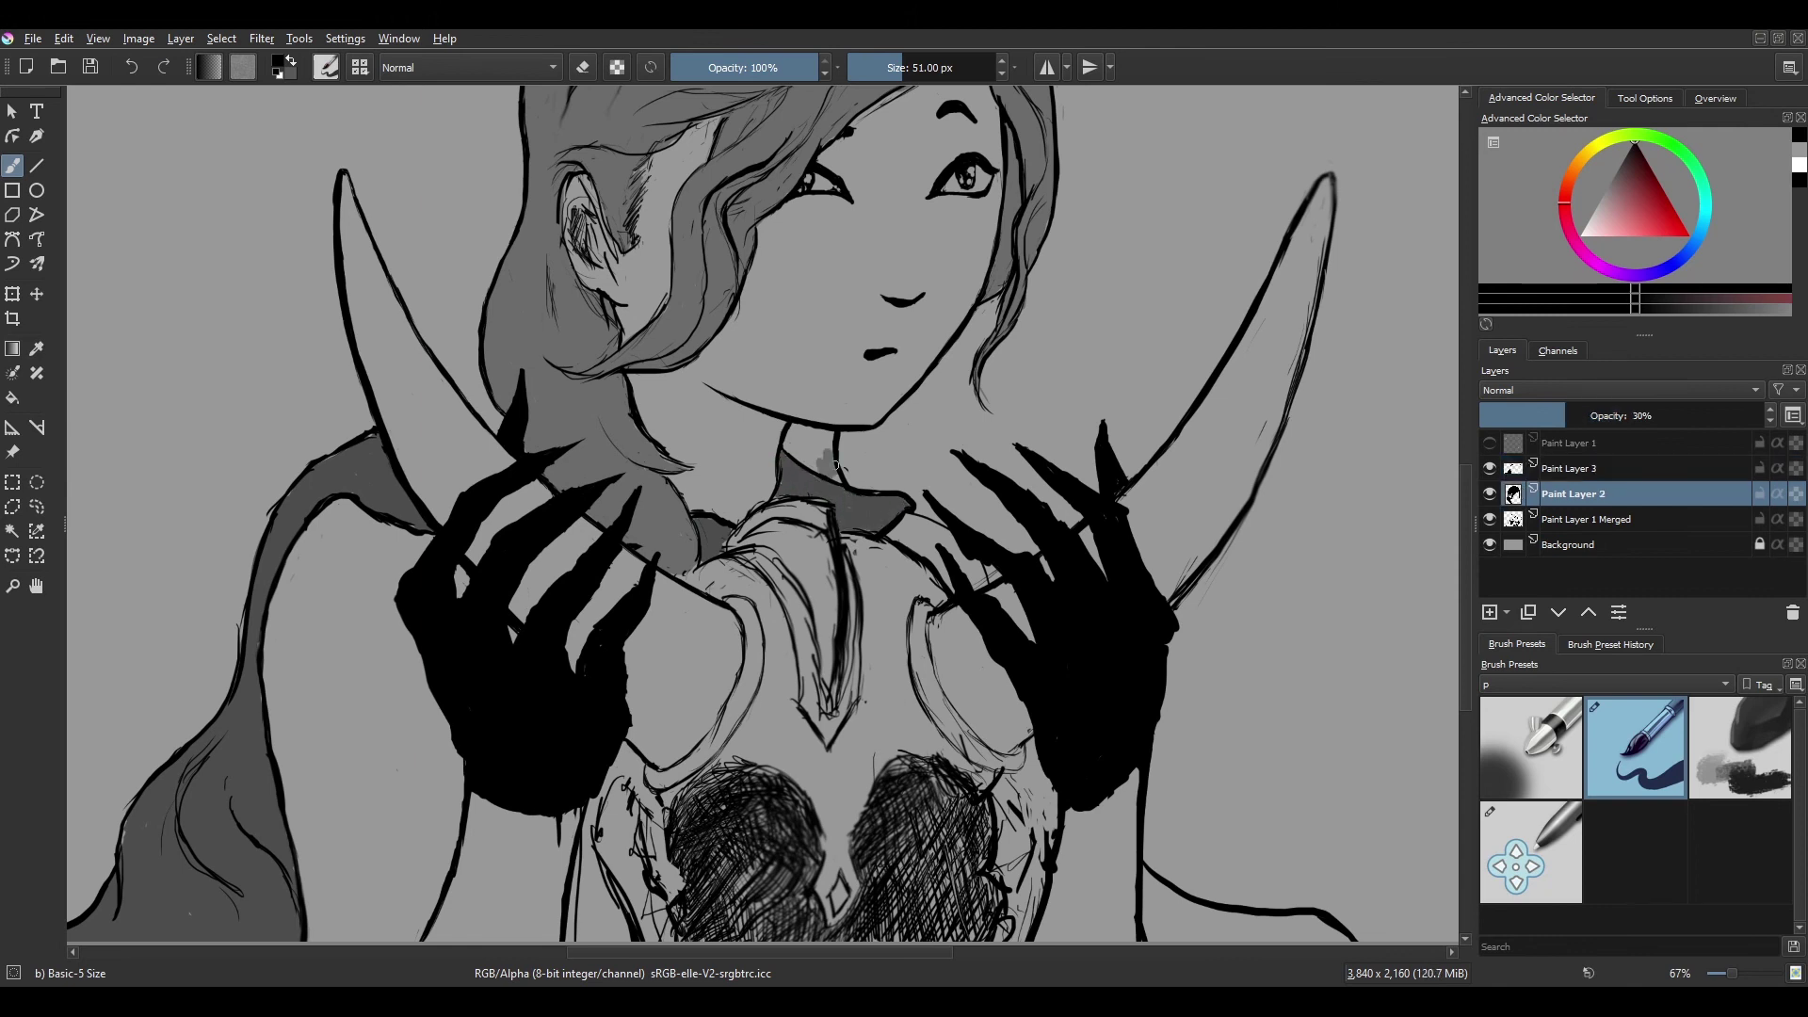
pyautogui.scroll(-5, 836, 603)
pyautogui.press('-')
pyautogui.press('-')
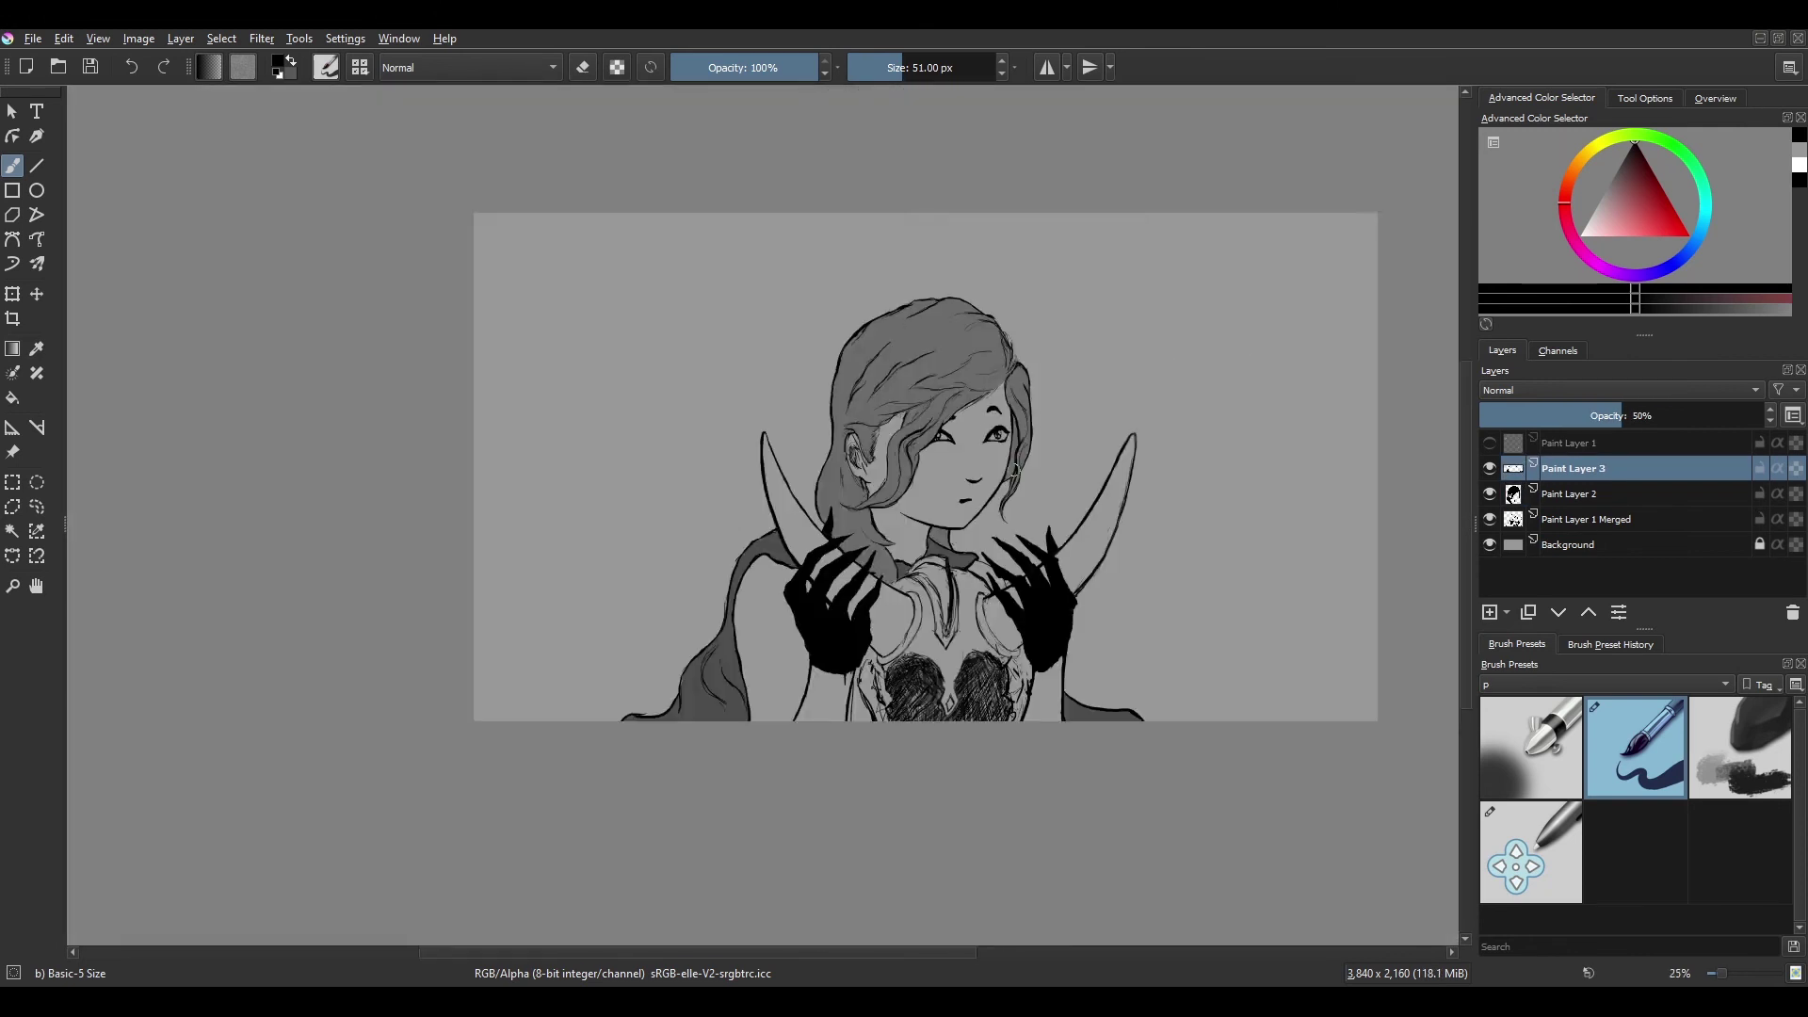
# Rename the hair tone layer to hair and the cape tone layer to cape.
pyautogui.press('=')
pyautogui.press('F2')
pyautogui.write('hair')
pyautogui.press('Return')
pyautogui.press('=')
pyautogui.press('=')
pyautogui.press('=')
pyautogui.press('pageup')
pyautogui.scroll(-2, 1090, 634)
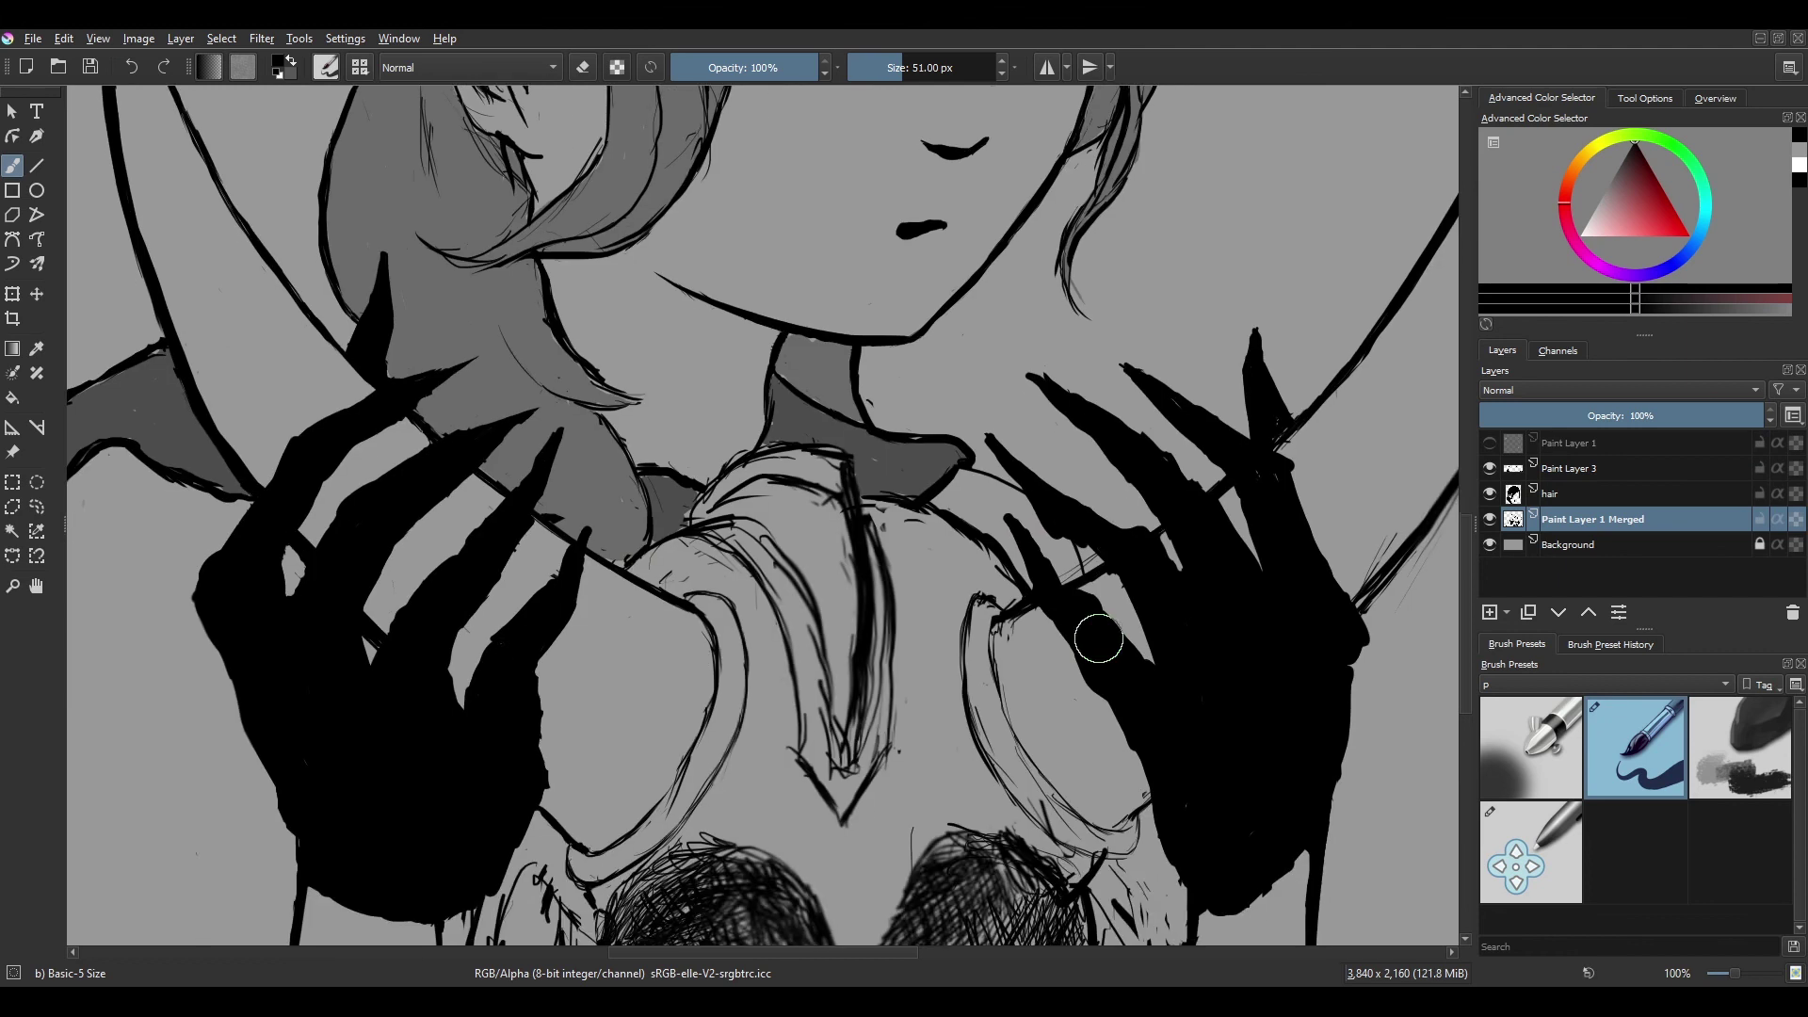
pyautogui.press('F2')
pyautogui.write('cape')
pyautogui.press('Return')
# Add a new paint layer named horns and set its opacity to 20%.
pyautogui.press('-')
pyautogui.press('-')
pyautogui.press('Insert')
pyautogui.press('F2')
pyautogui.write('horns')
pyautogui.press('Return')
pyautogui.scroll(3, 753, 471)
pyautogui.moveTo(1565, 422); pyautogui.dragTo(1536, 415)
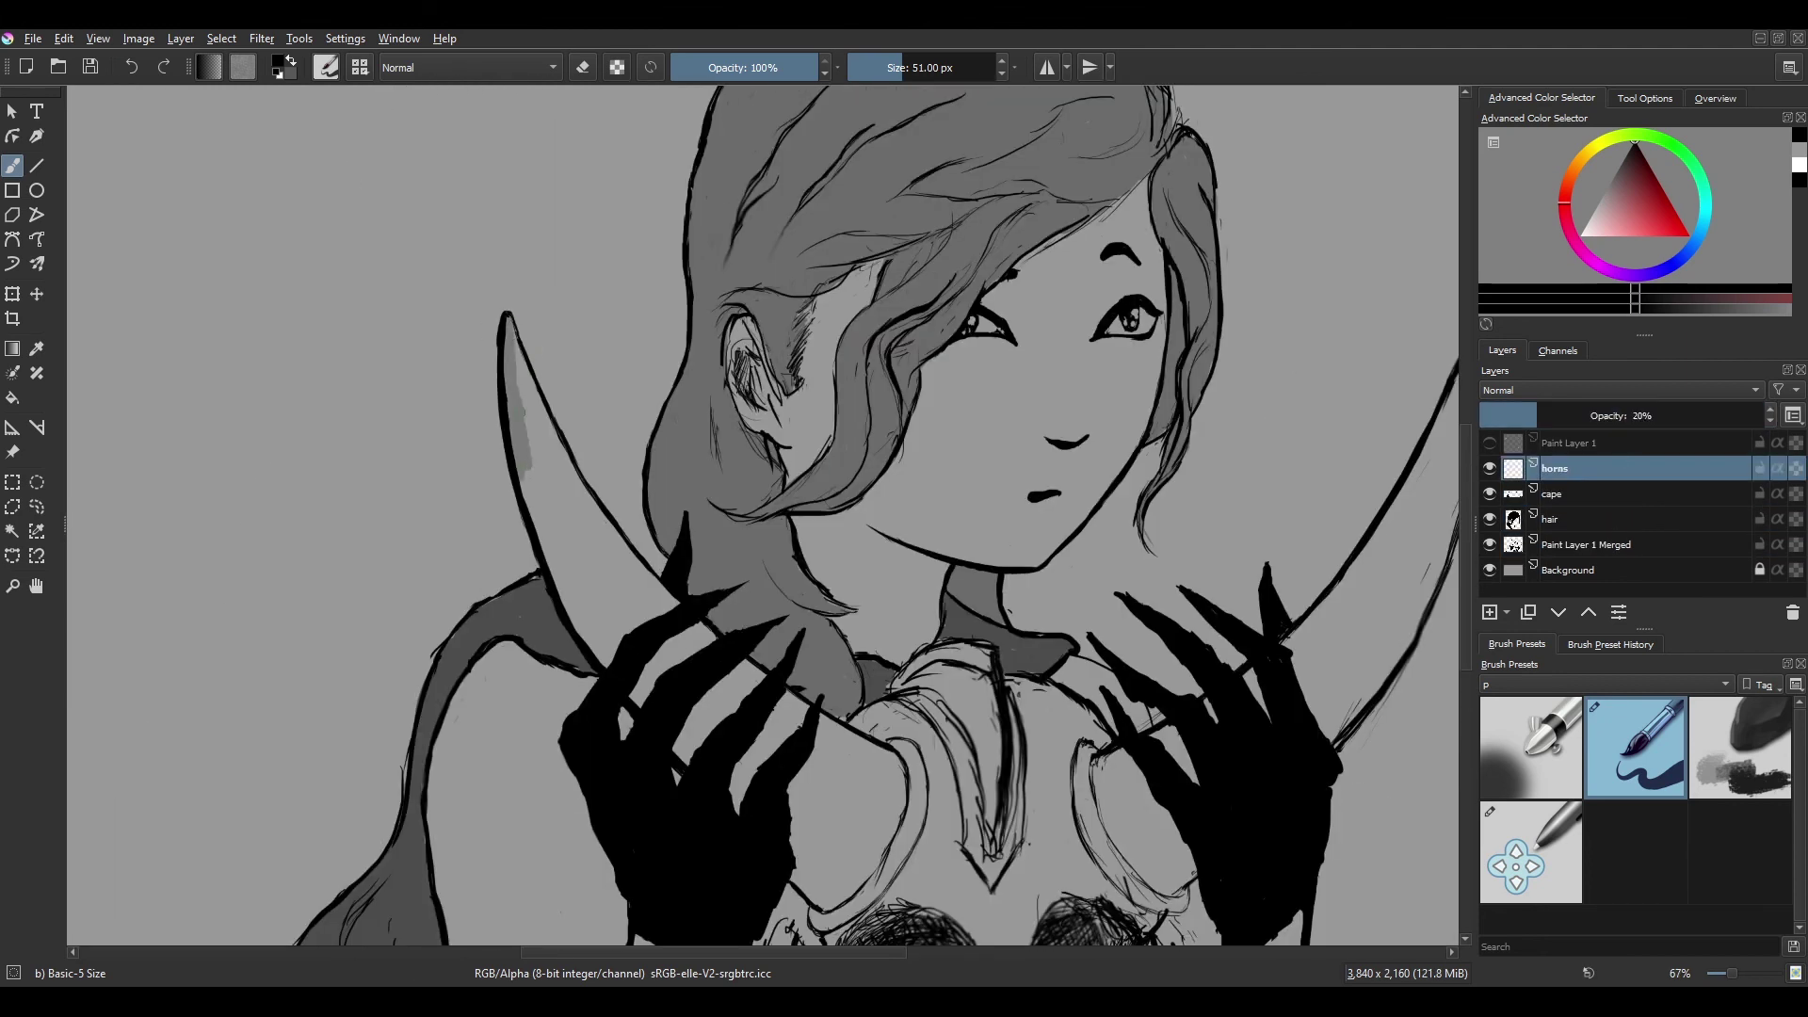
# Paint a shadow tone along one side of both curved blades, down through the parts behind the claws.
pyautogui.moveTo(791, 824); pyautogui.dragTo(871, 908)
pyautogui.moveTo(791, 791); pyautogui.dragTo(875, 885)
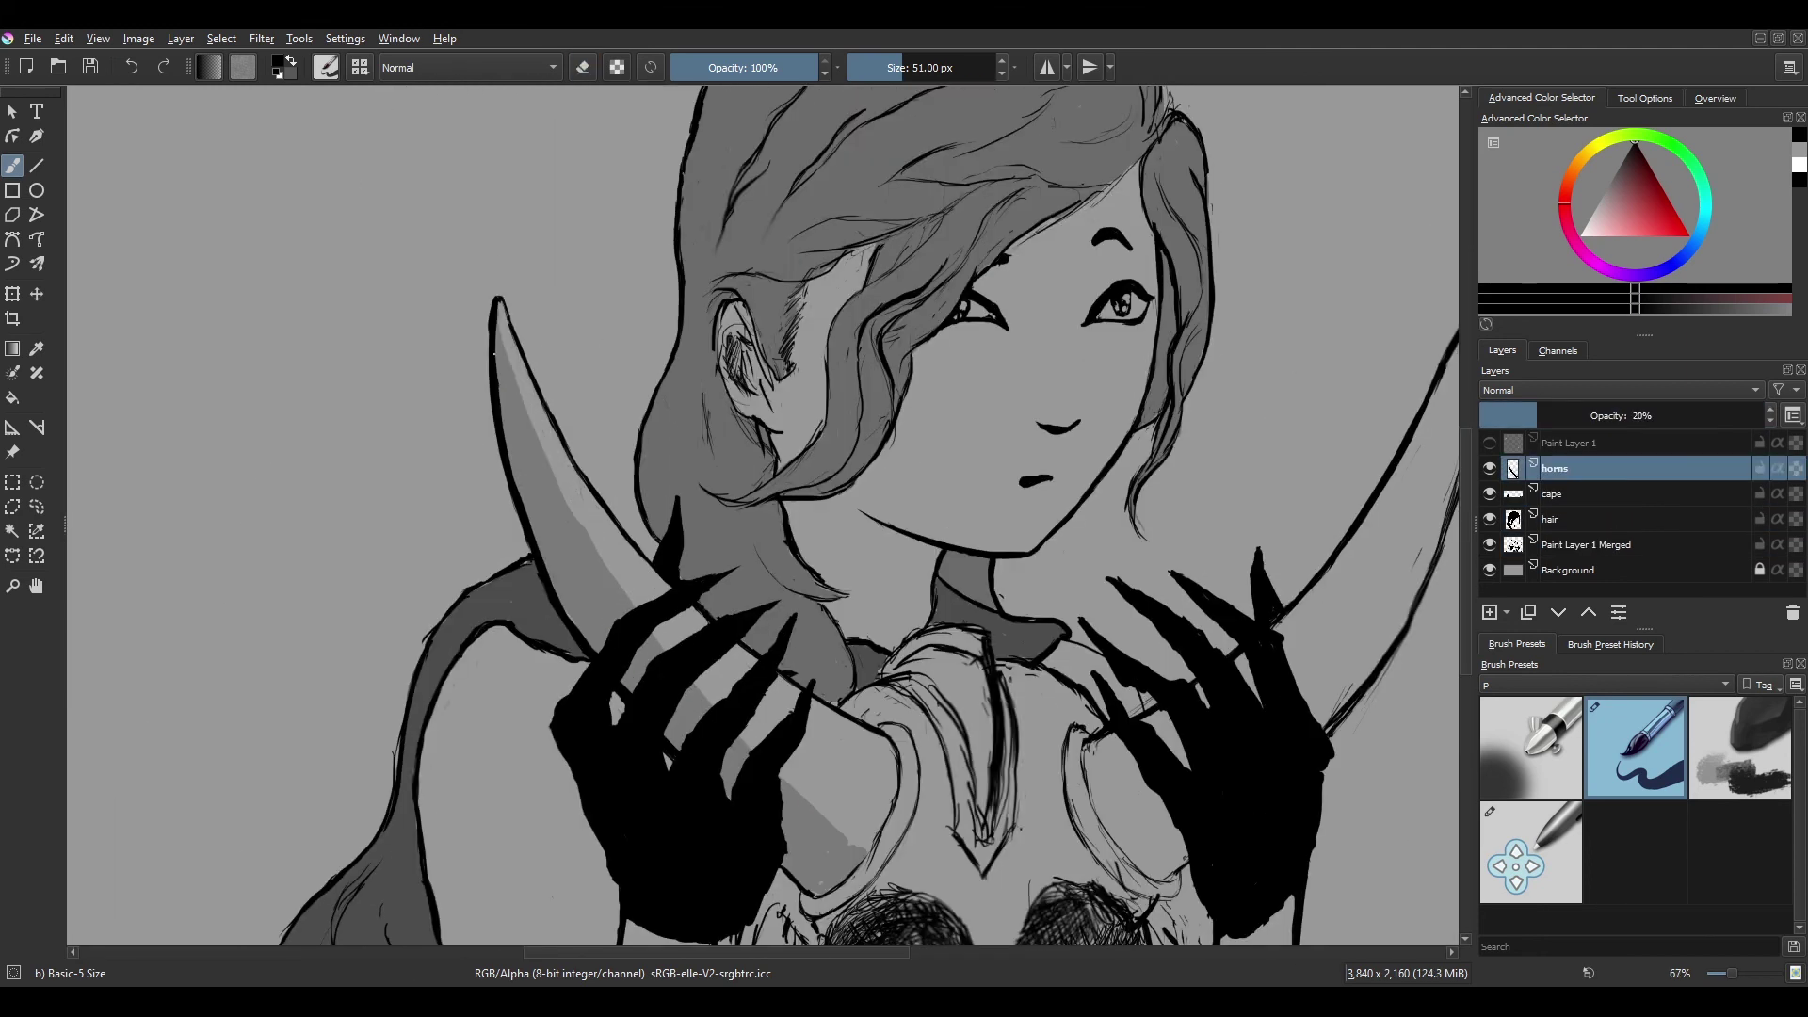
pyautogui.moveTo(692, 668); pyautogui.dragTo(791, 753)
pyautogui.moveTo(955, 716); pyautogui.dragTo(1007, 763)
pyautogui.moveTo(1087, 626)
pyautogui.mouseDown()
pyautogui.moveTo(1224, 424)
pyautogui.moveTo(1252, 443)
pyautogui.moveTo(1077, 710)
pyautogui.mouseUp()
# Add a new paint layer named dress and set its opacity to 10%.
pyautogui.hscroll(1, 738, 479)
pyautogui.scroll(-1, 737, 478)
pyautogui.press('Insert')
pyautogui.press('F2')
pyautogui.write('dress')
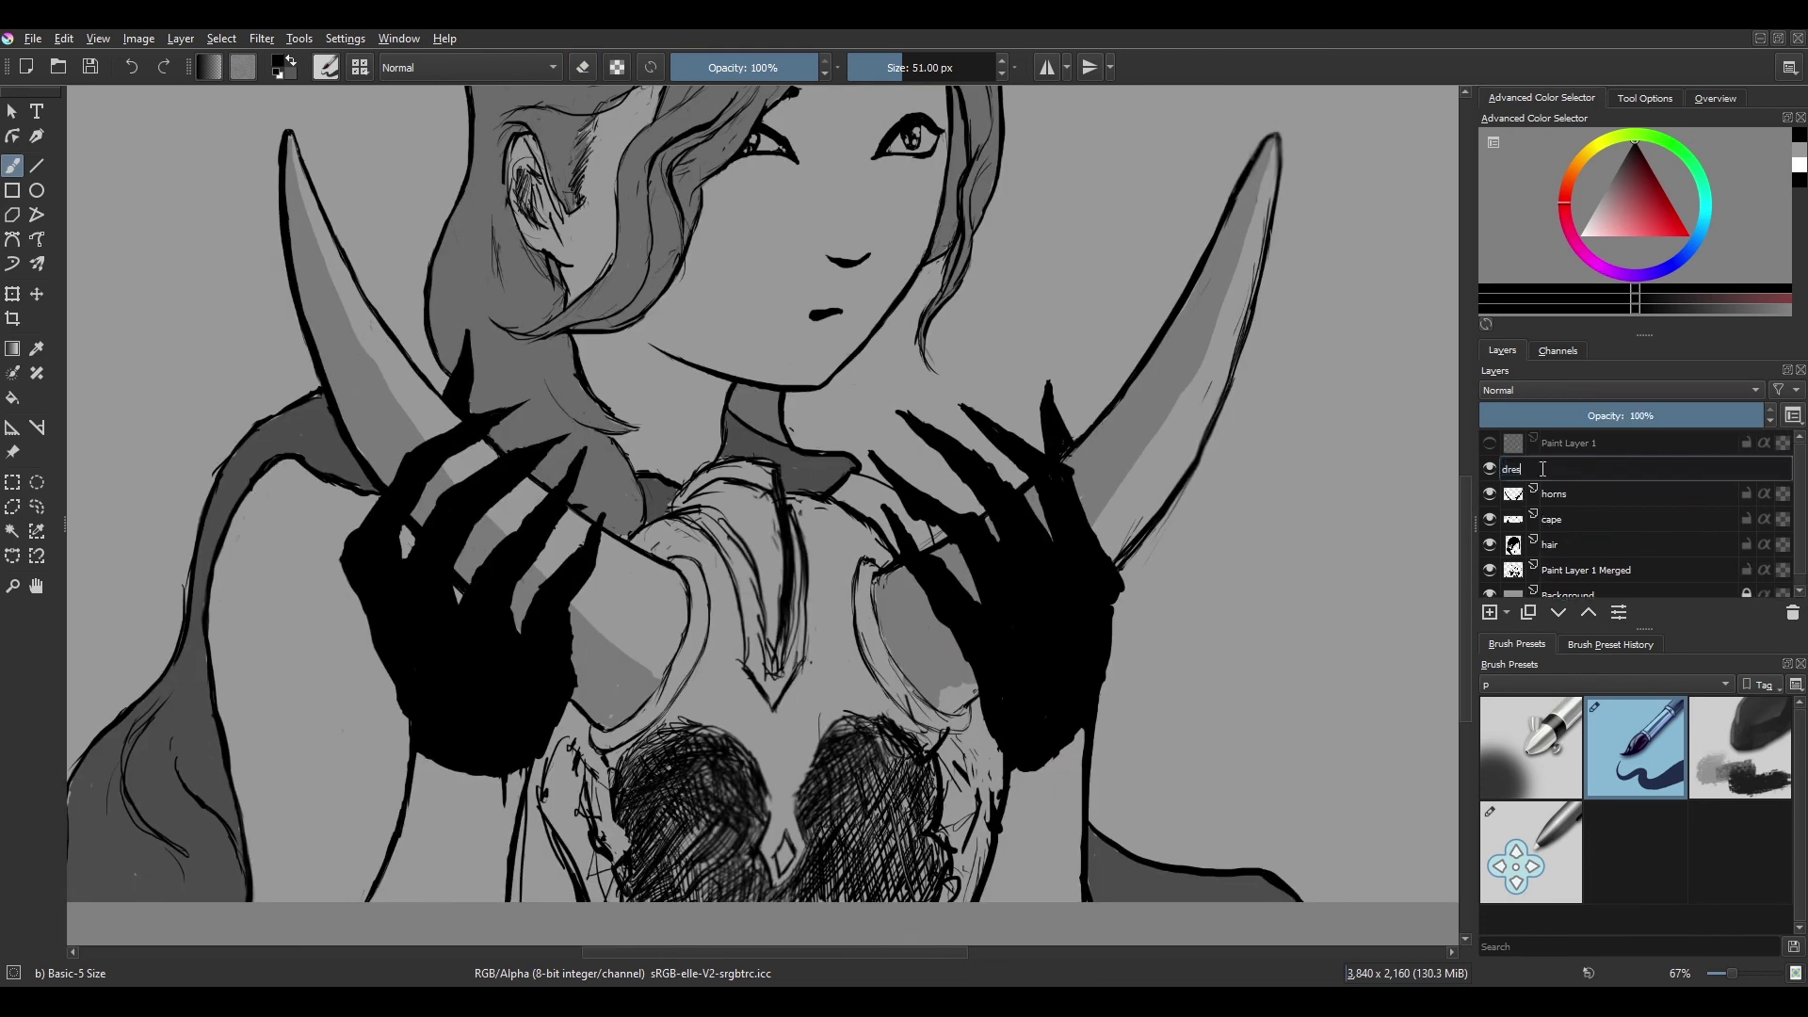
pyautogui.press('Return')
pyautogui.moveTo(1537, 416); pyautogui.dragTo(1507, 415)
# Fill both sleeves with a flat tone, darken the dress layer's opacity and set the cape layer's opacity to 69%.
pyautogui.hscroll(-2, 463, 508)
pyautogui.moveTo(415, 462)
pyautogui.mouseDown()
pyautogui.moveTo(464, 509)
pyautogui.moveTo(593, 828)
pyautogui.mouseUp()
pyautogui.moveTo(489, 565); pyautogui.dragTo(442, 848)
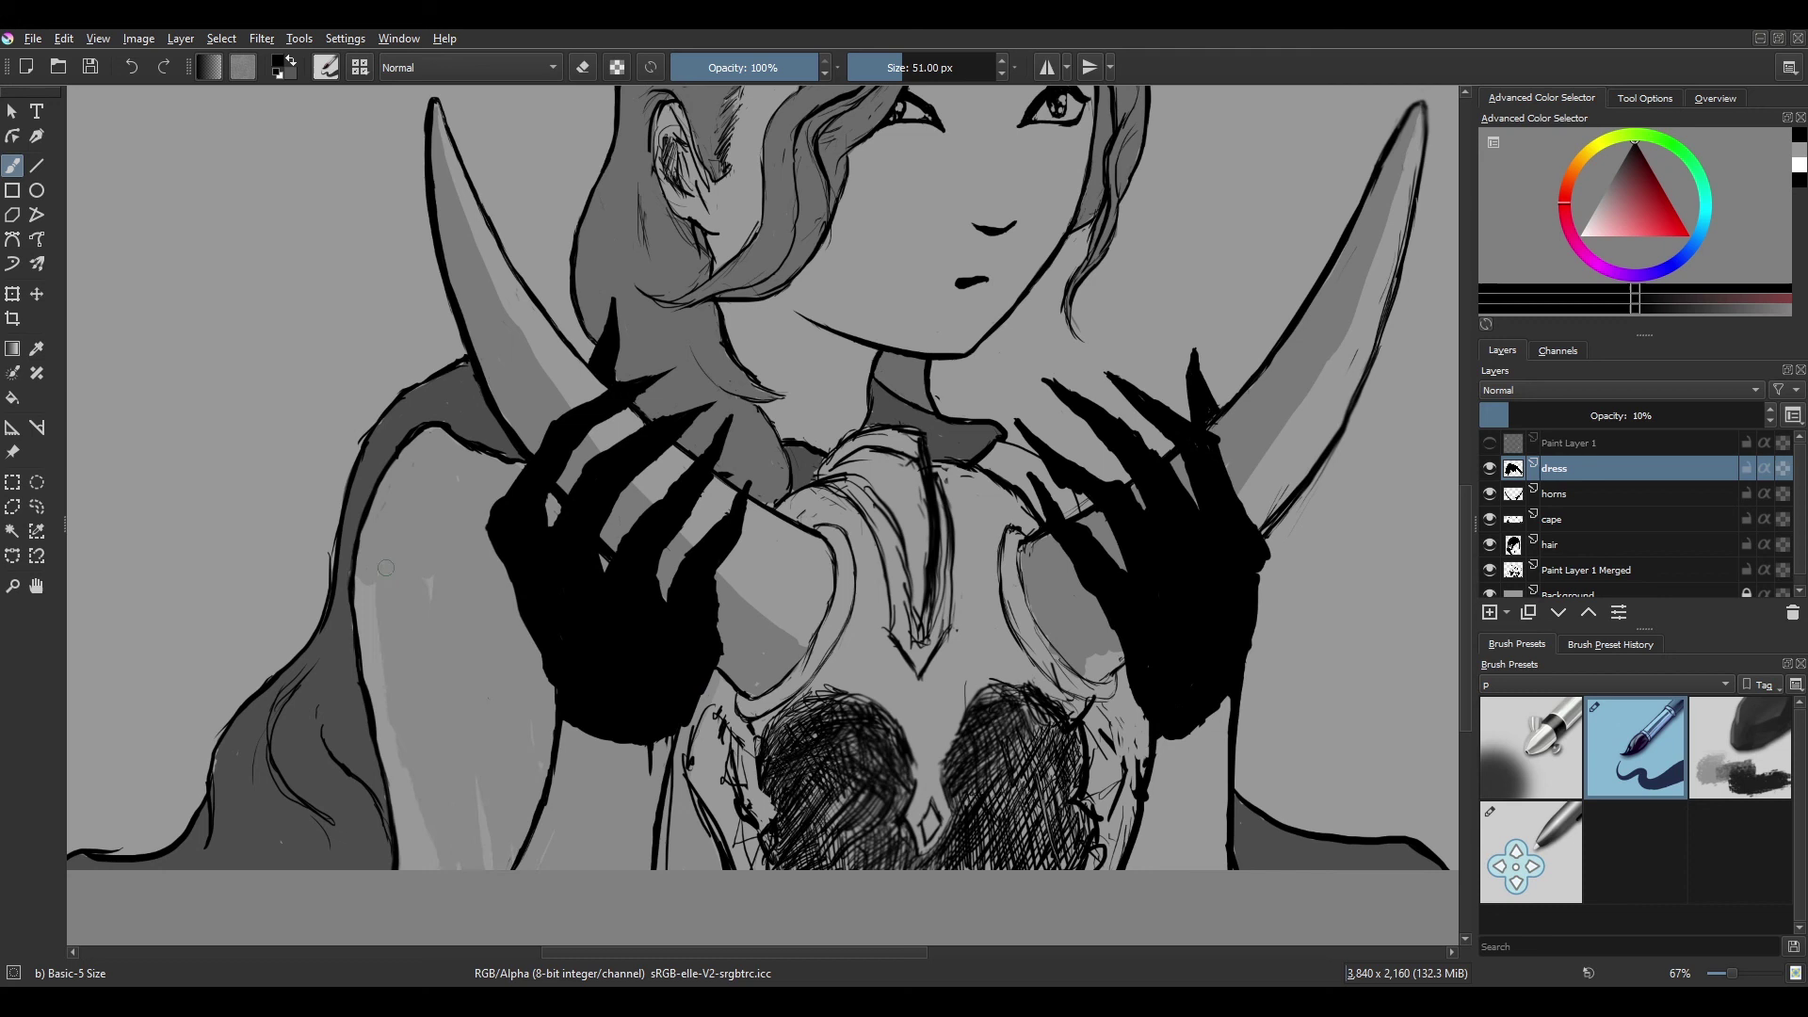
pyautogui.moveTo(395, 612); pyautogui.dragTo(462, 848)
pyautogui.moveTo(1177, 716); pyautogui.dragTo(1120, 673)
pyautogui.click(1638, 415)
pyautogui.press('e')
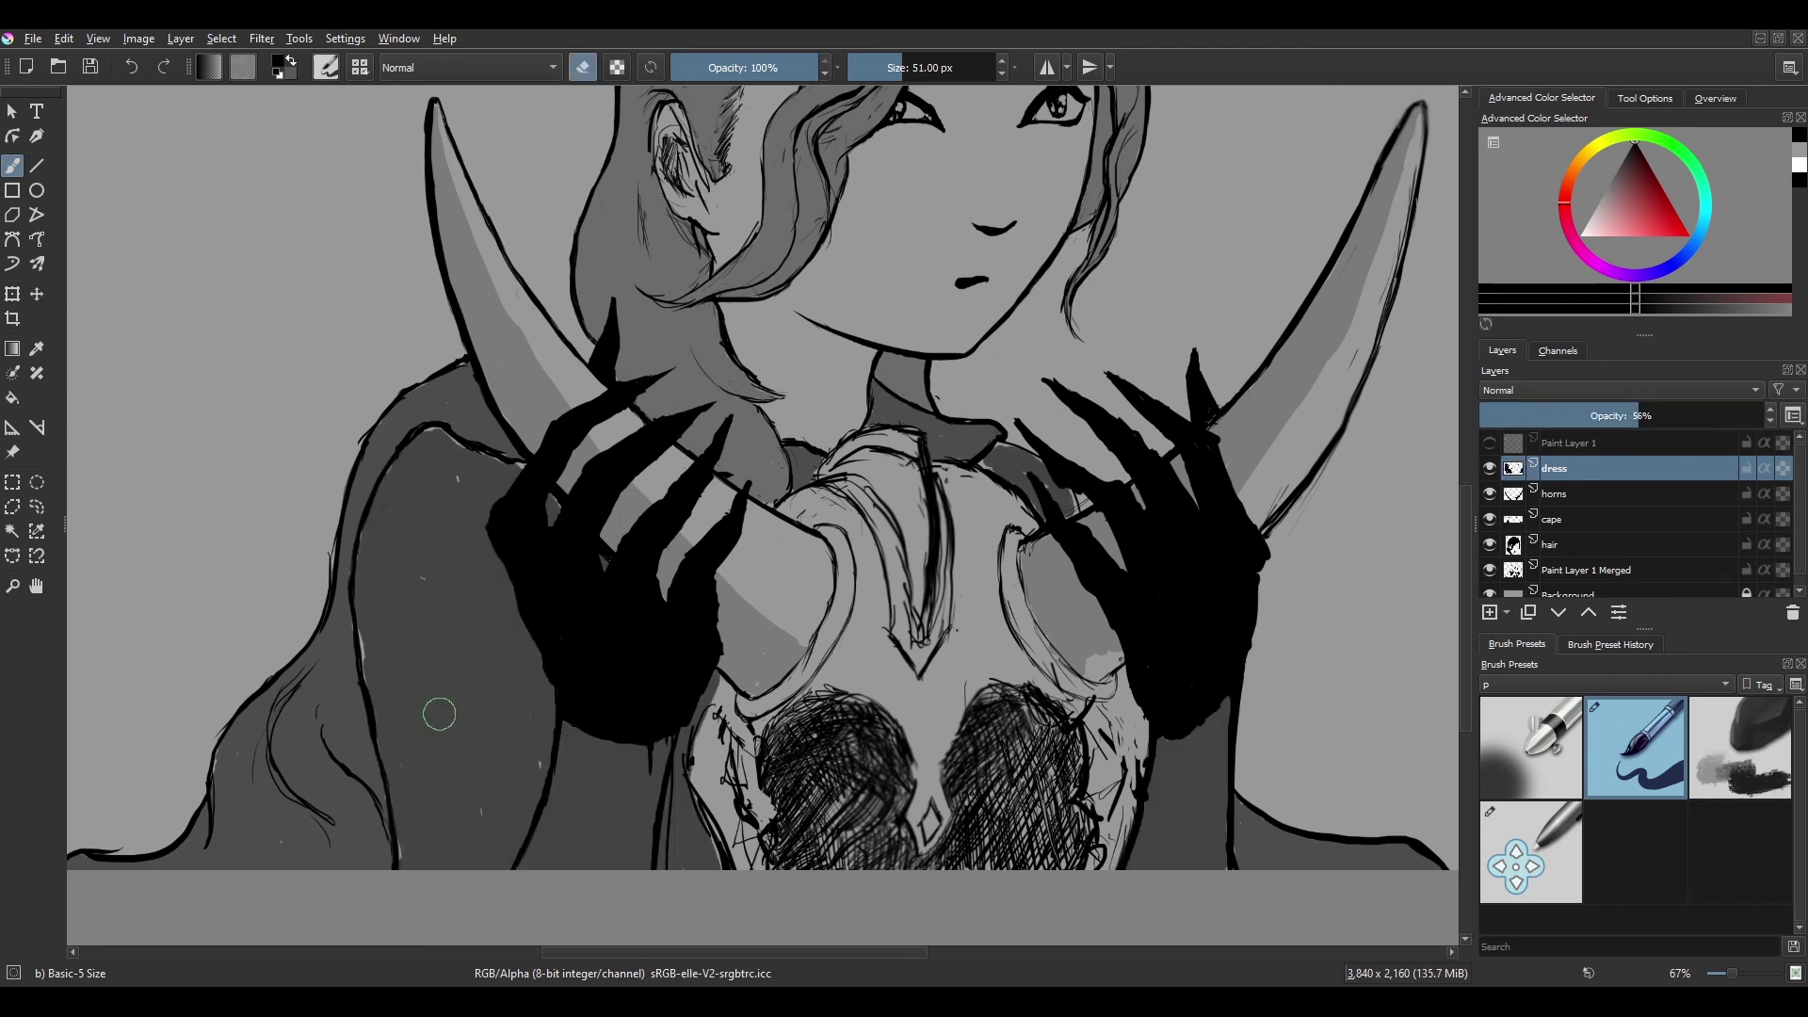
pyautogui.scroll(-3, 491, 460)
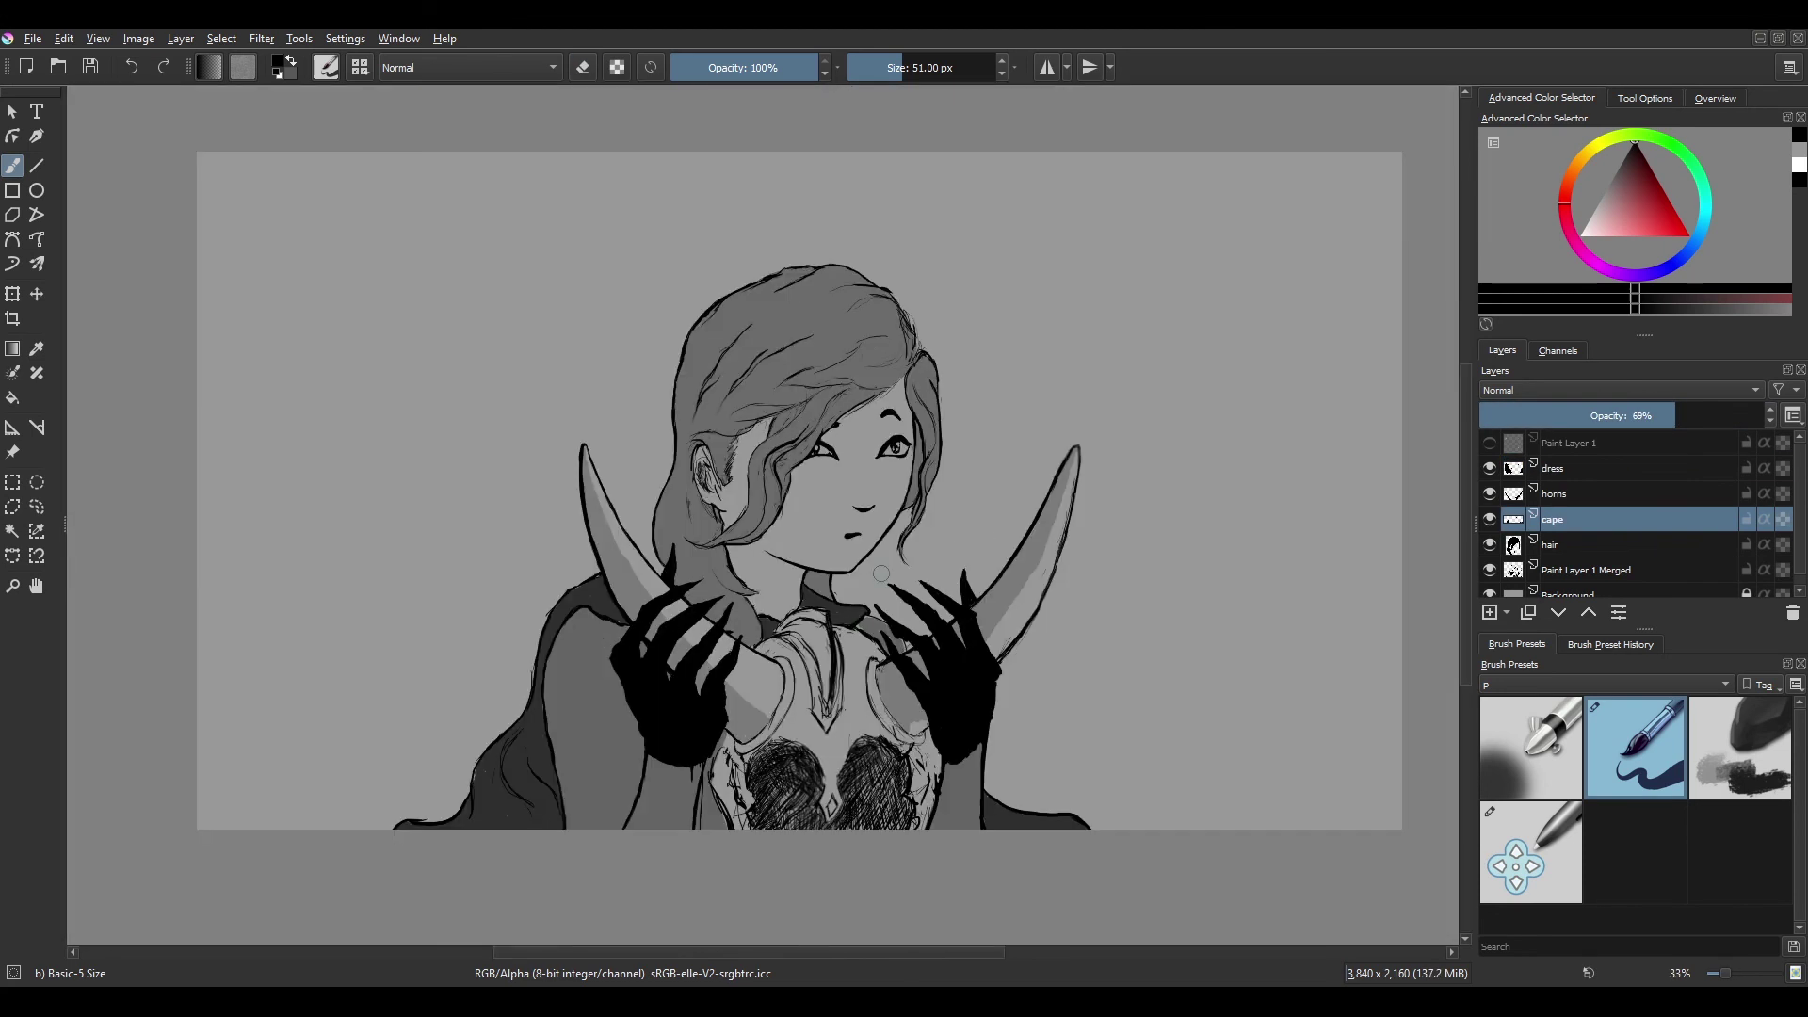
# Add a new paint layer named crown and set its opacity to 25%.
pyautogui.scroll(1, 659, 471)
pyautogui.press('Insert')
pyautogui.press('F2')
pyautogui.write('crown')
pyautogui.press('Return')
pyautogui.click(1550, 415)
# Shade the collar piece and chest armour with a 73 px brush and save the drawing.
pyautogui.moveTo(725, 660)
pyautogui.mouseDown()
pyautogui.moveTo(751, 670)
pyautogui.moveTo(796, 603)
pyautogui.moveTo(810, 743)
pyautogui.mouseUp()
pyautogui.scroll(-1, 810, 659)
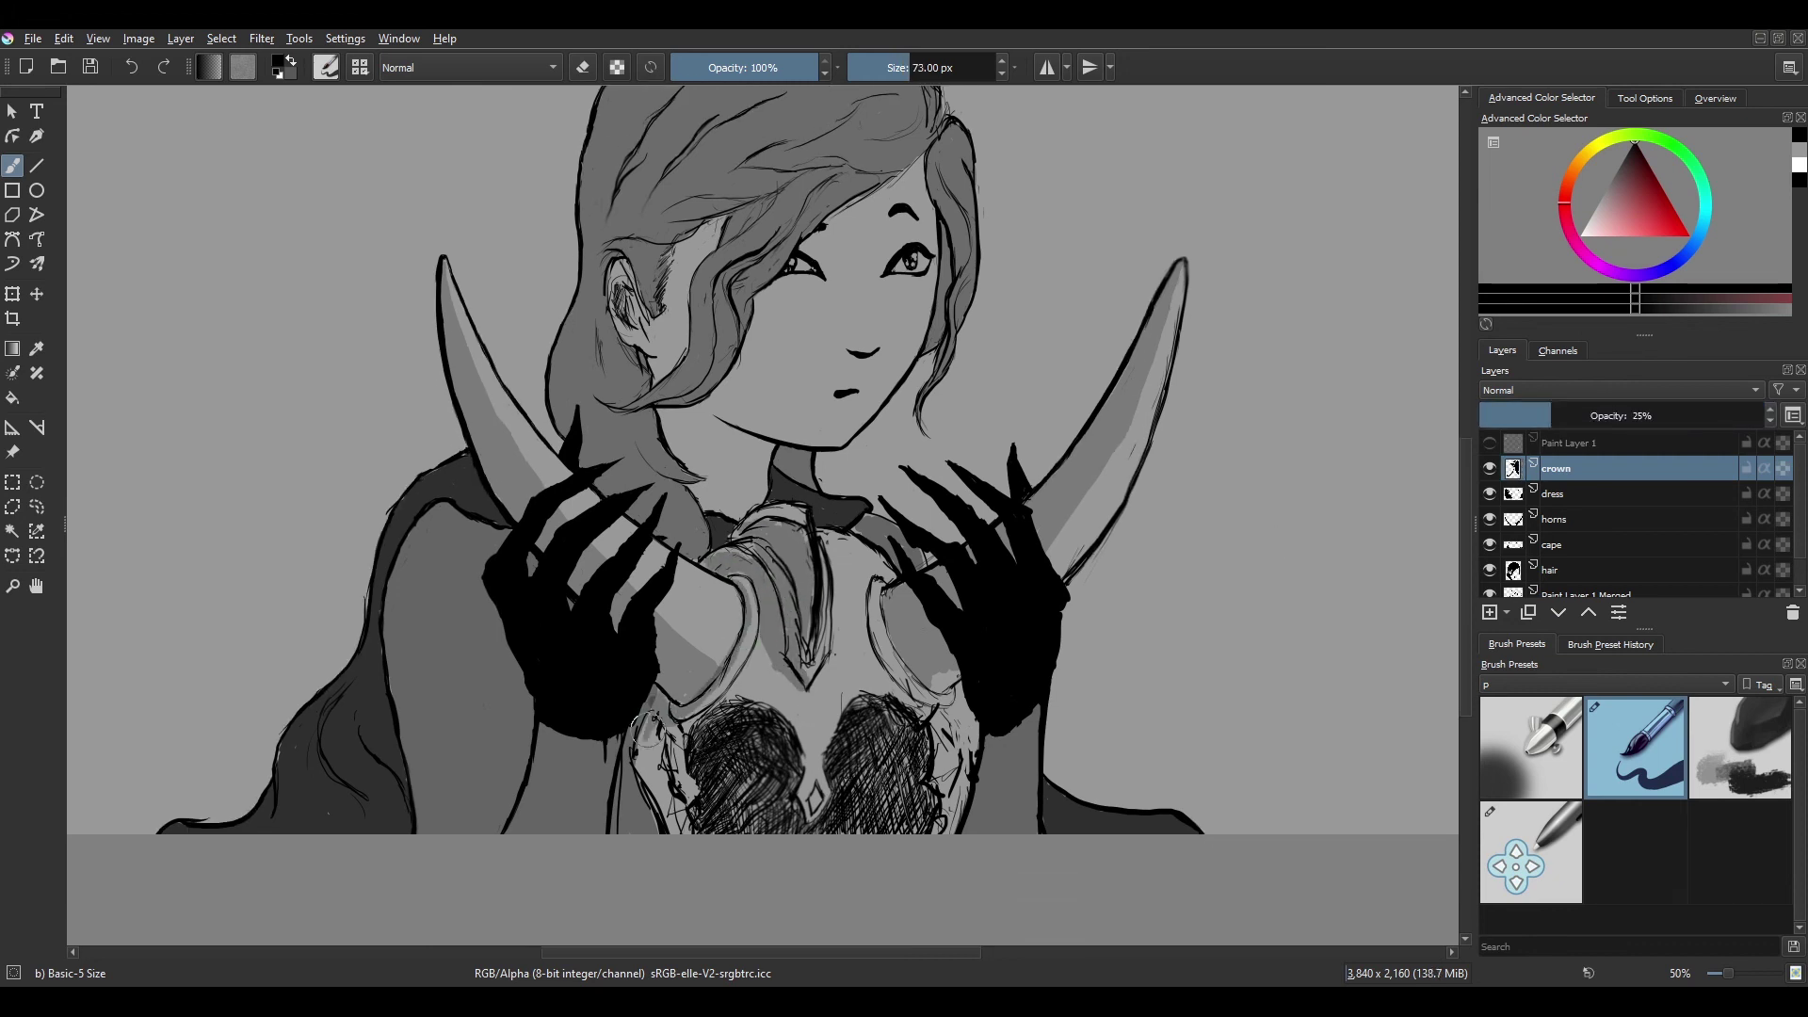
pyautogui.moveTo(648, 727); pyautogui.dragTo(799, 807)
pyautogui.hotkey('ctrl', 's')
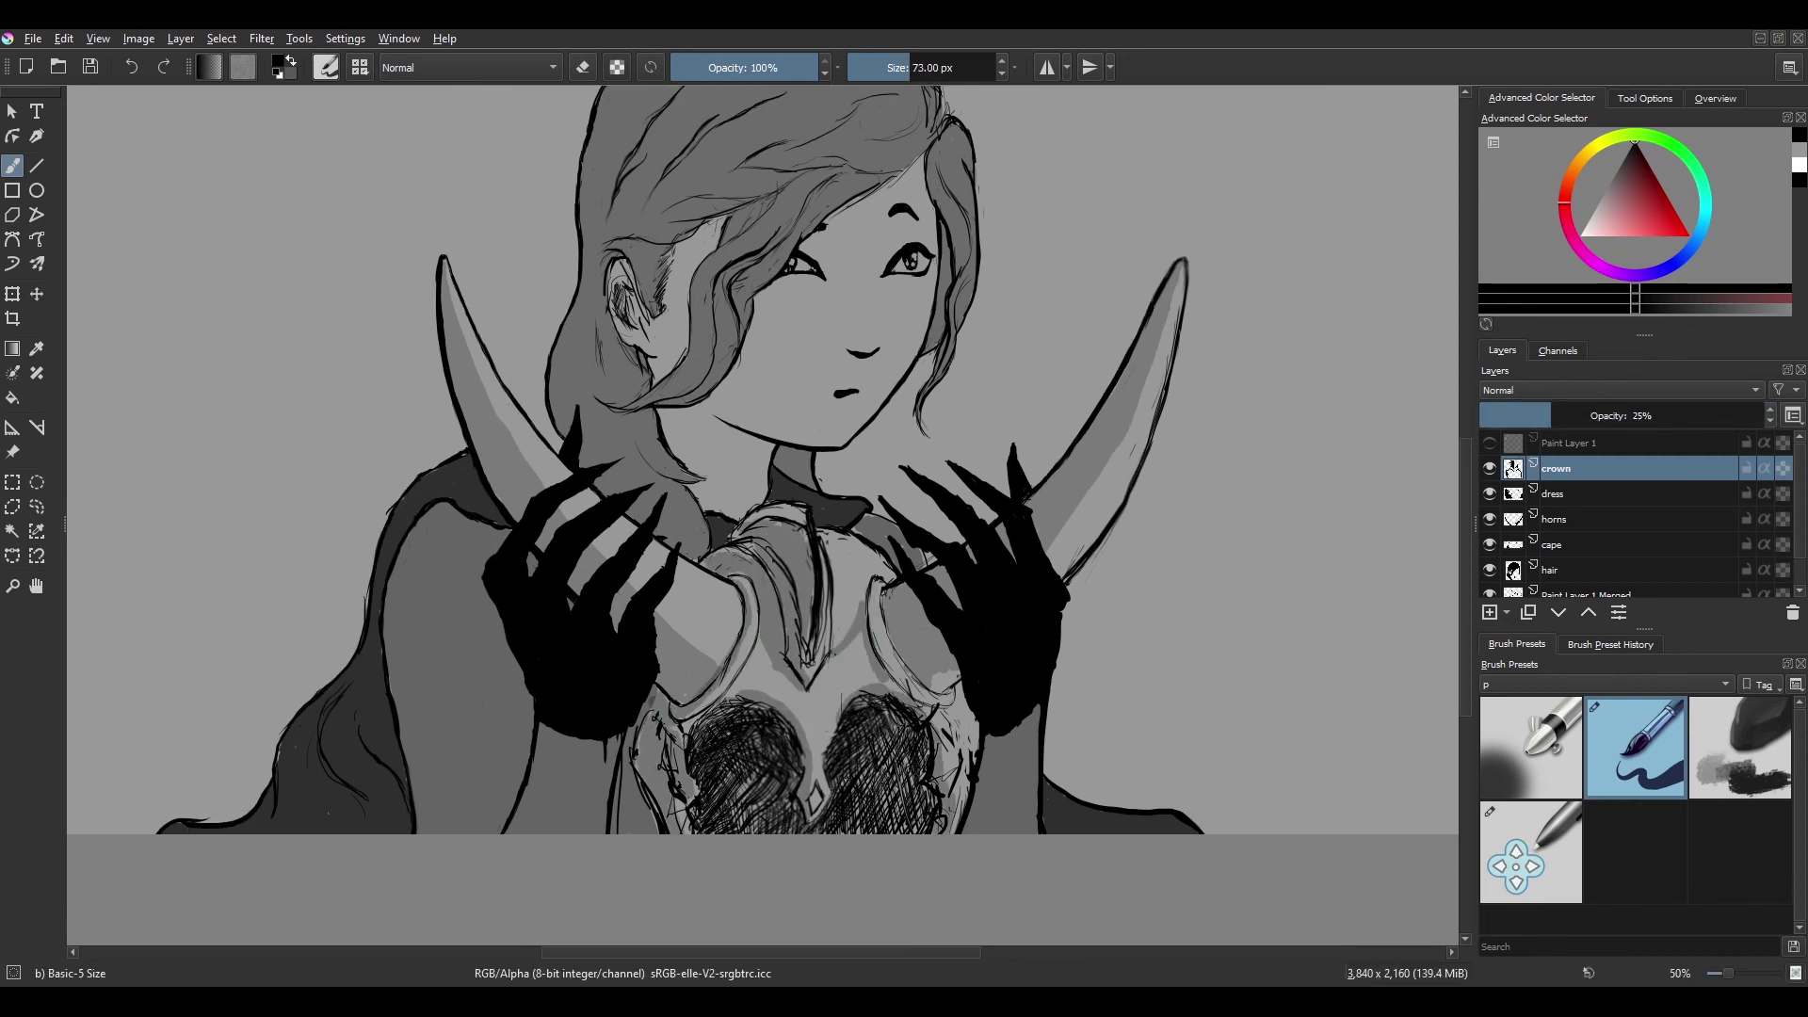
# Add a layer named face at 10% opacity and shade the nose and neck.
pyautogui.scroll(-2, 733, 526)
pyautogui.scroll(3, 733, 526)
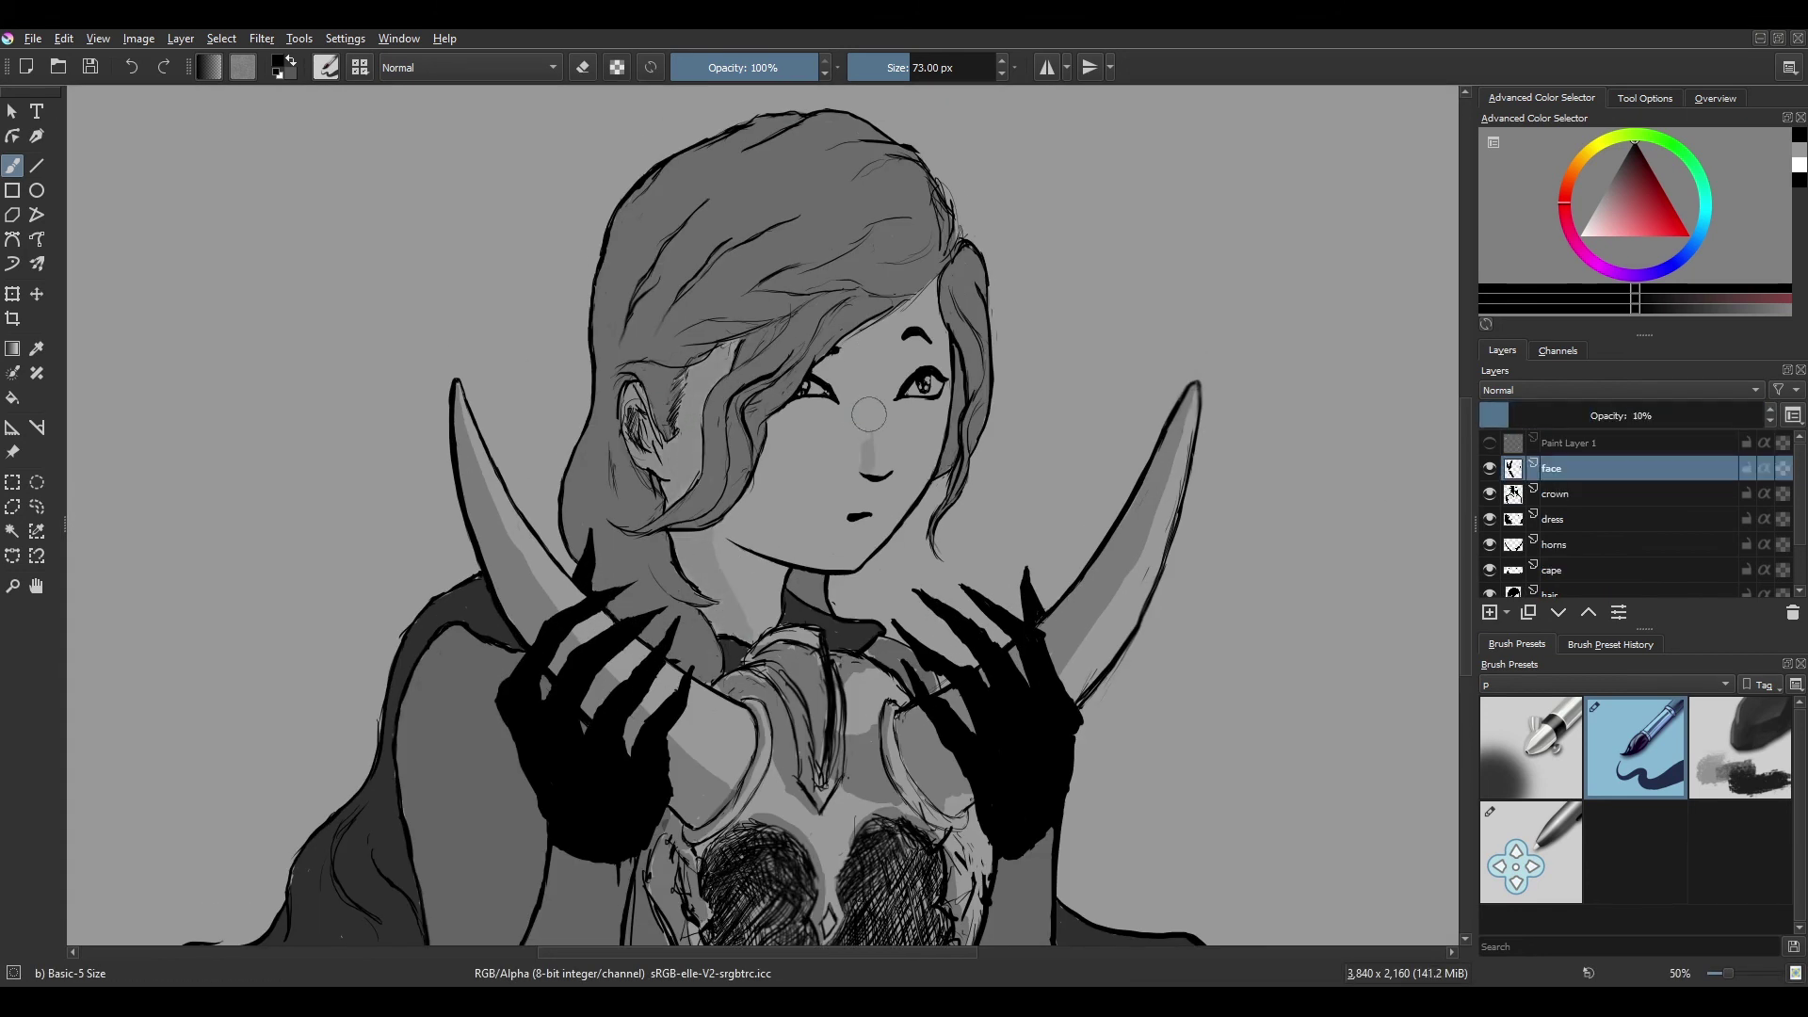
pyautogui.scroll(-3, 742, 535)
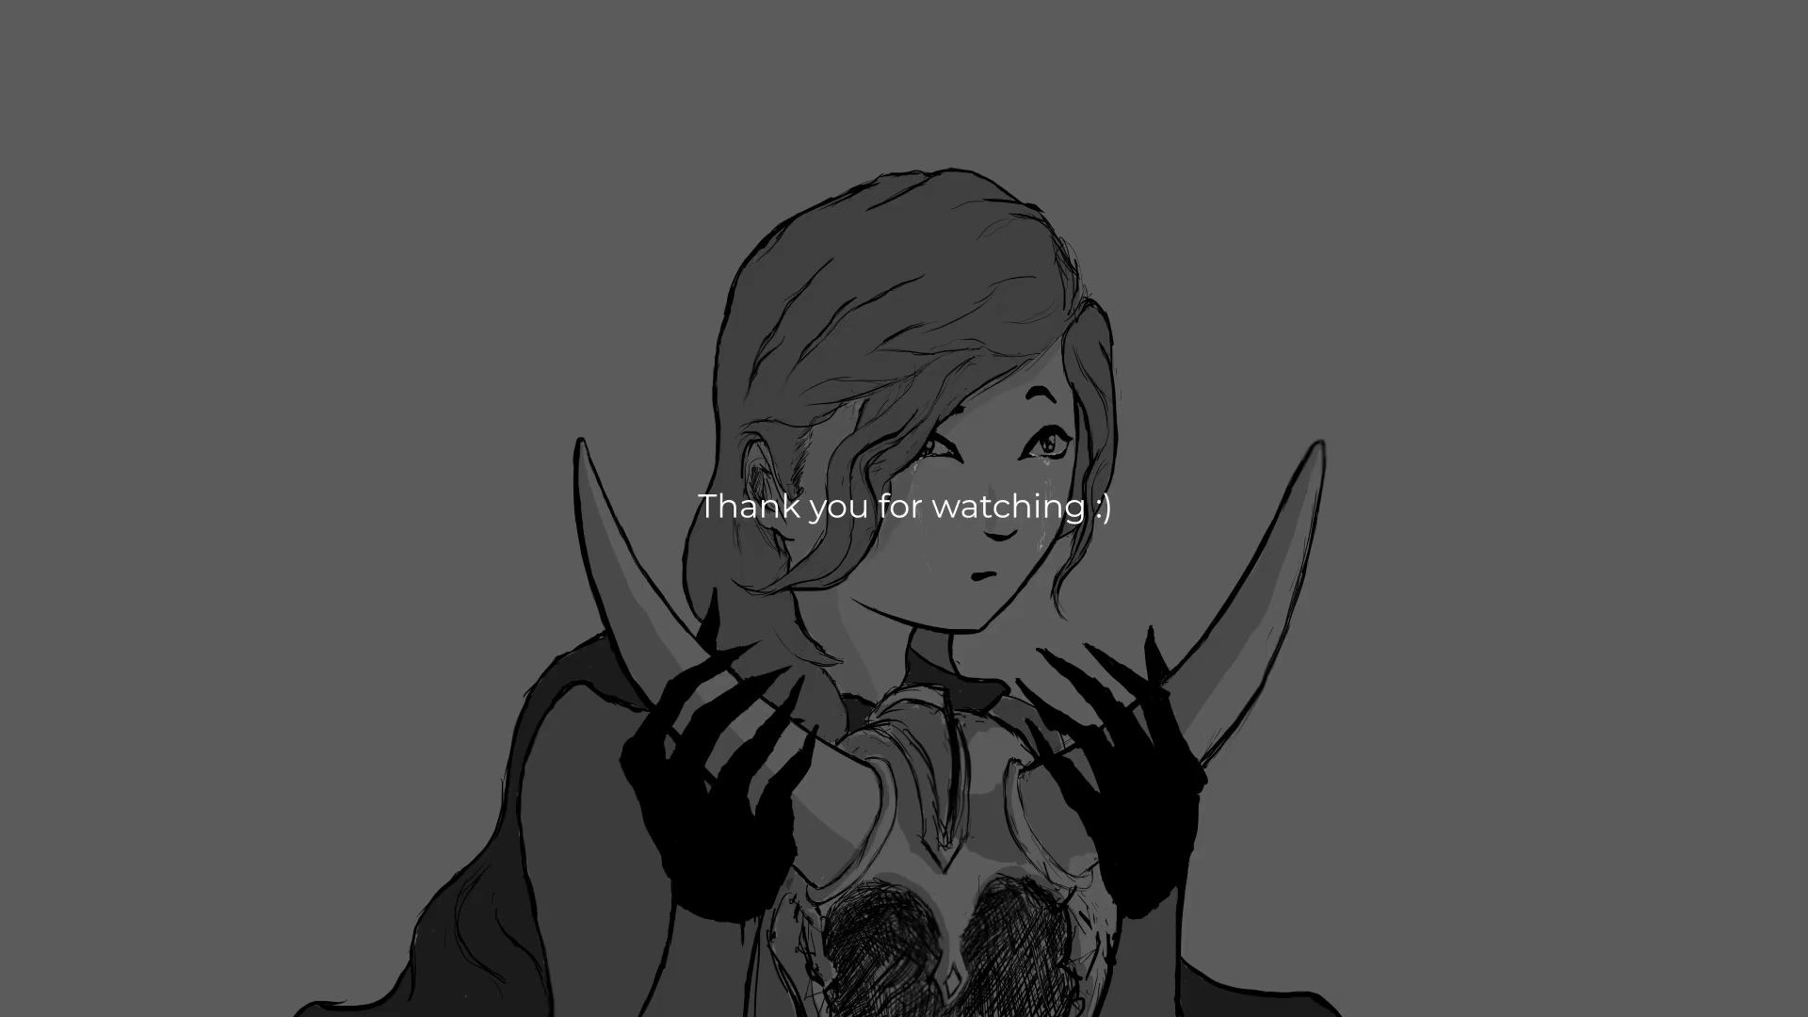